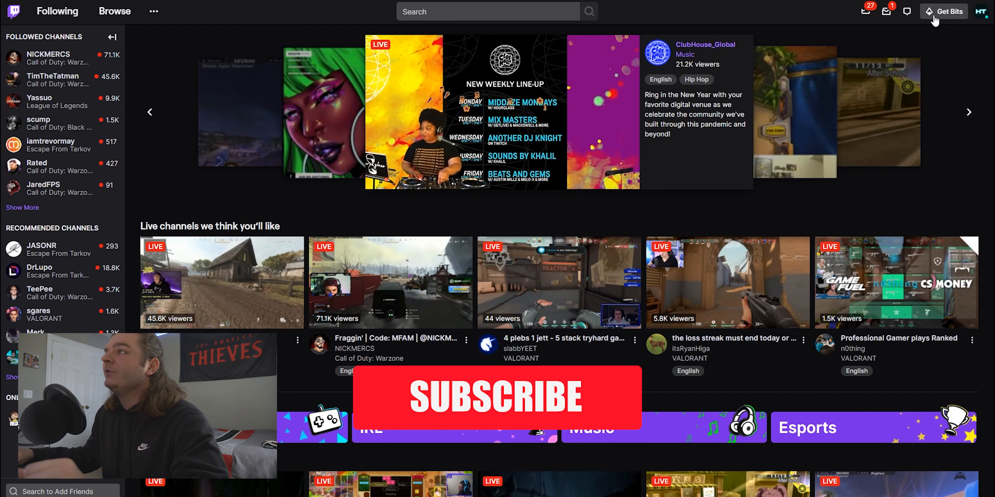
Open the Extensions page of the Creator Dashboard from the account menu
{"action": "left_click", "coordinate": [981, 12]}
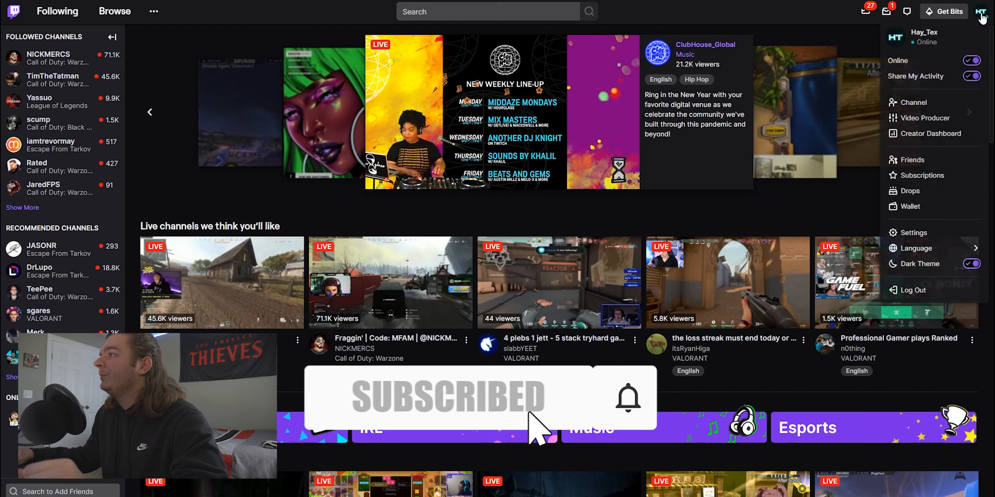
{"action": "left_click", "coordinate": [938, 135]}
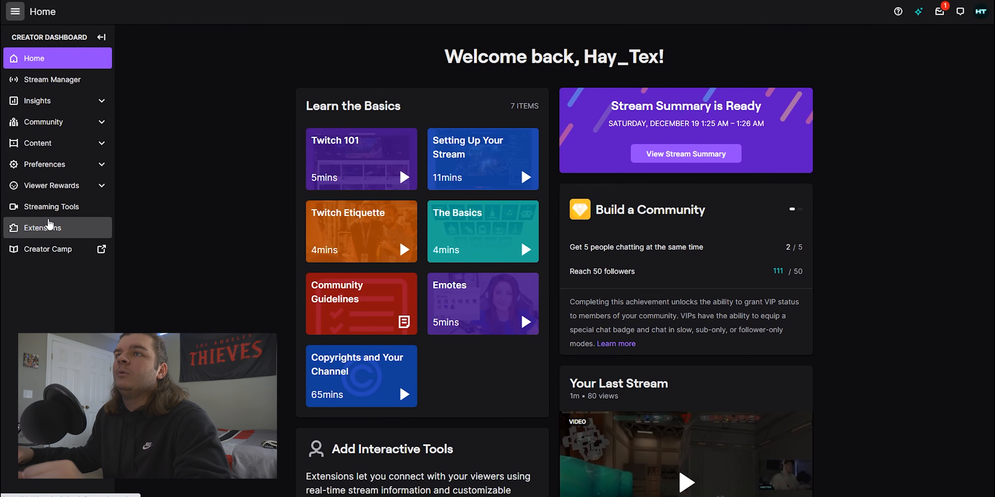
{"action": "left_click", "coordinate": [101, 37]}
{"action": "left_click", "coordinate": [16, 39]}
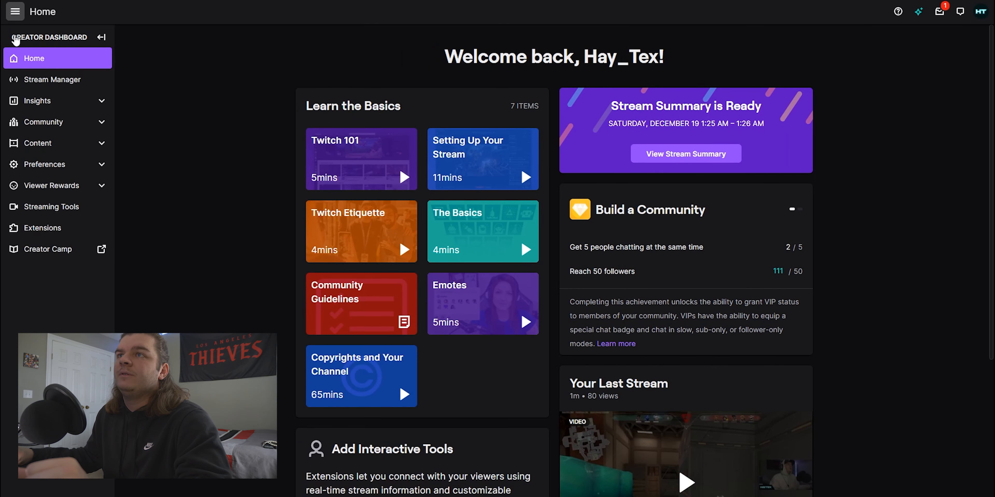
{"action": "left_click", "coordinate": [38, 233]}
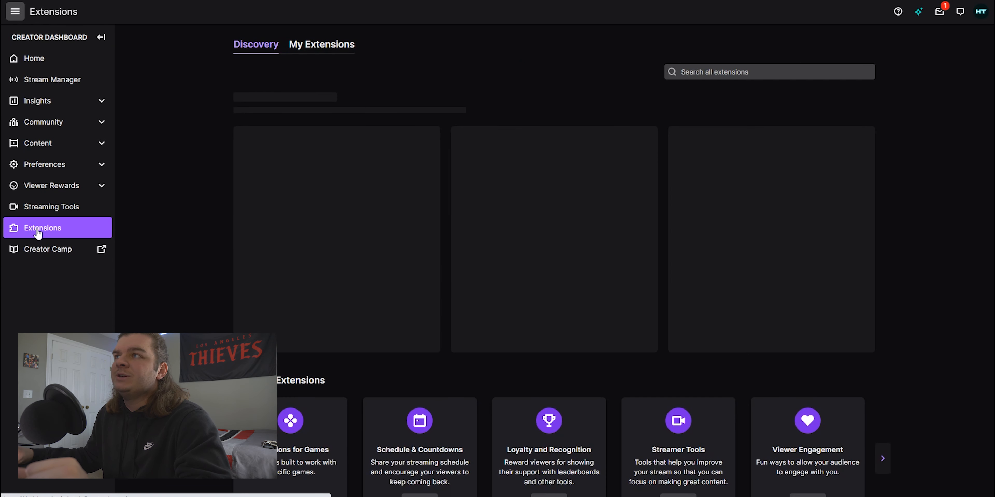
Search all extensions for overlay
{"action": "left_click", "coordinate": [698, 72]}
{"action": "type", "text": "o"}
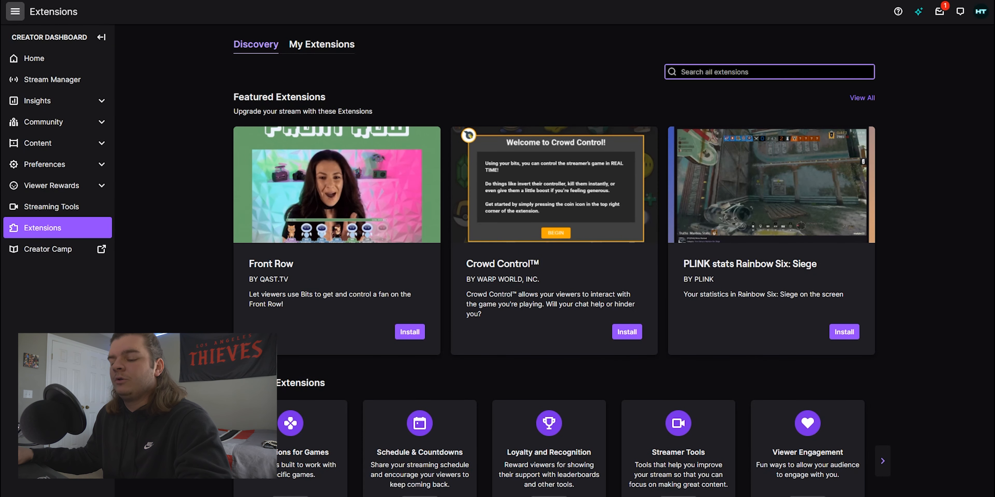
{"action": "type", "text": "ver"}
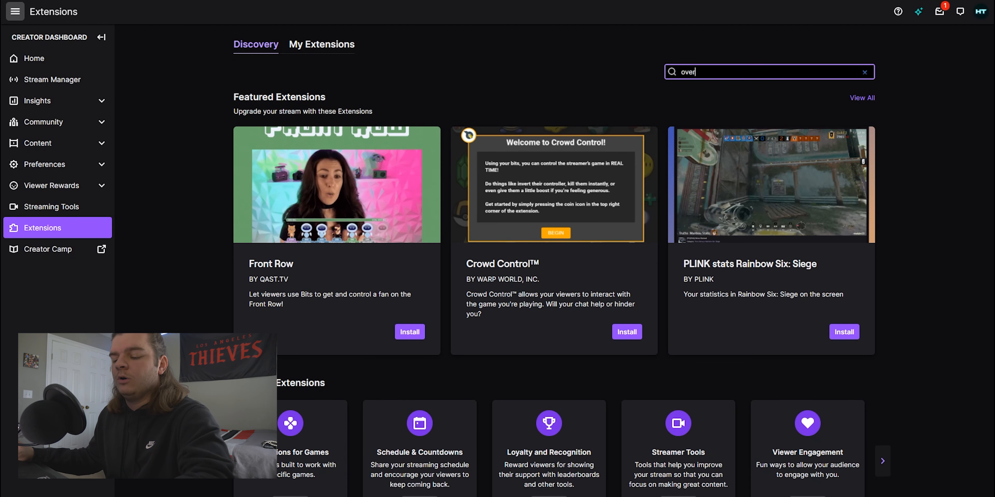
{"action": "type", "text": "lay"}
{"action": "key", "text": "Return"}
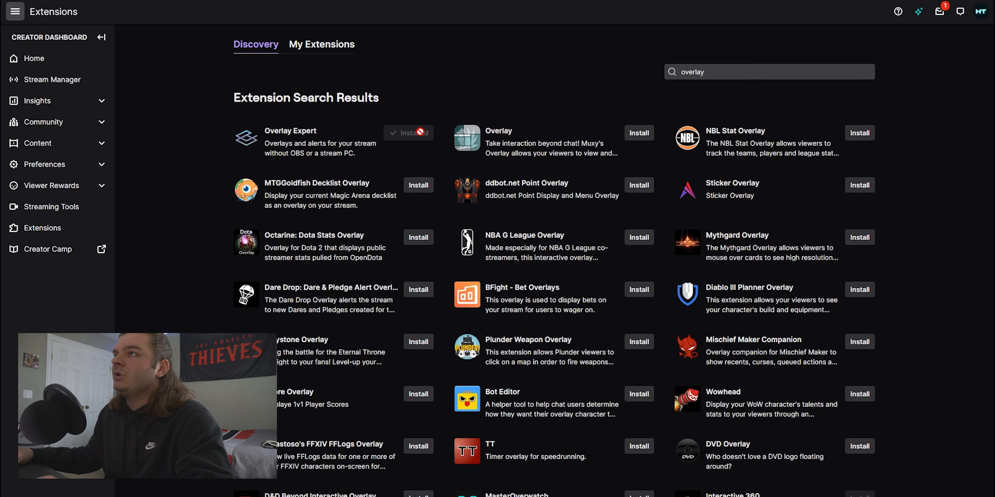
Open the Overlay Expert extension, then open its configuration from My Extensions
{"action": "left_click", "coordinate": [303, 144]}
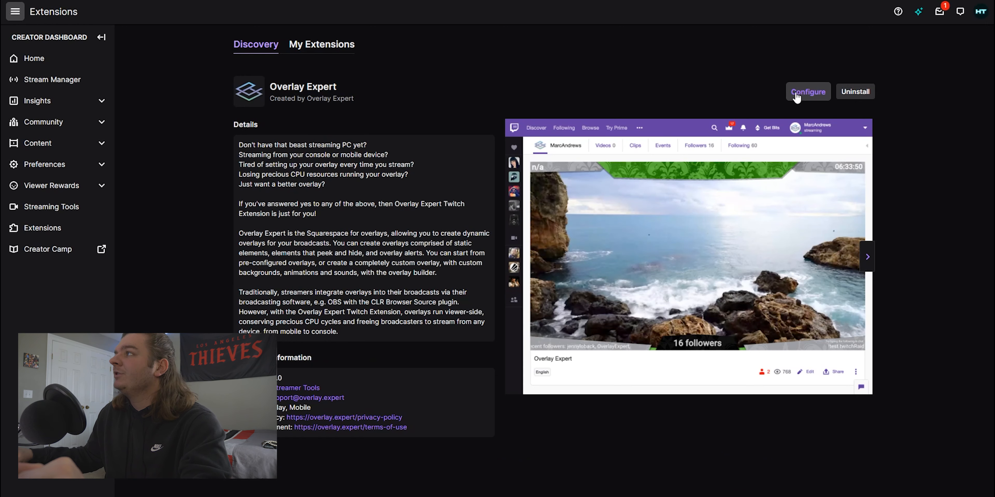
{"action": "left_click", "coordinate": [335, 50]}
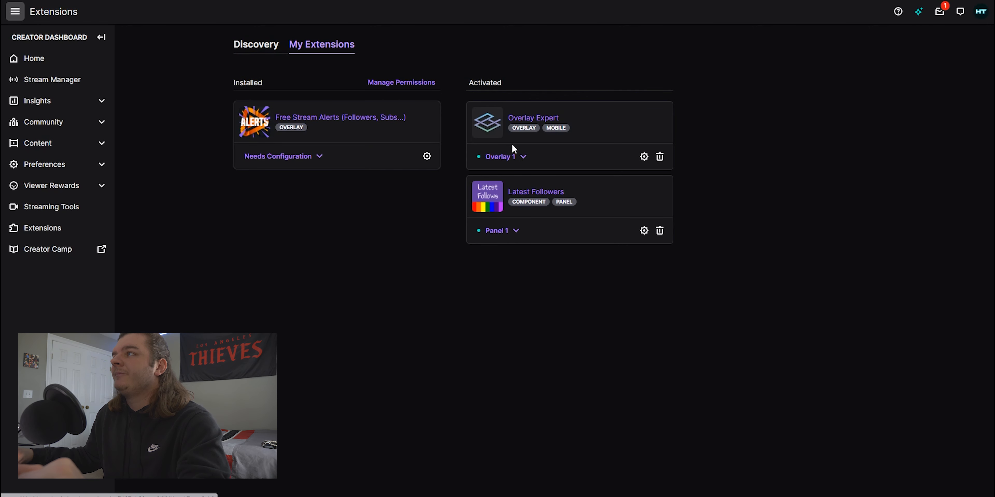
{"action": "left_click", "coordinate": [644, 157]}
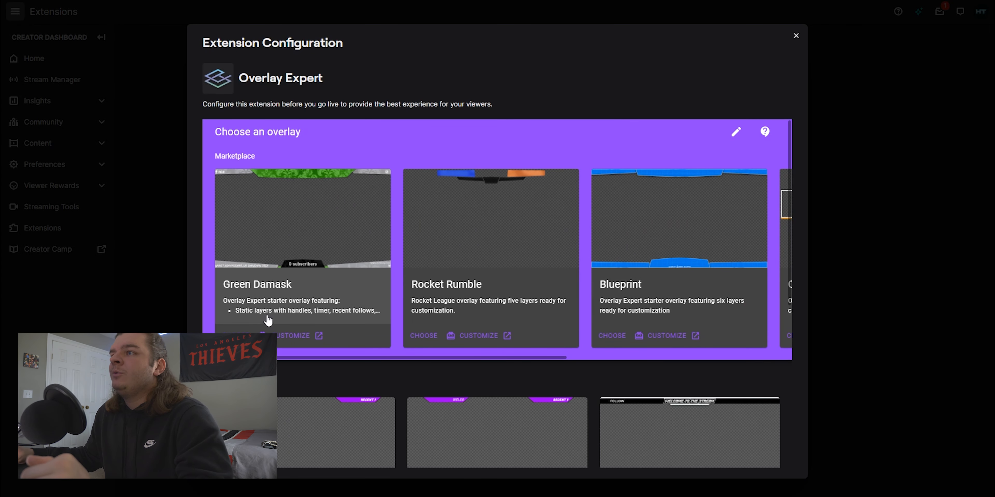
Browse the available overlays, start creating a new overlay in the Builder and decline the walkthrough
{"action": "scroll", "coordinate": [767, 223], "scroll_direction": "down", "scroll_amount": 1}
{"action": "scroll", "coordinate": [766, 224], "scroll_direction": "up", "scroll_amount": 1}
{"action": "left_click_drag", "start_coordinate": [539, 358], "coordinate": [456, 359]}
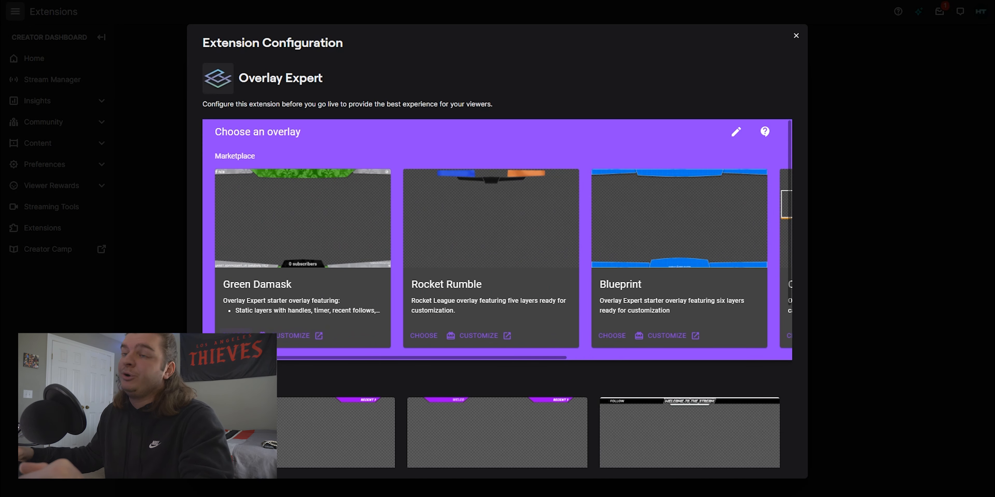
{"action": "scroll", "coordinate": [493, 316], "scroll_direction": "down", "scroll_amount": 6}
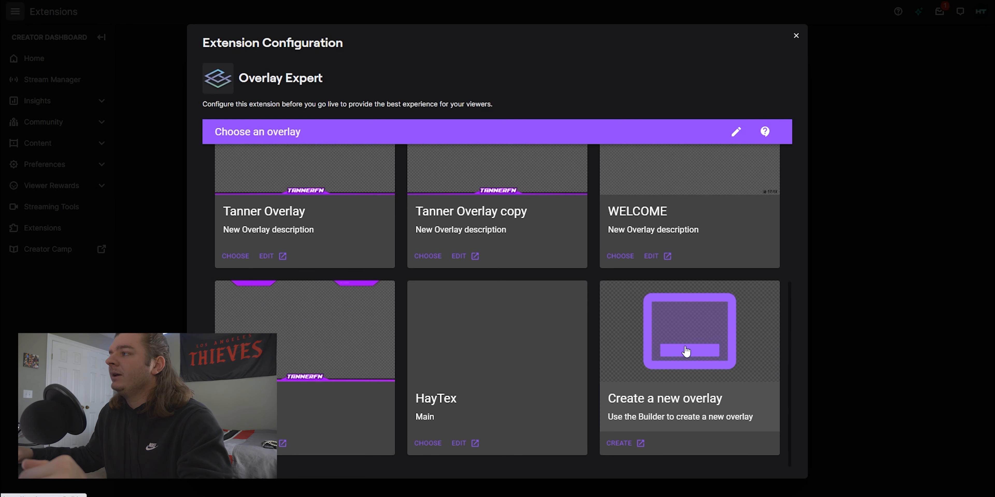
{"action": "scroll", "coordinate": [685, 351], "scroll_direction": "up", "scroll_amount": 6}
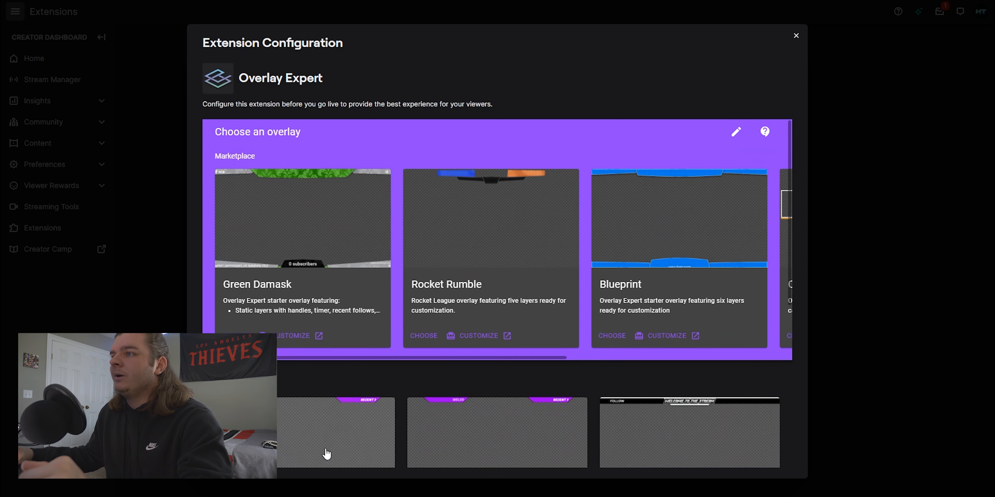
{"action": "scroll", "coordinate": [335, 454], "scroll_direction": "down", "scroll_amount": 6}
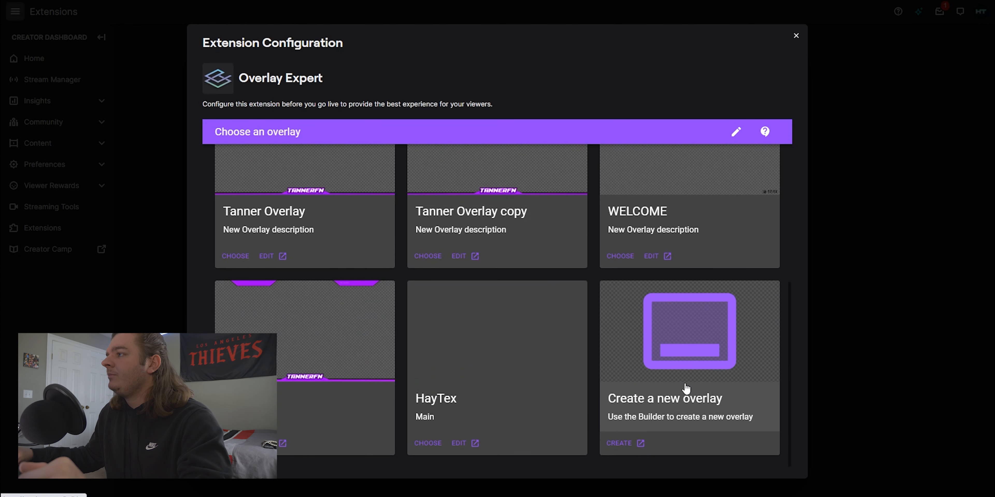
{"action": "left_click", "coordinate": [704, 354]}
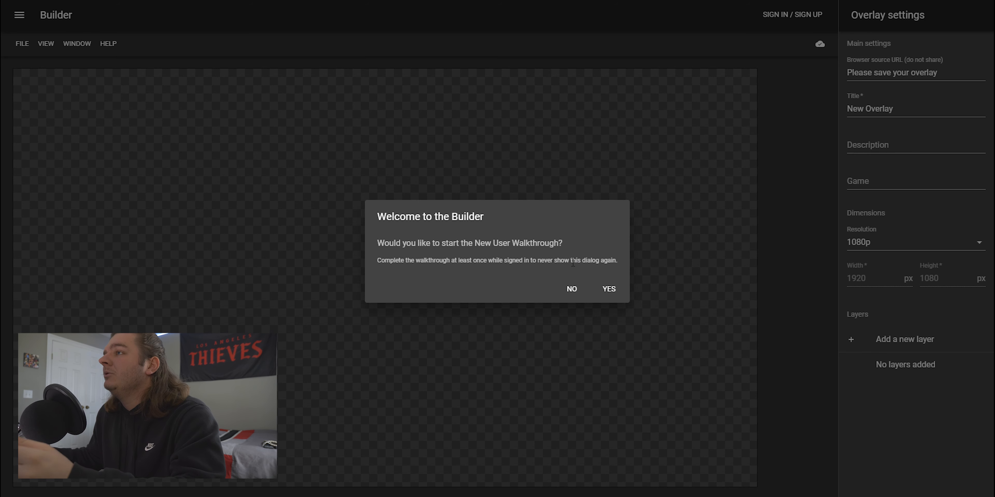
{"action": "left_click", "coordinate": [577, 289]}
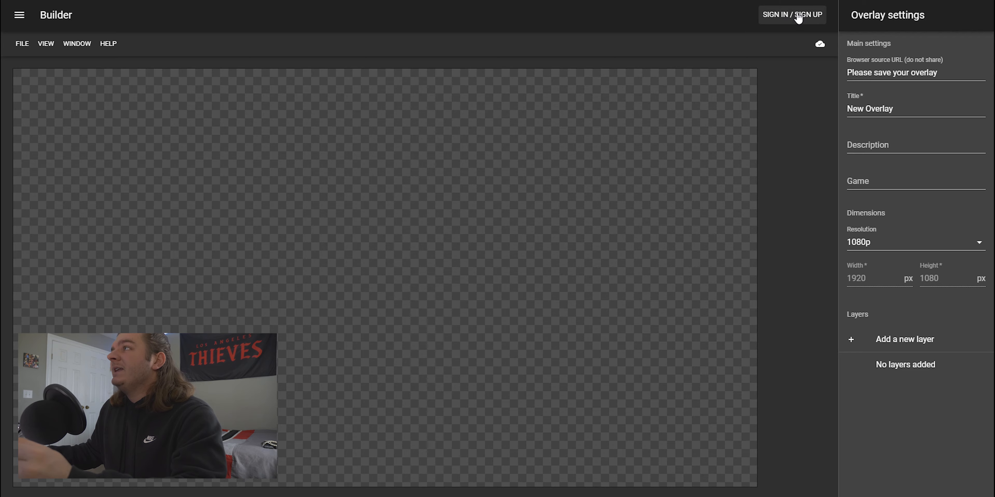
Sign in to the Builder with Twitch and decline the new user walkthrough again
{"action": "left_click", "coordinate": [798, 17]}
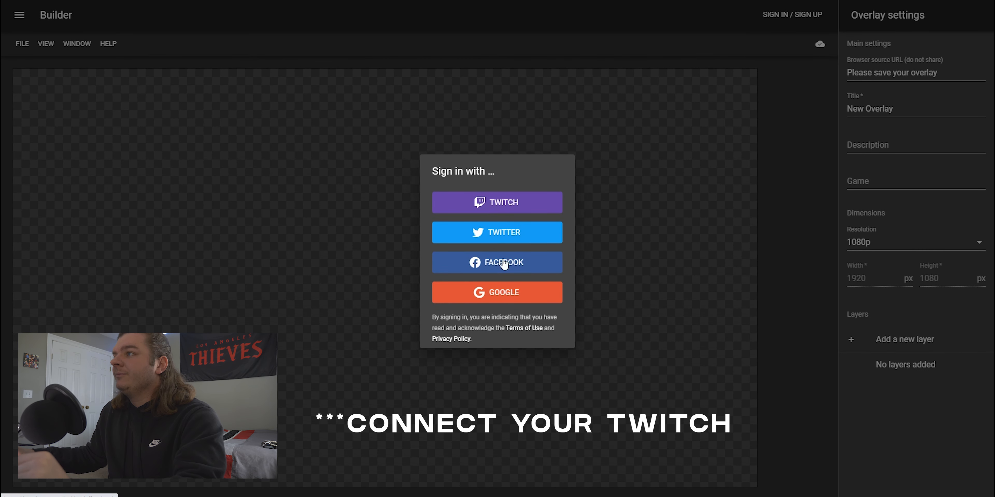
{"action": "left_click", "coordinate": [498, 207]}
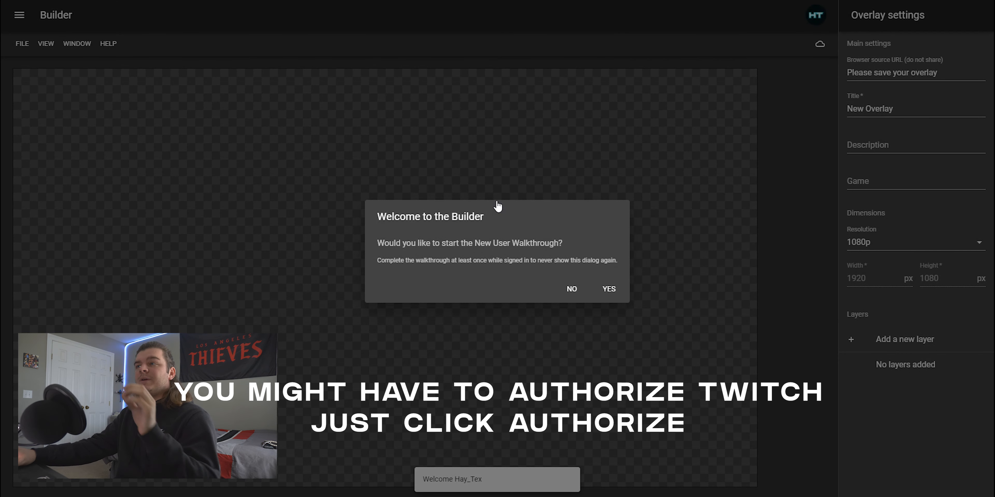
{"action": "left_click", "coordinate": [572, 289]}
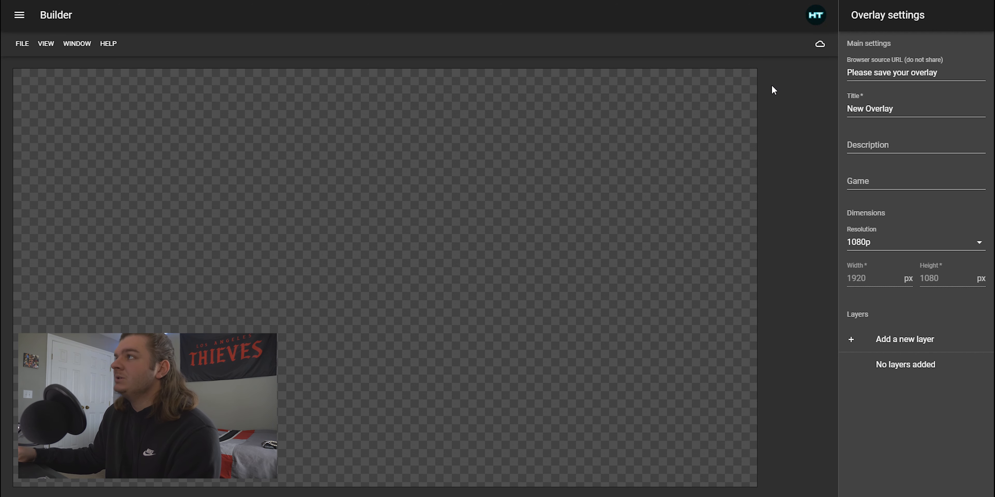
Set the overlay title to whatever u want
{"action": "left_click", "coordinate": [914, 107]}
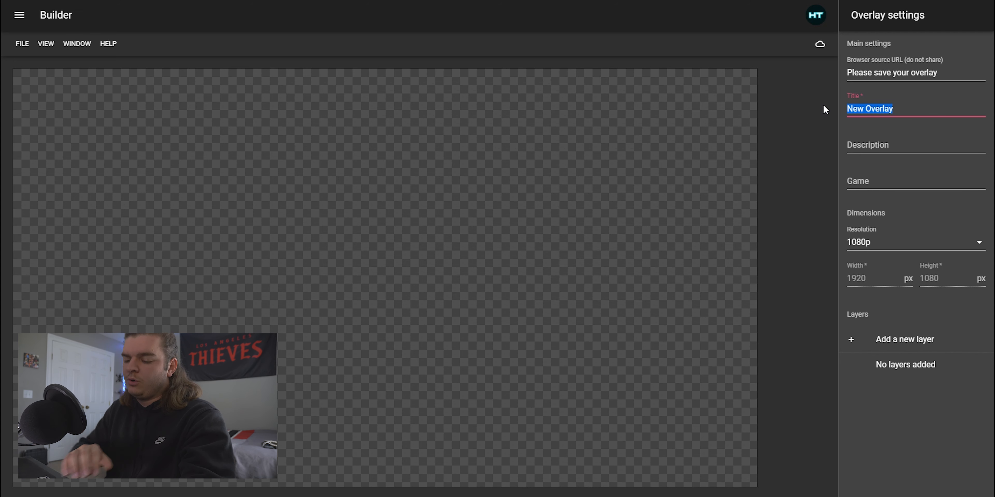
{"action": "type", "text": "wah"}
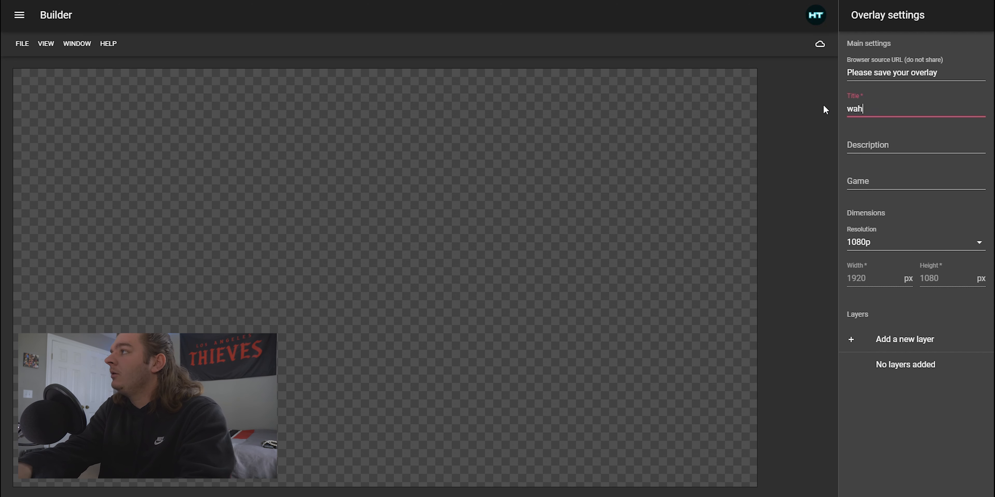
{"action": "type", "text": "tever u wn"}
{"action": "key", "text": "BackSpace"}
{"action": "type", "text": "ant"}
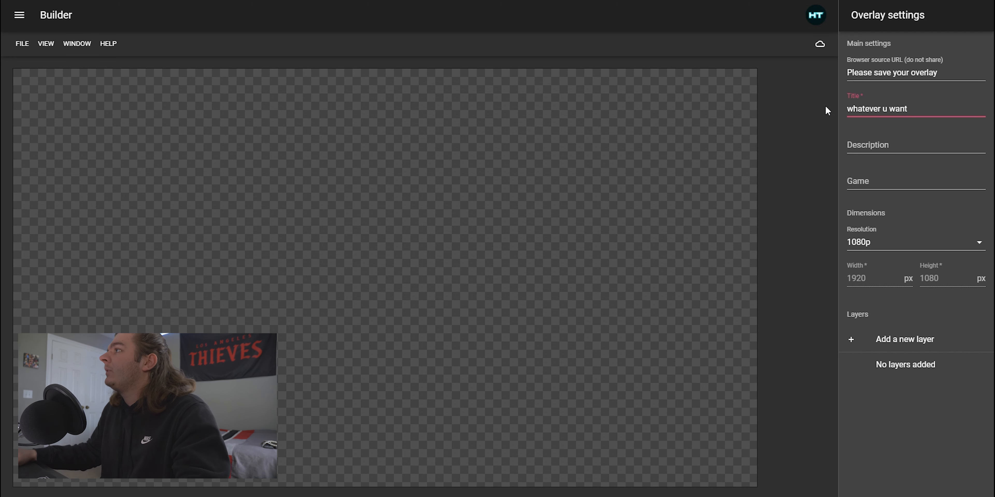
Add a new layer and move its content item toward the middle of the canvas
{"action": "left_click", "coordinate": [895, 147]}
{"action": "left_click", "coordinate": [881, 183]}
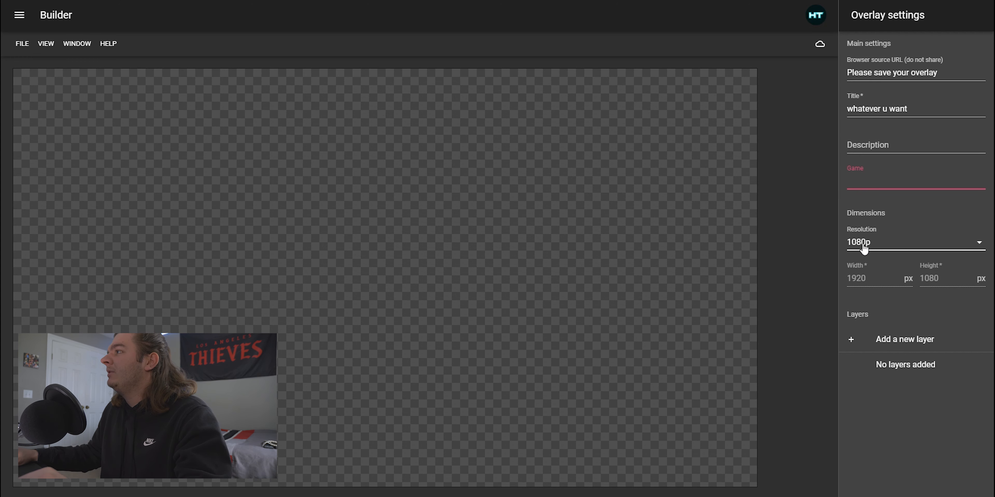
{"action": "left_click", "coordinate": [919, 343]}
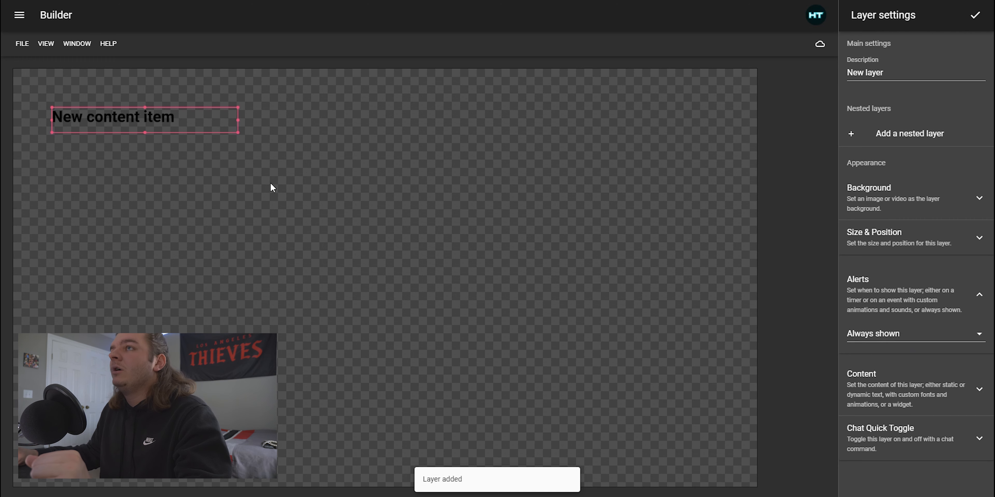
{"action": "left_click_drag", "start_coordinate": [136, 121], "coordinate": [330, 204]}
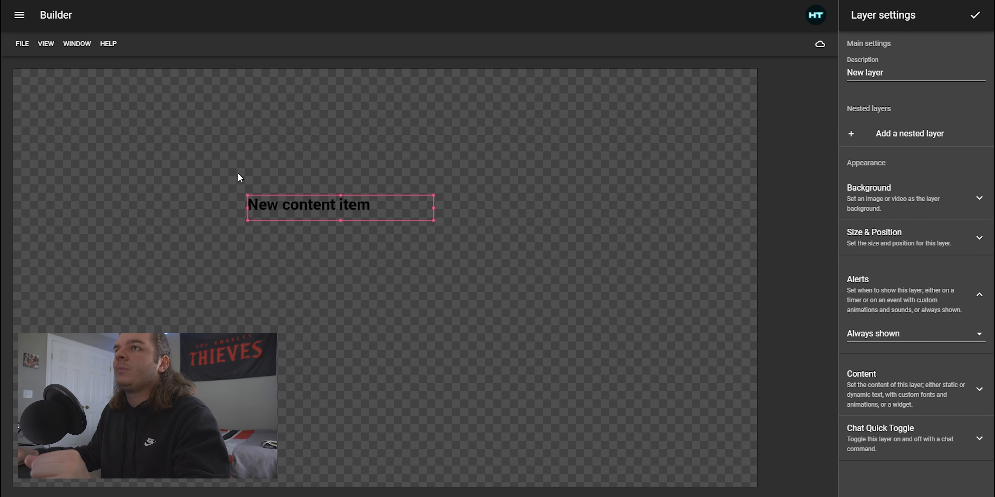
{"action": "left_click", "coordinate": [76, 47]}
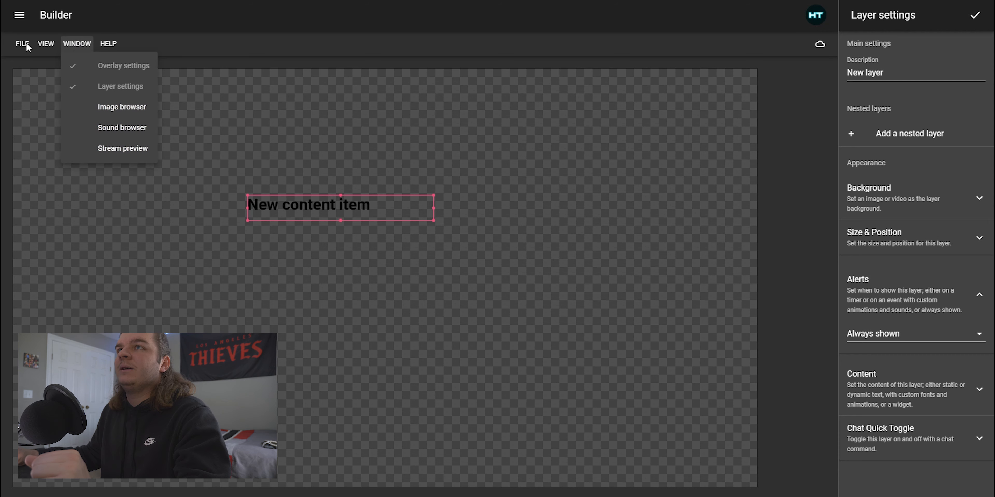
{"action": "left_click", "coordinate": [47, 44]}
{"action": "left_click", "coordinate": [48, 45]}
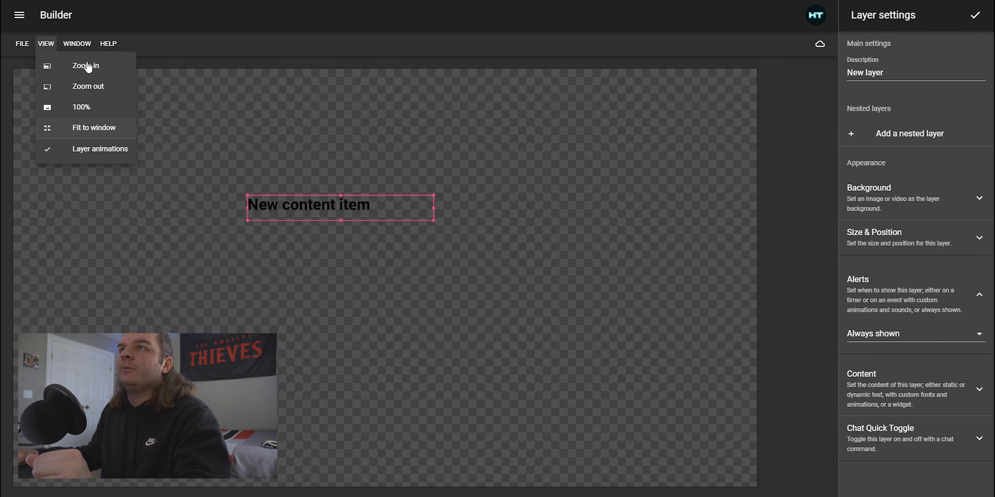
{"action": "left_click", "coordinate": [48, 45]}
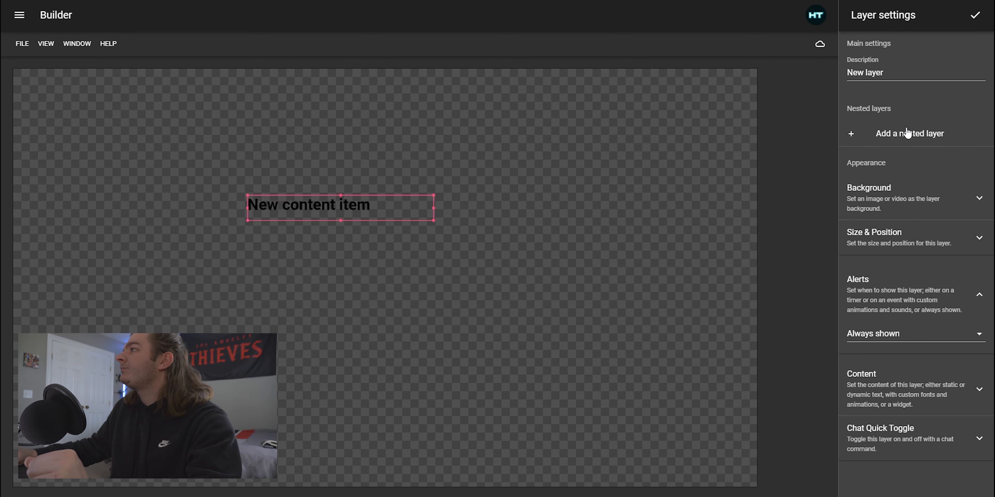
Set the layer description to Alert
{"action": "left_click_drag", "start_coordinate": [907, 72], "coordinate": [787, 70]}
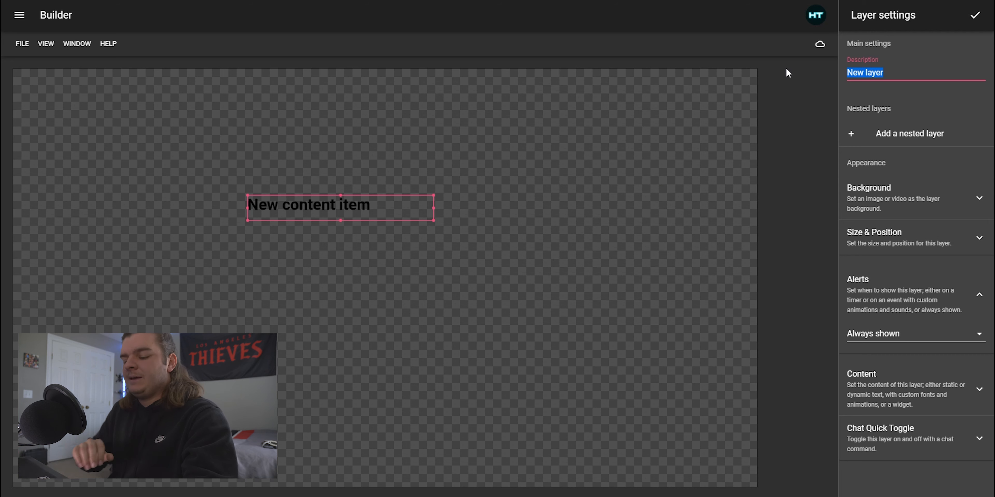
{"action": "type", "text": "Alert"}
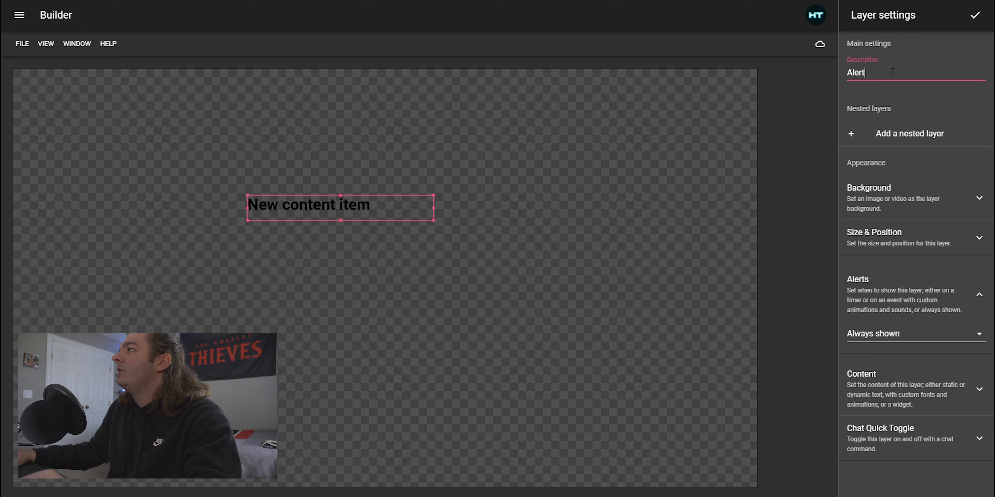
{"action": "left_click", "coordinate": [914, 57]}
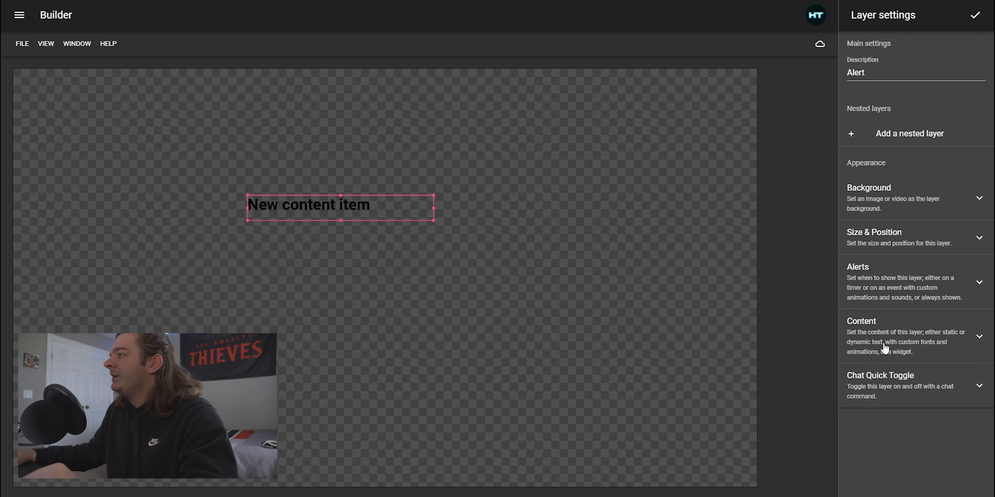
Expand the layer's Content settings and scroll through its font and text options
{"action": "left_click", "coordinate": [874, 336]}
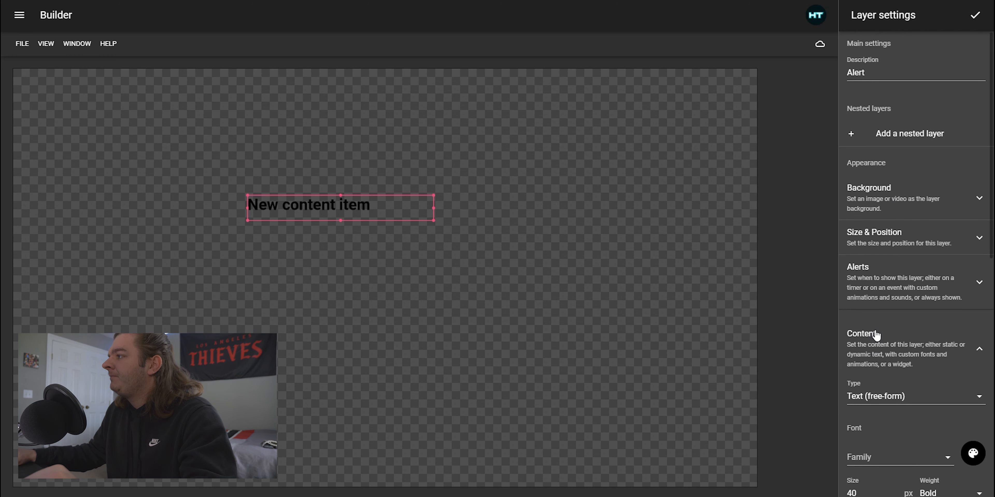
{"action": "scroll", "coordinate": [876, 332], "scroll_direction": "down", "scroll_amount": 3}
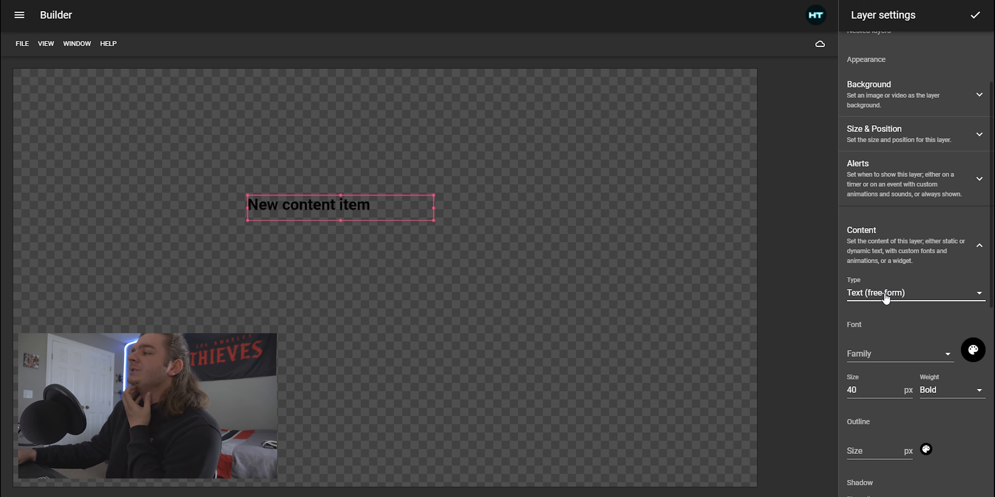
{"action": "scroll", "coordinate": [883, 295], "scroll_direction": "down", "scroll_amount": 4}
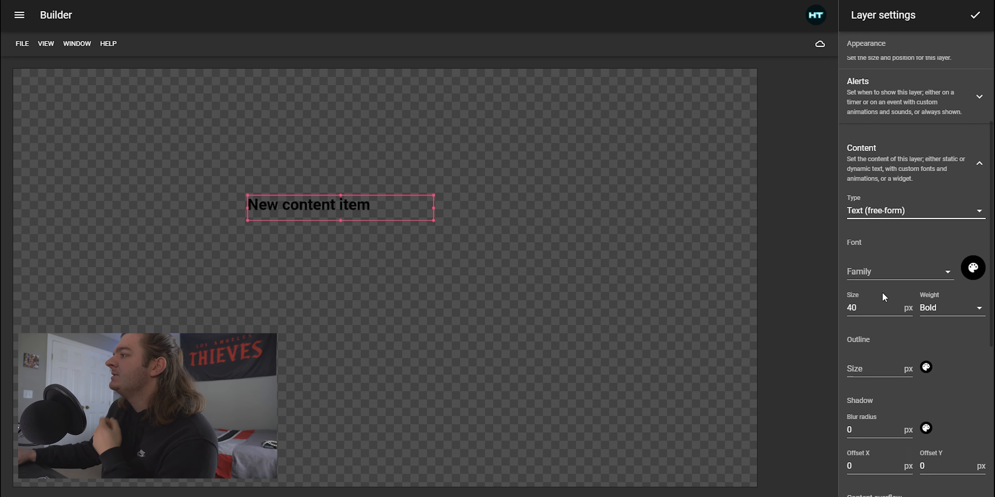
{"action": "scroll", "coordinate": [898, 231], "scroll_direction": "down", "scroll_amount": 1}
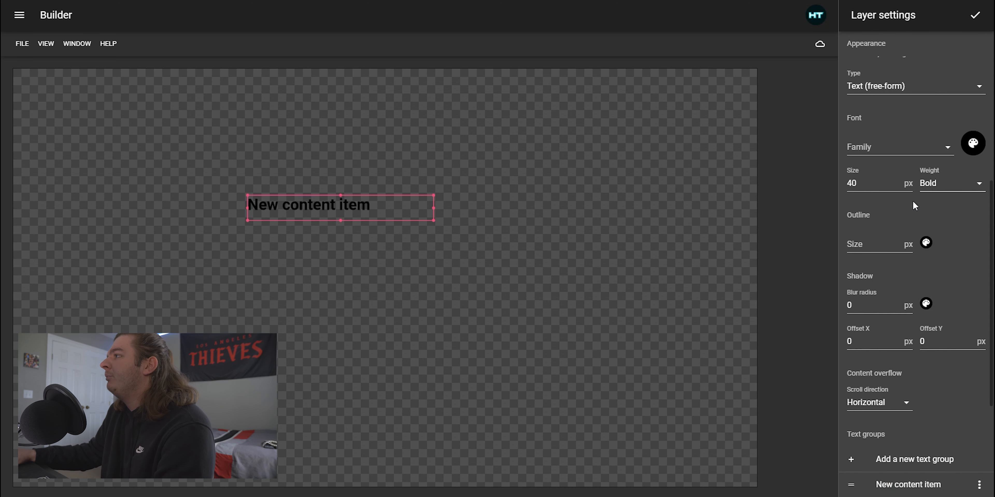
Open the content item's text group and replace its text with "Hello what upaosdi;alkdjfadfafg"
{"action": "scroll", "coordinate": [870, 229], "scroll_direction": "down", "scroll_amount": 1}
{"action": "scroll", "coordinate": [901, 228], "scroll_direction": "down", "scroll_amount": 3}
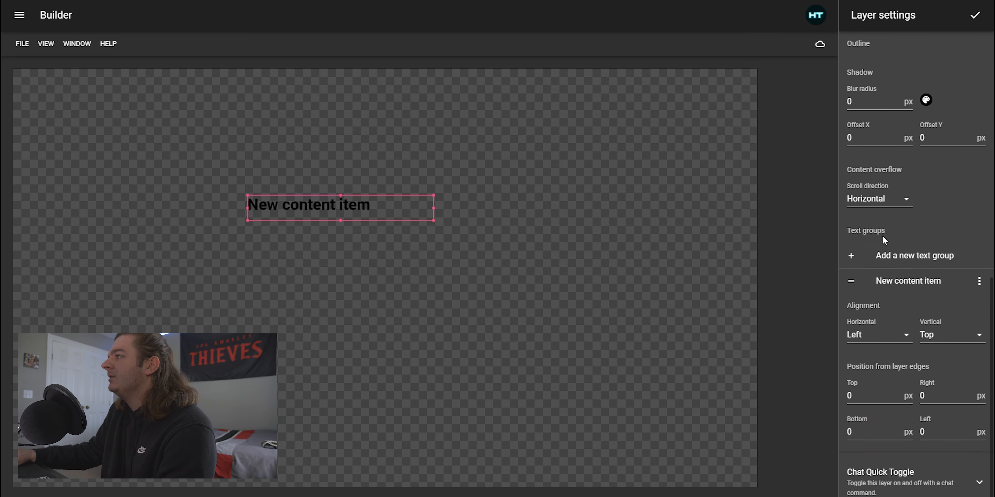
{"action": "left_click", "coordinate": [920, 281]}
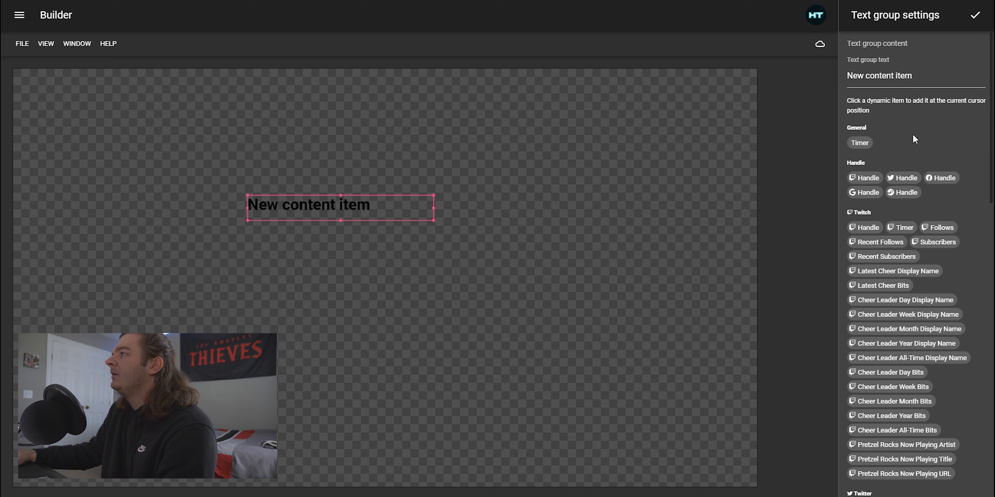
{"action": "left_click", "coordinate": [918, 76]}
{"action": "left_click_drag", "start_coordinate": [918, 76], "coordinate": [795, 74]}
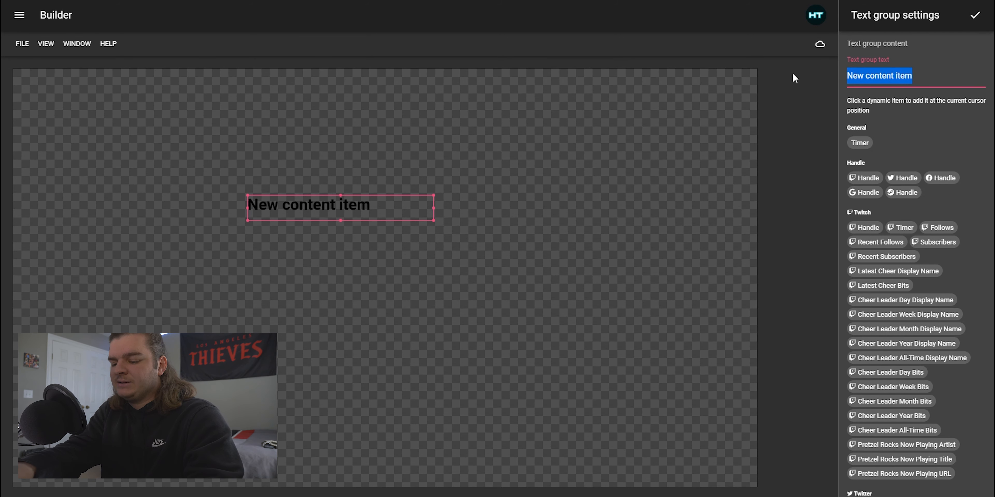
{"action": "type", "text": "Hello"}
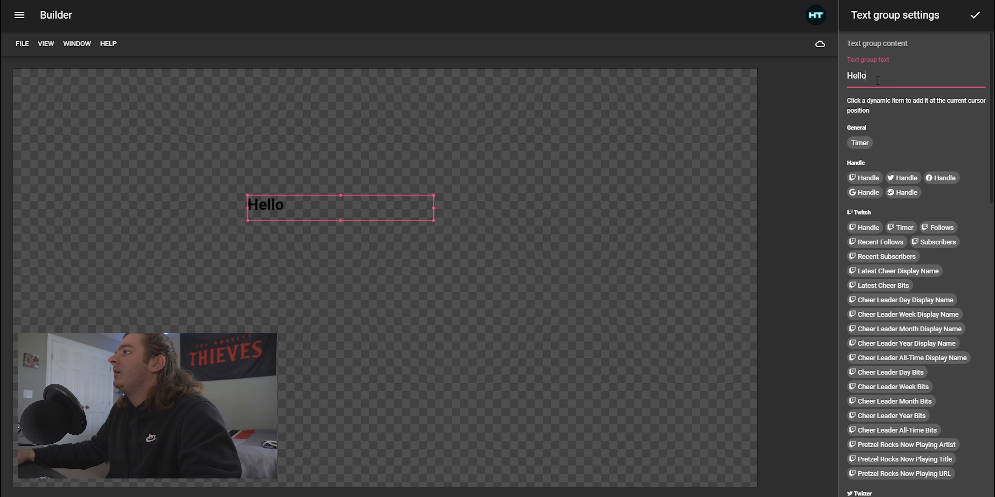
{"action": "type", "text": "what up"}
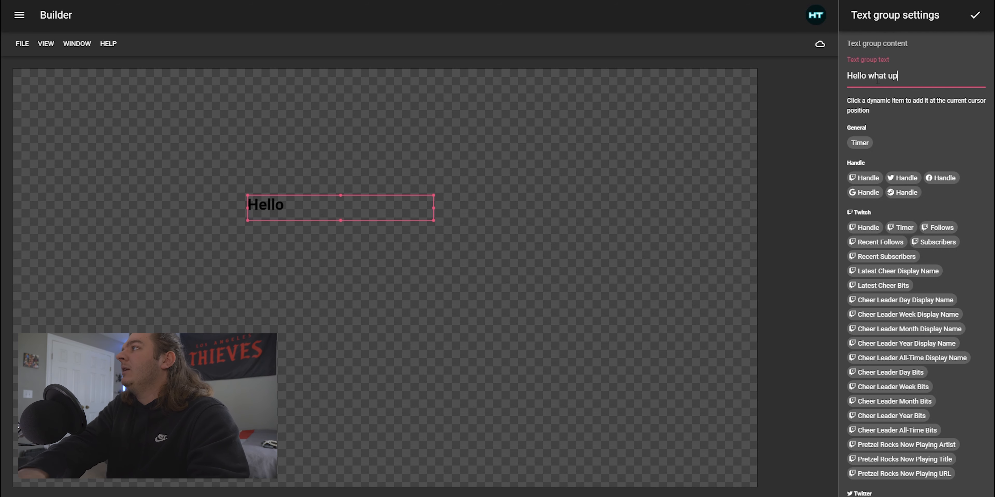
{"action": "type", "text": "aosdi;alkdjfadfafg"}
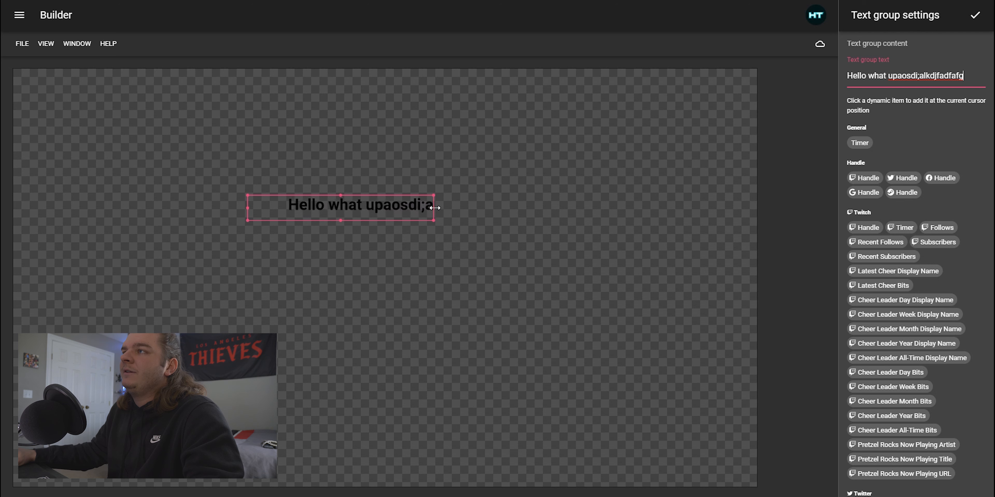
Resize the content item's box on the canvas so it is wider than originally, fitting the whole text line
{"action": "left_click_drag", "start_coordinate": [435, 207], "coordinate": [535, 210]}
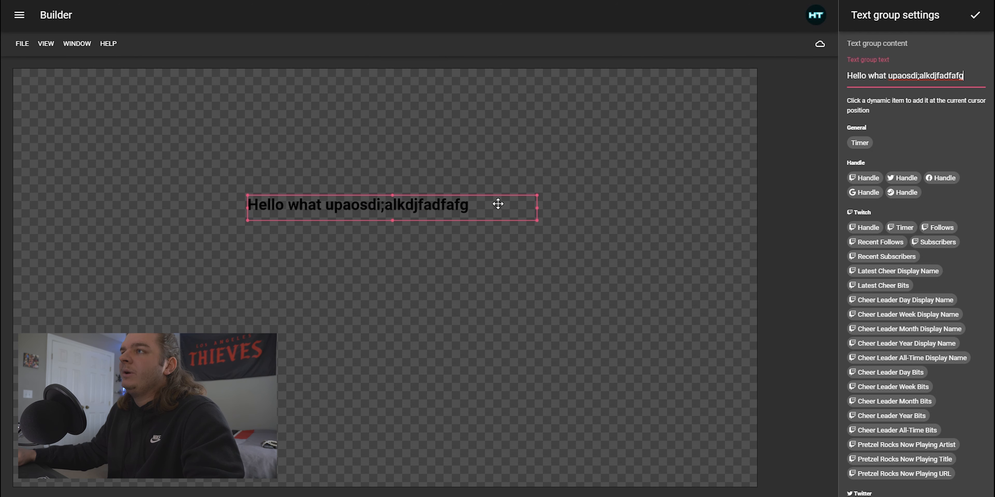
{"action": "left_click_drag", "start_coordinate": [535, 208], "coordinate": [401, 208]}
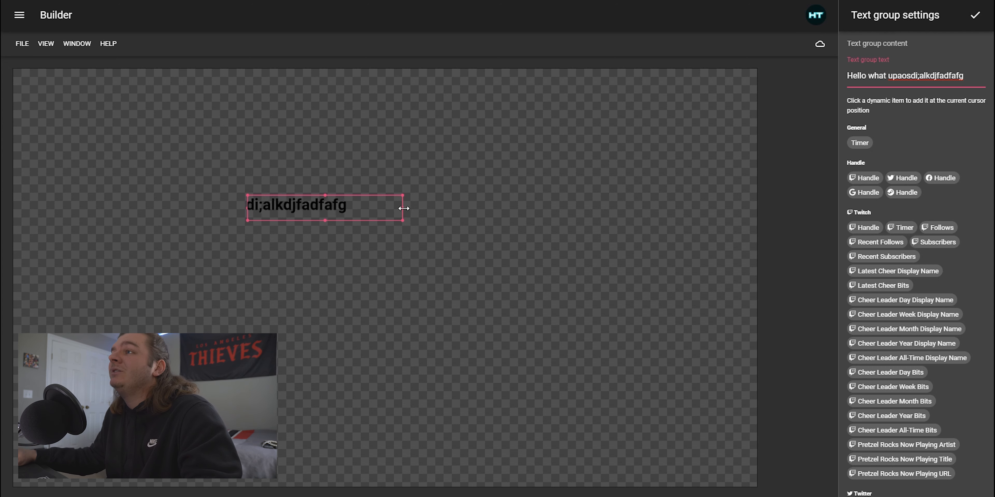
{"action": "left_click_drag", "start_coordinate": [402, 208], "coordinate": [490, 208]}
Clear all text from the text group
{"action": "left_click_drag", "start_coordinate": [966, 76], "coordinate": [753, 78]}
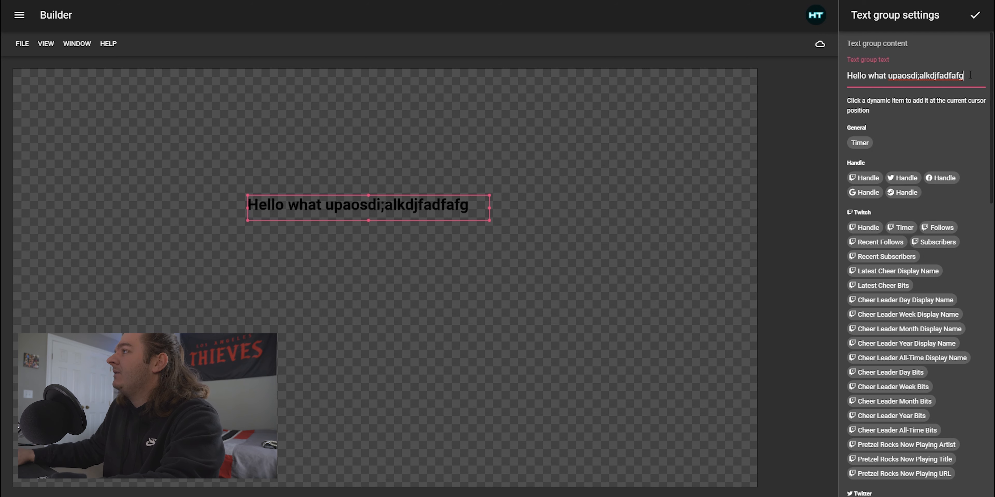
{"action": "left_click_drag", "start_coordinate": [964, 76], "coordinate": [852, 75]}
{"action": "key", "text": "BackSpace"}
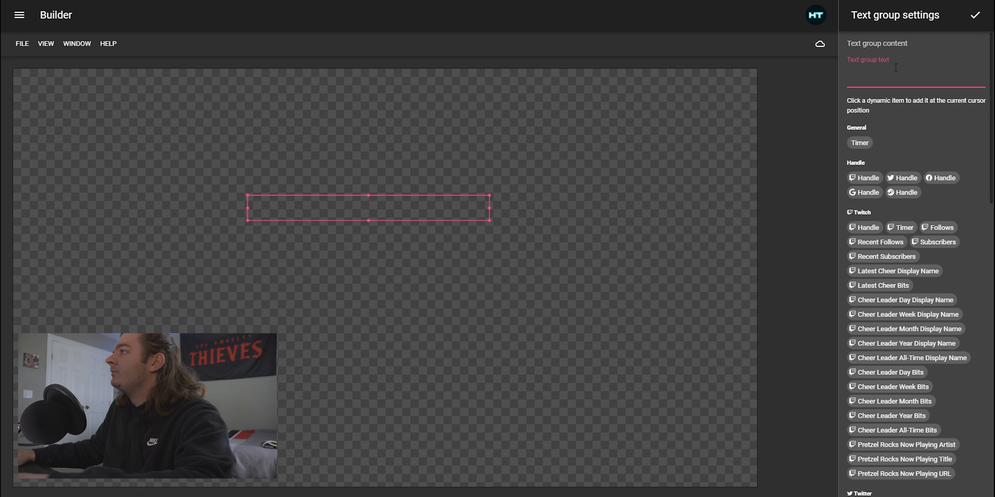
Insert the Timer dynamic item into the text group and browse the list of dynamic items
{"action": "left_click", "coordinate": [867, 142]}
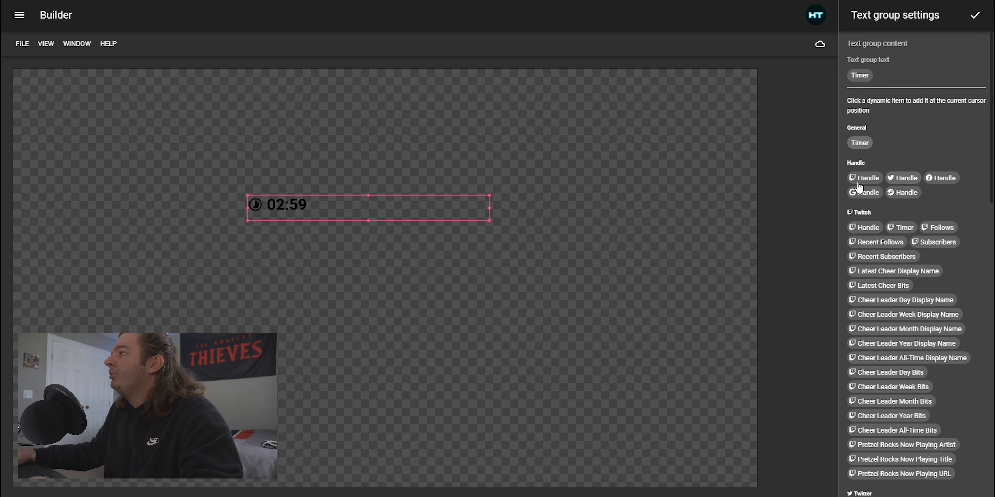
{"action": "scroll", "coordinate": [905, 149], "scroll_direction": "down", "scroll_amount": 2}
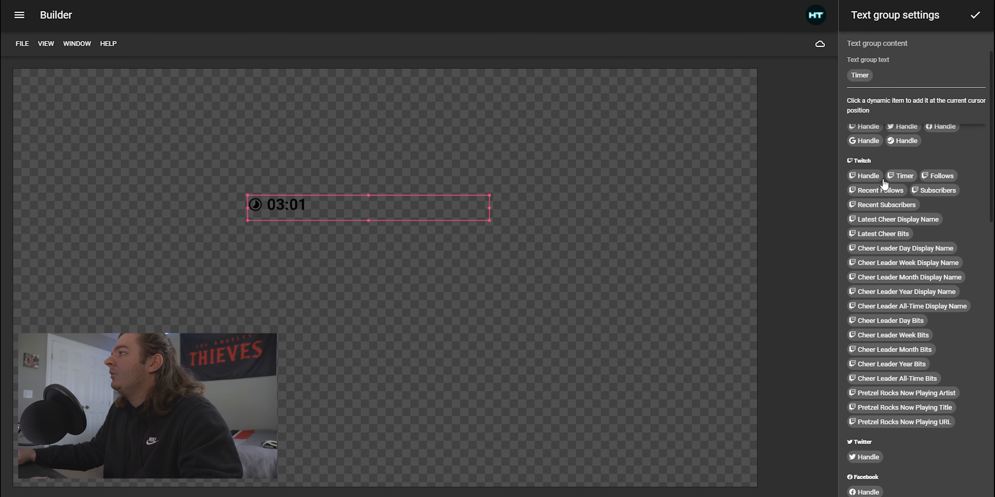
{"action": "scroll", "coordinate": [885, 182], "scroll_direction": "down", "scroll_amount": 8}
{"action": "scroll", "coordinate": [877, 184], "scroll_direction": "down", "scroll_amount": 15}
{"action": "scroll", "coordinate": [892, 228], "scroll_direction": "up", "scroll_amount": 20}
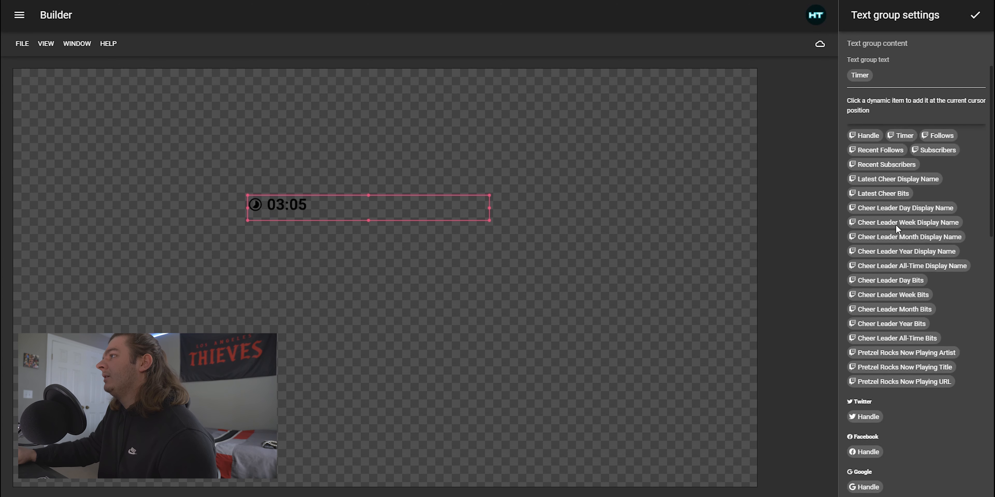
{"action": "scroll", "coordinate": [894, 216], "scroll_direction": "up", "scroll_amount": 4}
Replace the text group's content with "hey" and confirm the text group settings
{"action": "left_click", "coordinate": [889, 74]}
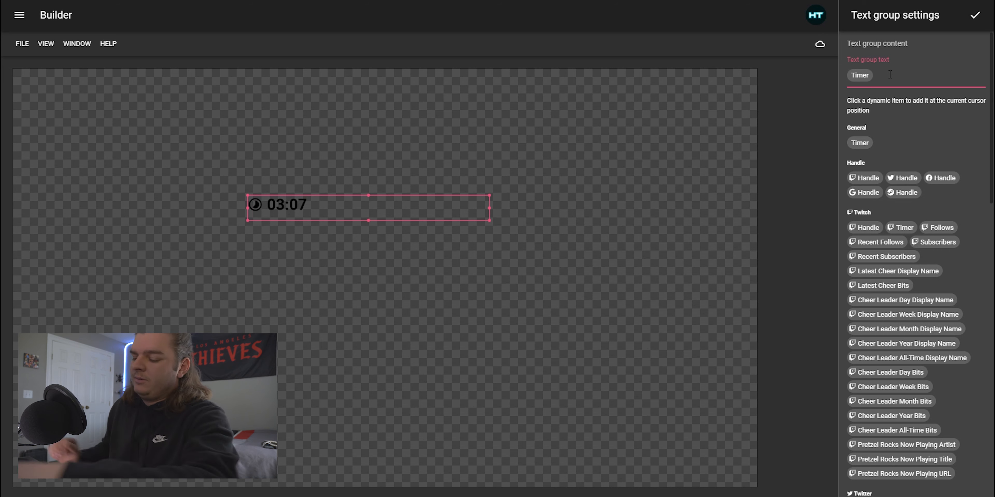
{"action": "key", "text": "BackSpace"}
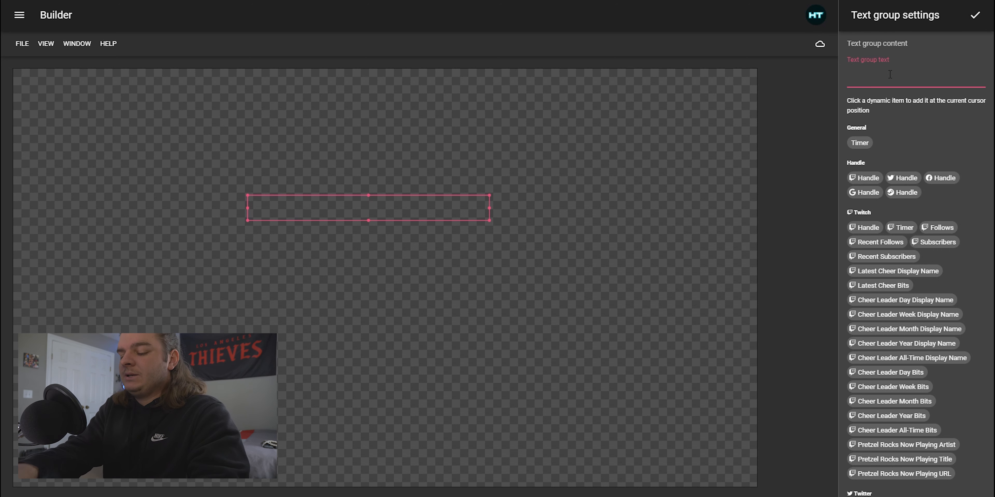
{"action": "type", "text": "hey"}
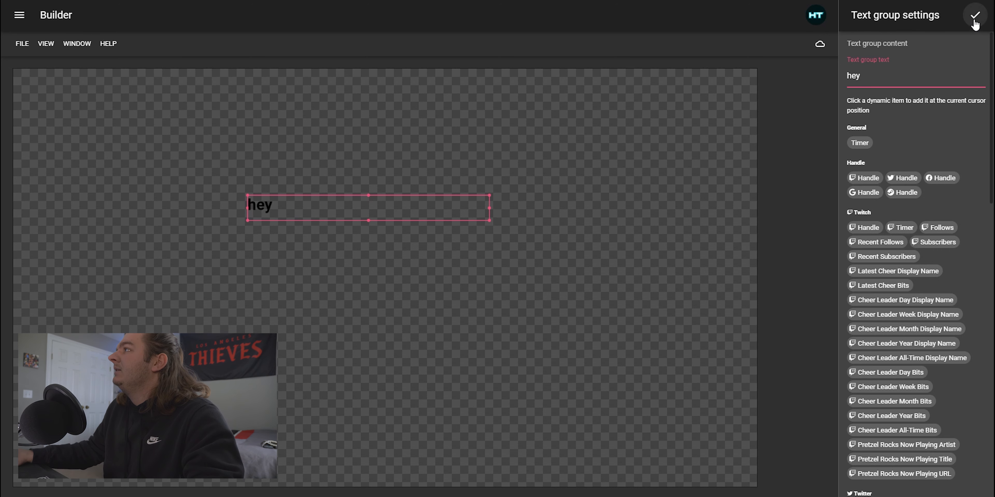
{"action": "left_click", "coordinate": [974, 17]}
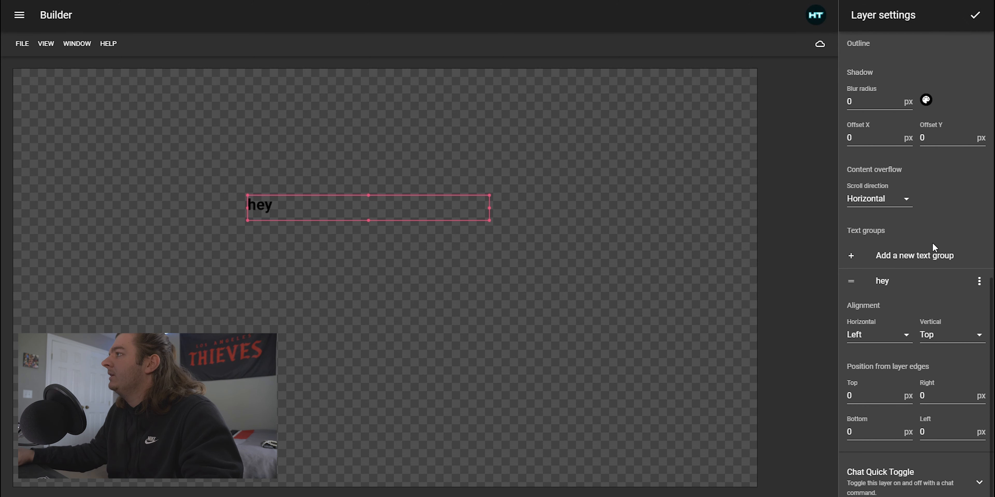
Collapse the layer's Content section and set its Alerts mode to Event-based
{"action": "scroll", "coordinate": [926, 273], "scroll_direction": "up", "scroll_amount": 6}
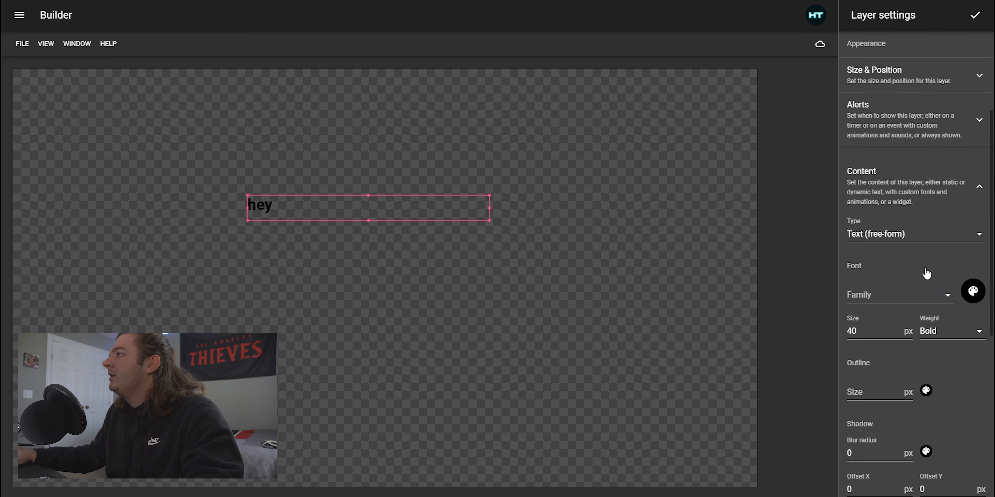
{"action": "scroll", "coordinate": [926, 273], "scroll_direction": "up", "scroll_amount": 4}
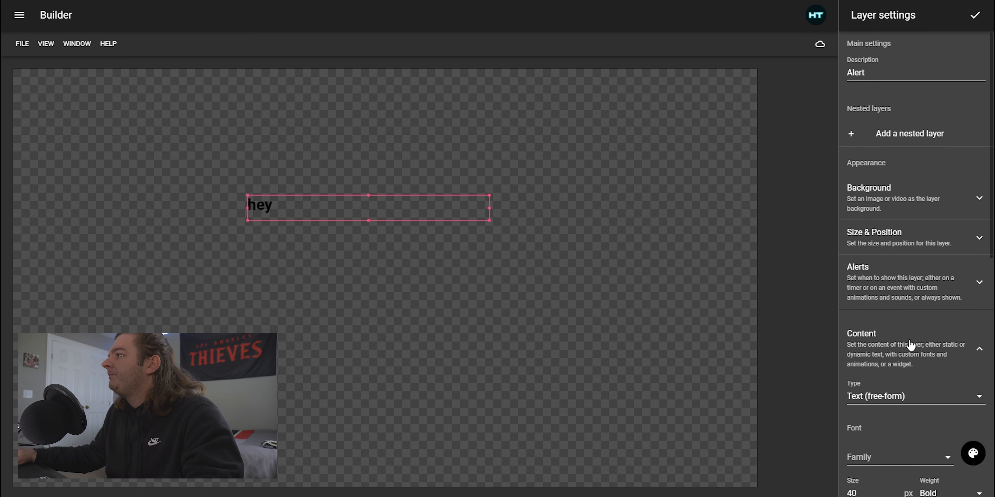
{"action": "left_click", "coordinate": [868, 339]}
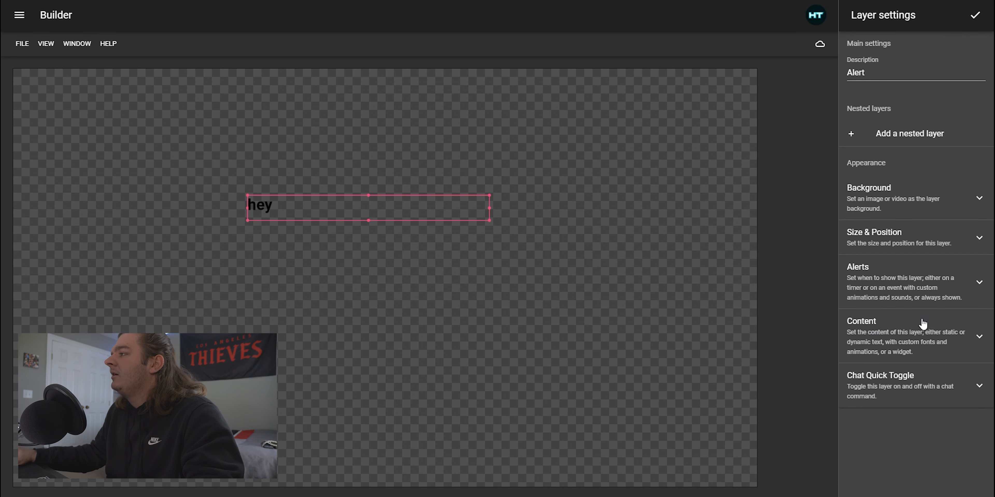
{"action": "left_click", "coordinate": [871, 275]}
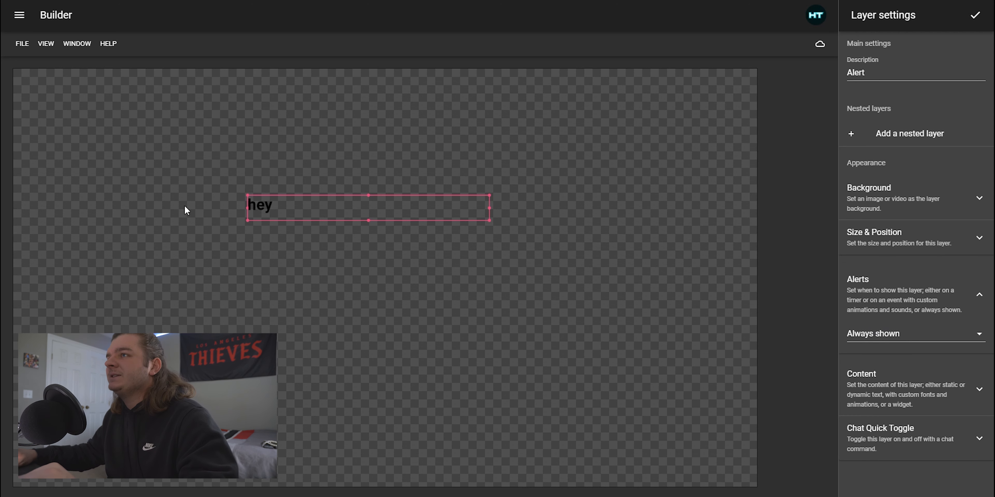
{"action": "left_click", "coordinate": [900, 341]}
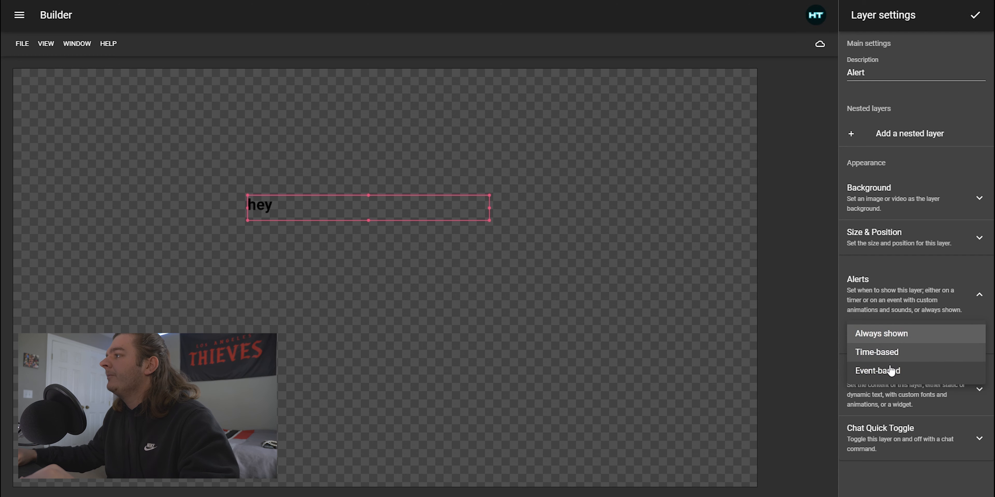
{"action": "left_click", "coordinate": [871, 371]}
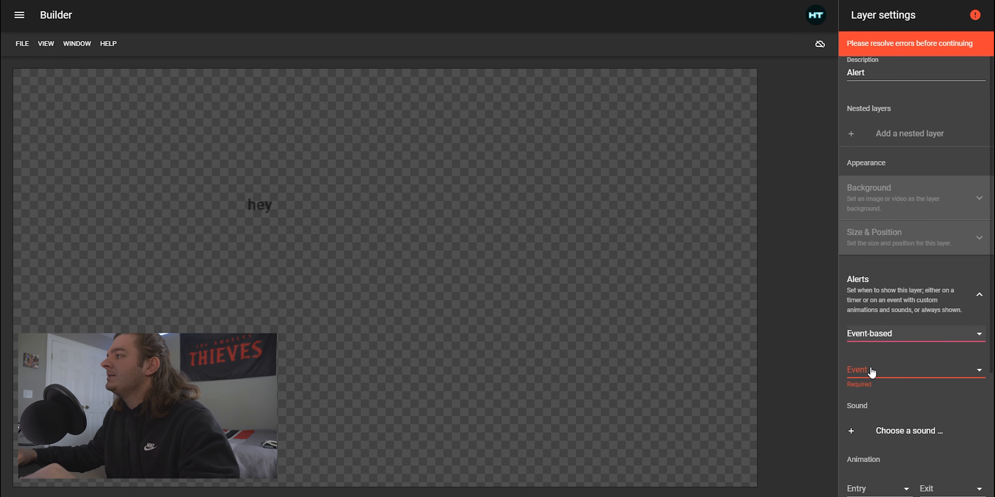
Set the alert's triggering event to Twitch Follow
{"action": "left_click", "coordinate": [897, 376]}
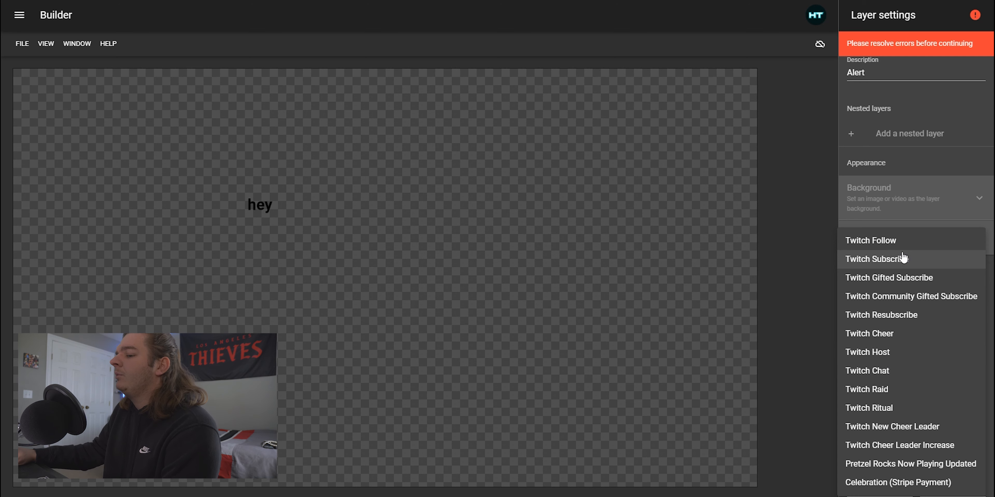
{"action": "left_click", "coordinate": [887, 243]}
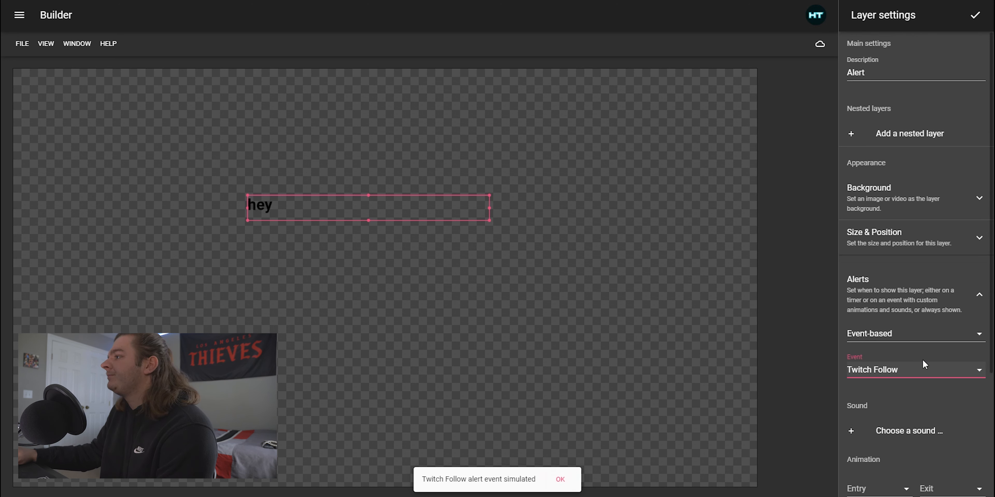
{"action": "scroll", "coordinate": [921, 380], "scroll_direction": "down", "scroll_amount": 1}
{"action": "scroll", "coordinate": [922, 364], "scroll_direction": "down", "scroll_amount": 1}
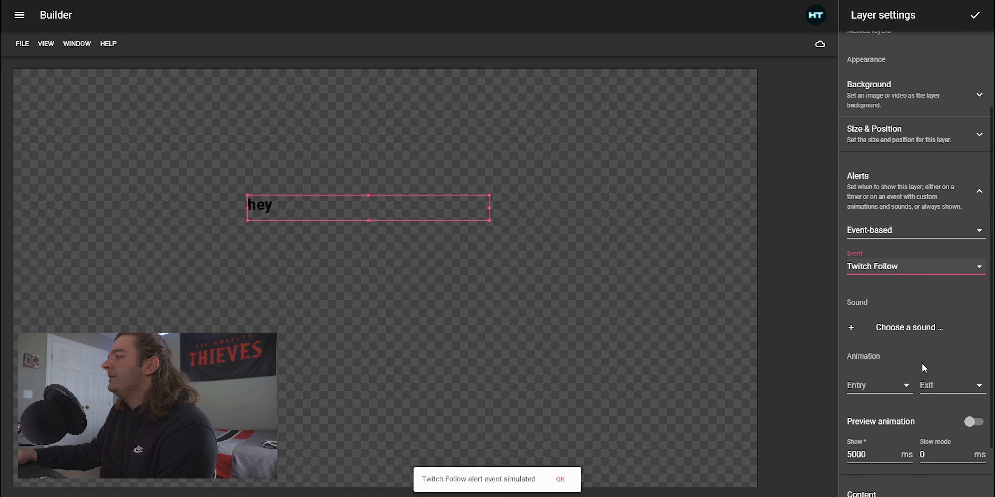
Choose the public sound magical-twinkle-sparkle for the alert, previewing it first
{"action": "left_click", "coordinate": [915, 332]}
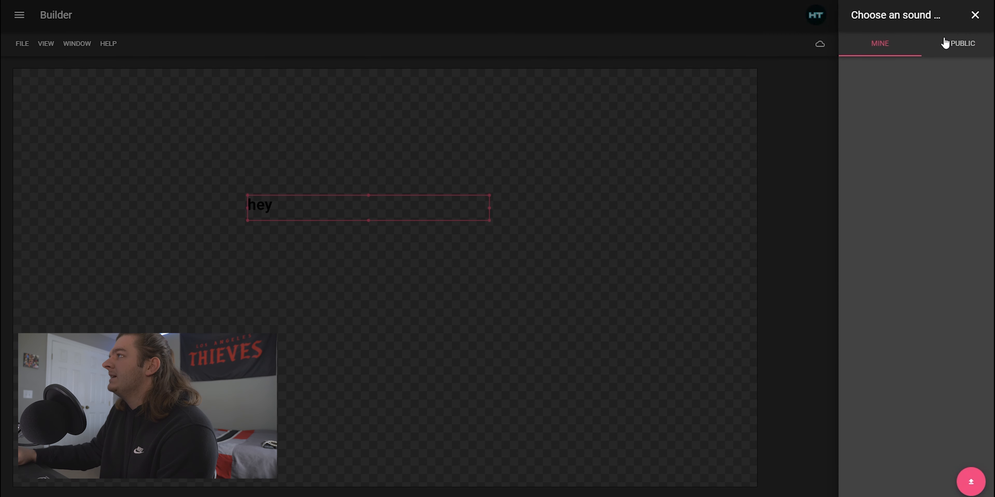
{"action": "left_click", "coordinate": [968, 44]}
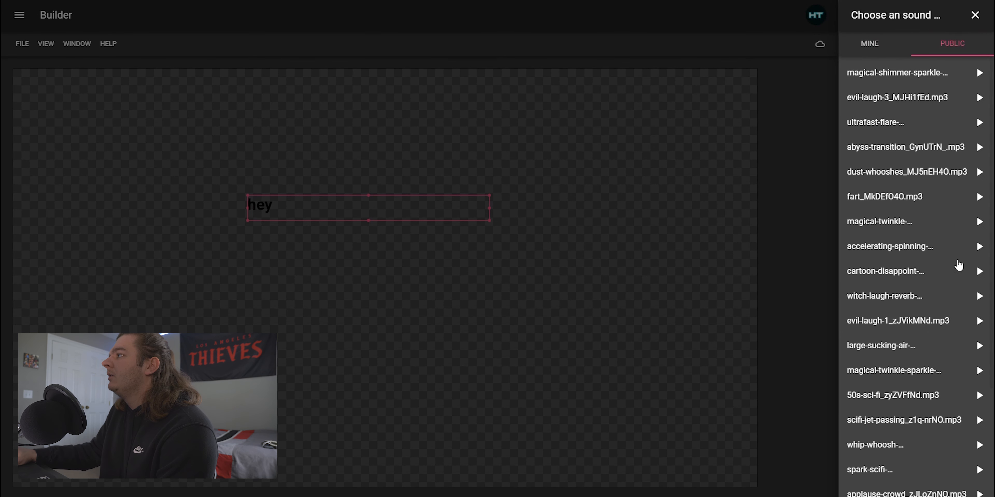
{"action": "scroll", "coordinate": [910, 269], "scroll_direction": "down", "scroll_amount": 1}
{"action": "left_click", "coordinate": [978, 322]}
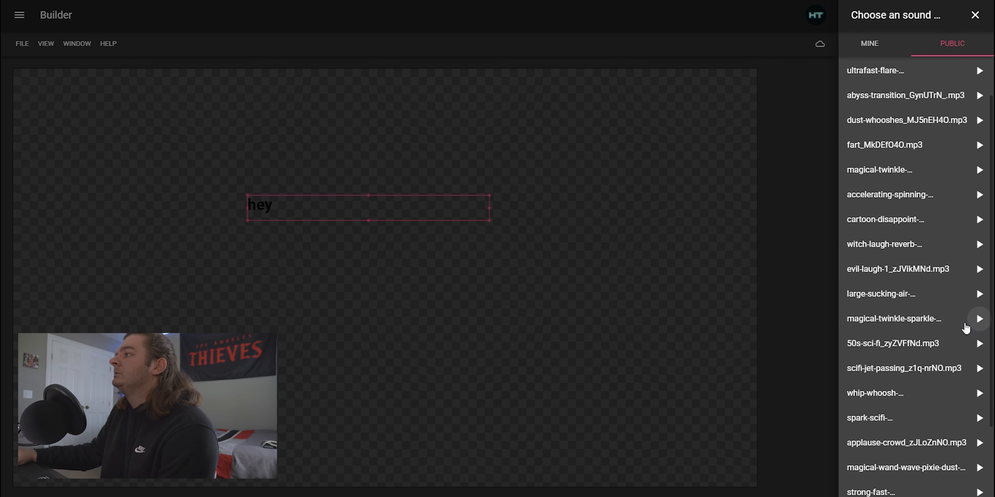
{"action": "scroll", "coordinate": [909, 319], "scroll_direction": "down", "scroll_amount": 1}
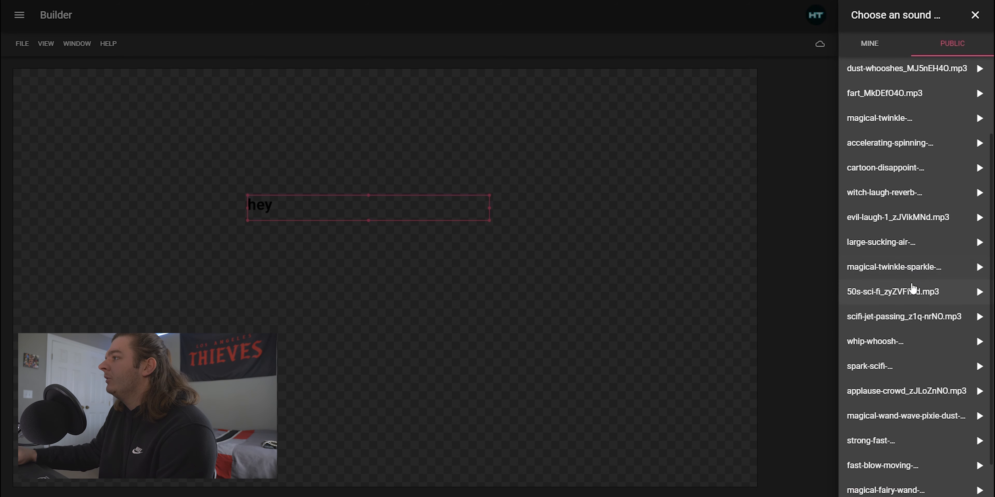
{"action": "left_click", "coordinate": [910, 268]}
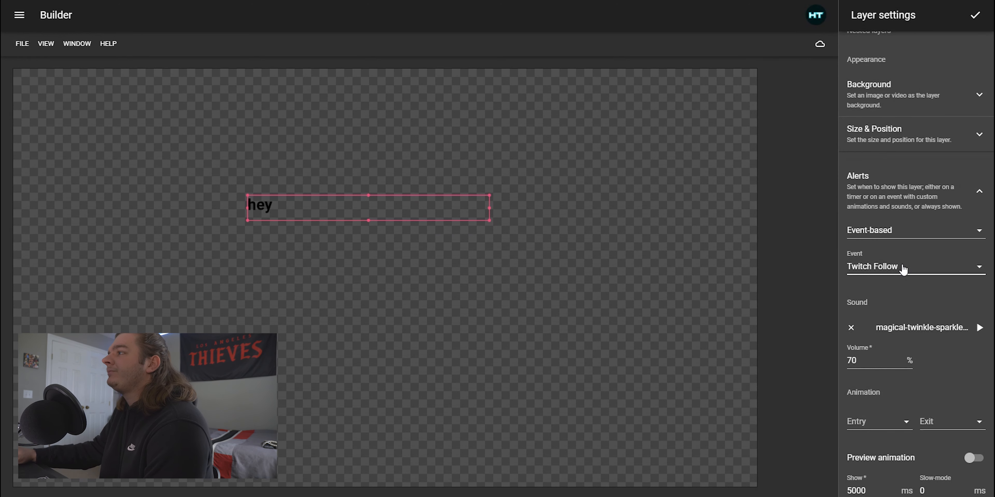
Set the alert sound volume to 20%
{"action": "scroll", "coordinate": [917, 297], "scroll_direction": "down", "scroll_amount": 3}
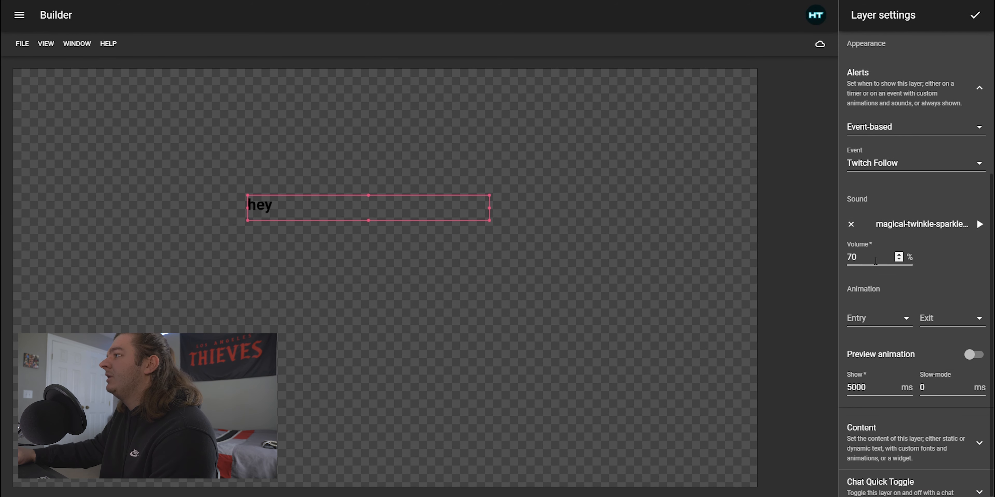
{"action": "left_click", "coordinate": [899, 261]}
{"action": "key", "text": "BackSpace"}
{"action": "key", "text": "BackSpace"}
{"action": "type", "text": "10"}
{"action": "left_click", "coordinate": [899, 252]}
Set the alert's entry animation to Puff In
{"action": "scroll", "coordinate": [952, 285], "scroll_direction": "down", "scroll_amount": 1}
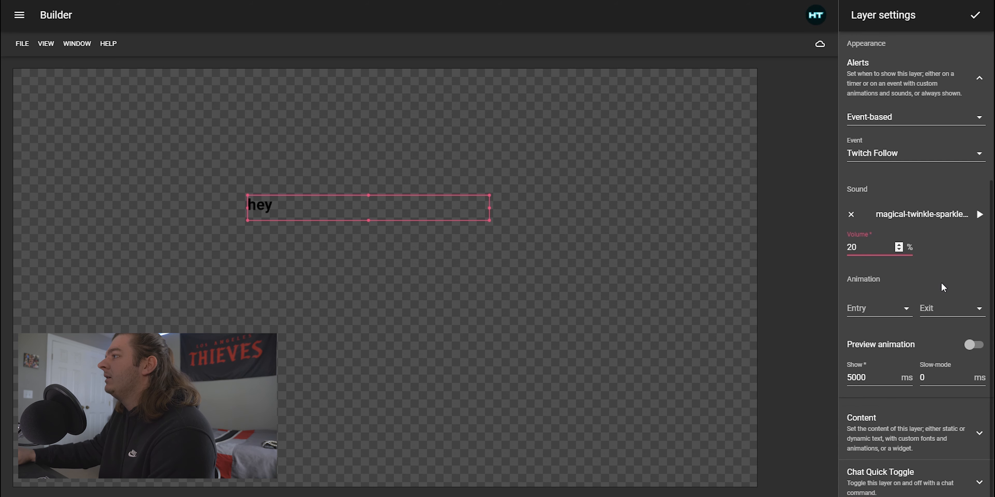
{"action": "left_click", "coordinate": [904, 311]}
{"action": "scroll", "coordinate": [917, 222], "scroll_direction": "down", "scroll_amount": 2}
{"action": "scroll", "coordinate": [913, 220], "scroll_direction": "up", "scroll_amount": 2}
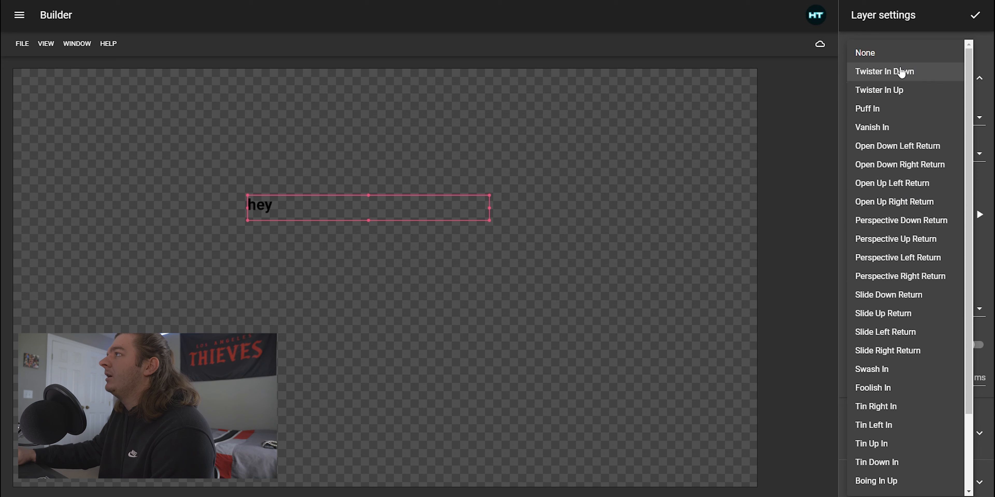
{"action": "left_click", "coordinate": [901, 113]}
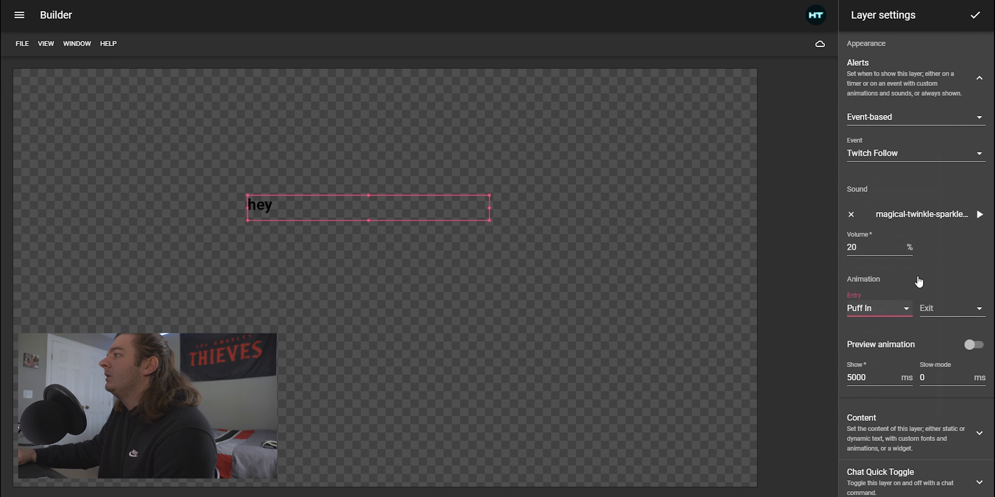
Set the alert's exit animation to Puff Out and preview the animation
{"action": "left_click", "coordinate": [941, 314]}
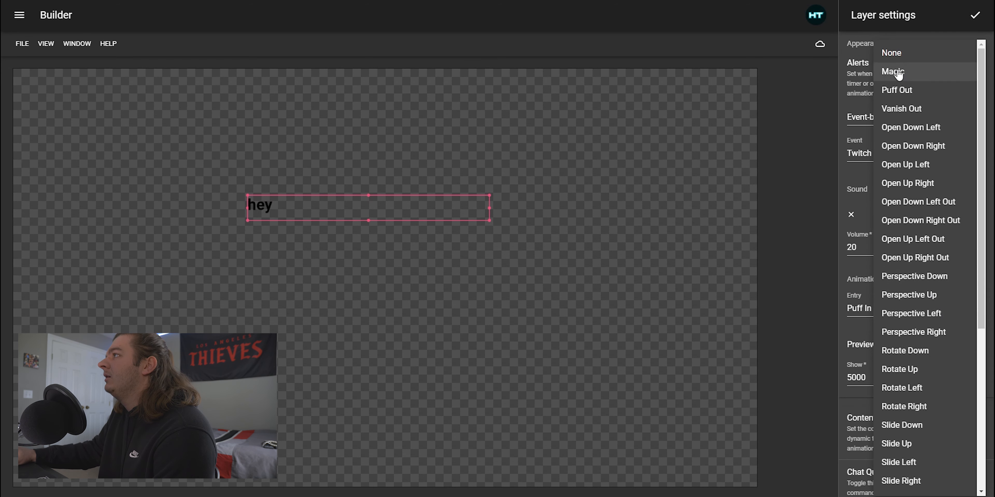
{"action": "left_click", "coordinate": [899, 85]}
{"action": "left_click", "coordinate": [970, 350]}
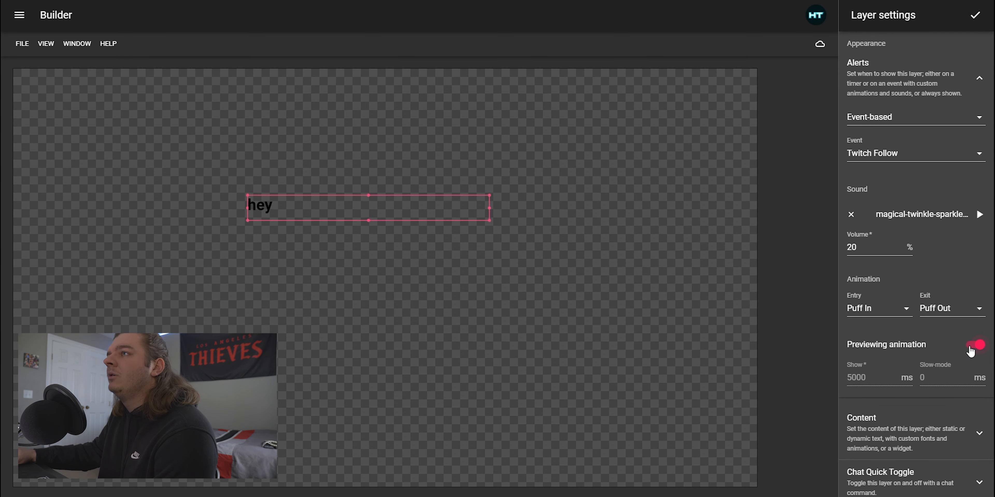
{"action": "left_click", "coordinate": [970, 343]}
Change the entry animation to Vanish In and the exit animation to Vanish Out, previewing the result
{"action": "left_click", "coordinate": [899, 309]}
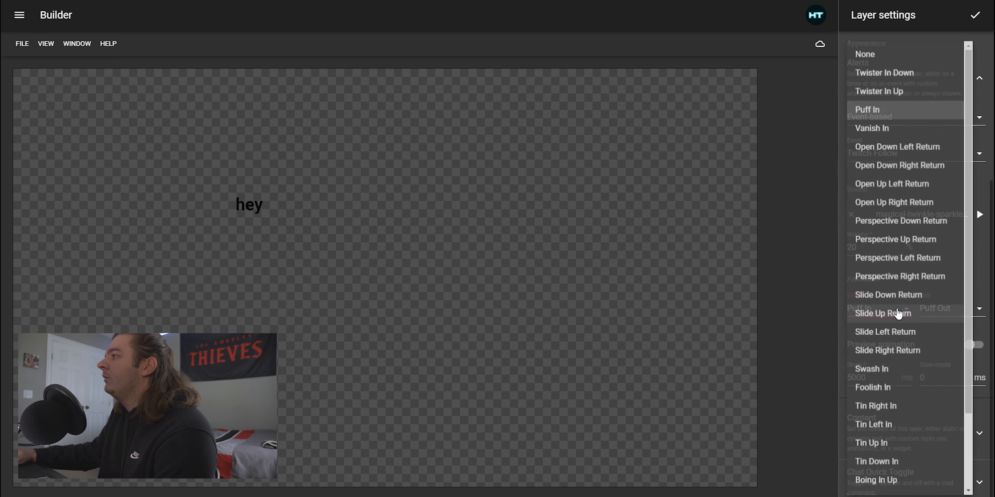
{"action": "left_click", "coordinate": [896, 136]}
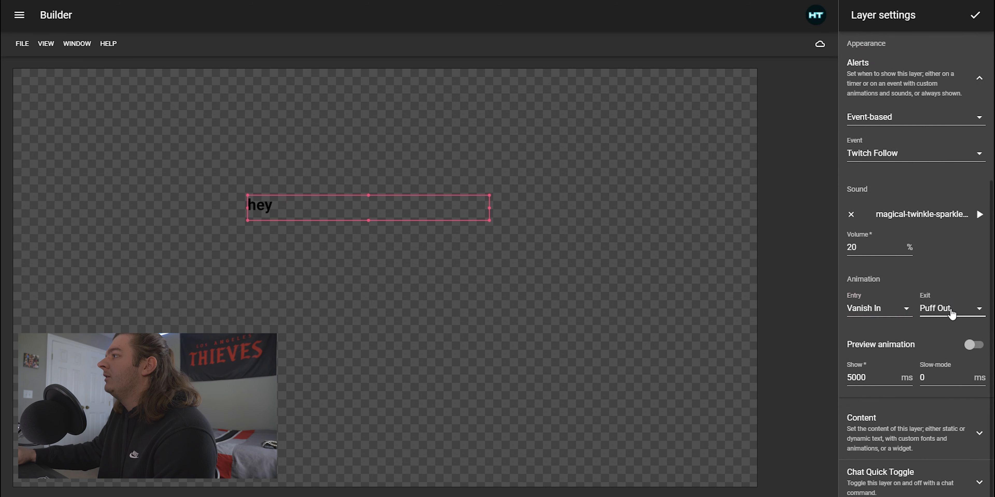
{"action": "left_click", "coordinate": [949, 311]}
{"action": "left_click", "coordinate": [907, 109]}
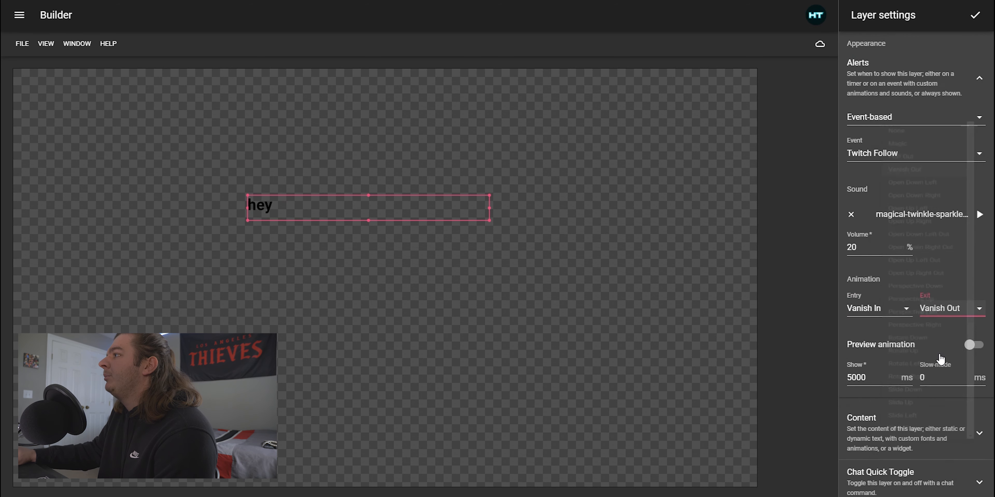
{"action": "left_click", "coordinate": [974, 345]}
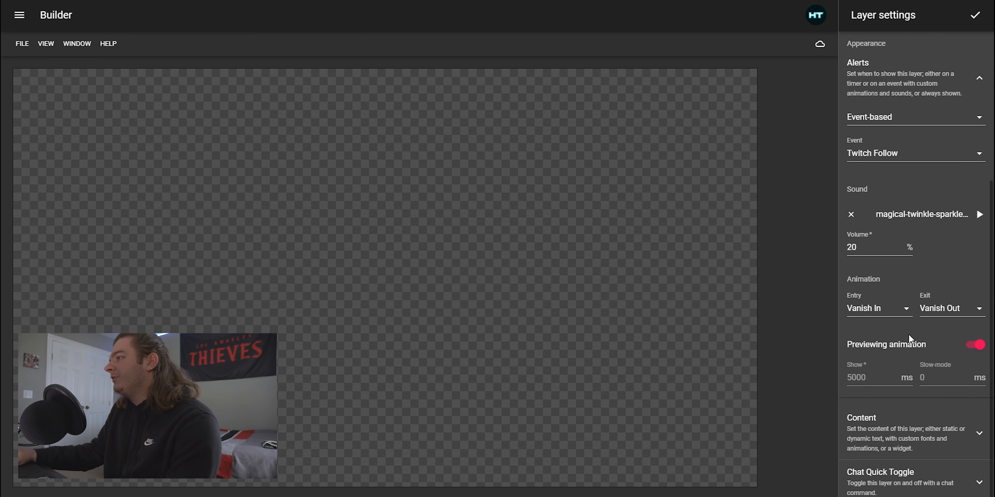
{"action": "left_click", "coordinate": [974, 346]}
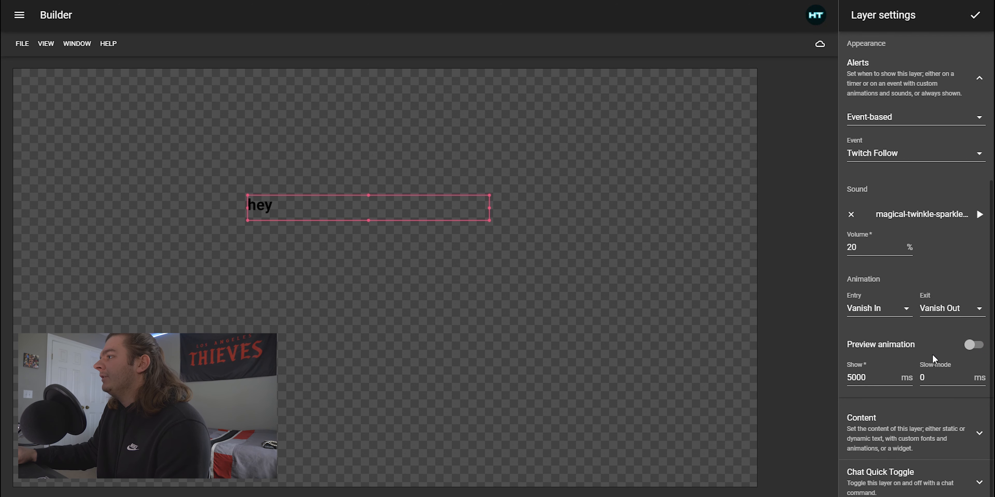
Upload the new follower alert image and set it as the alert layer's background
{"action": "scroll", "coordinate": [927, 351], "scroll_direction": "up", "scroll_amount": 2}
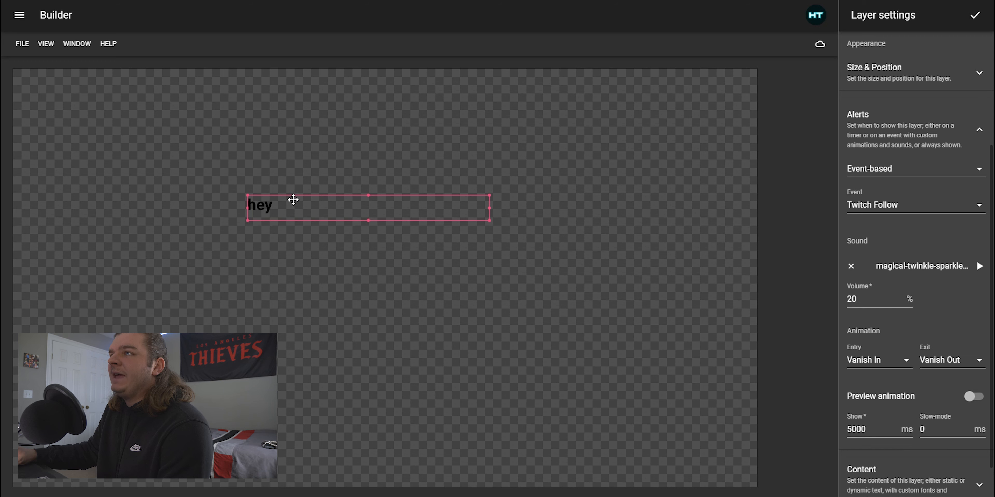
{"action": "left_click", "coordinate": [980, 132]}
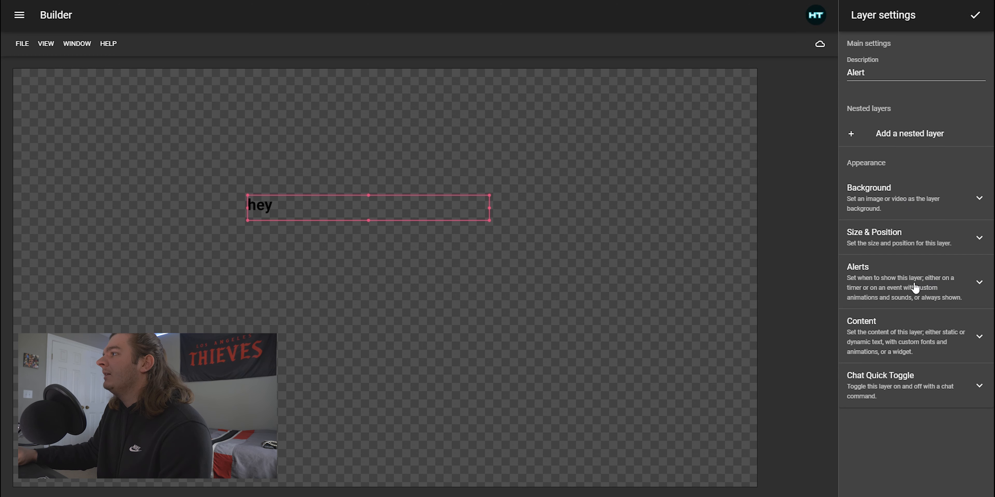
{"action": "left_click", "coordinate": [918, 197]}
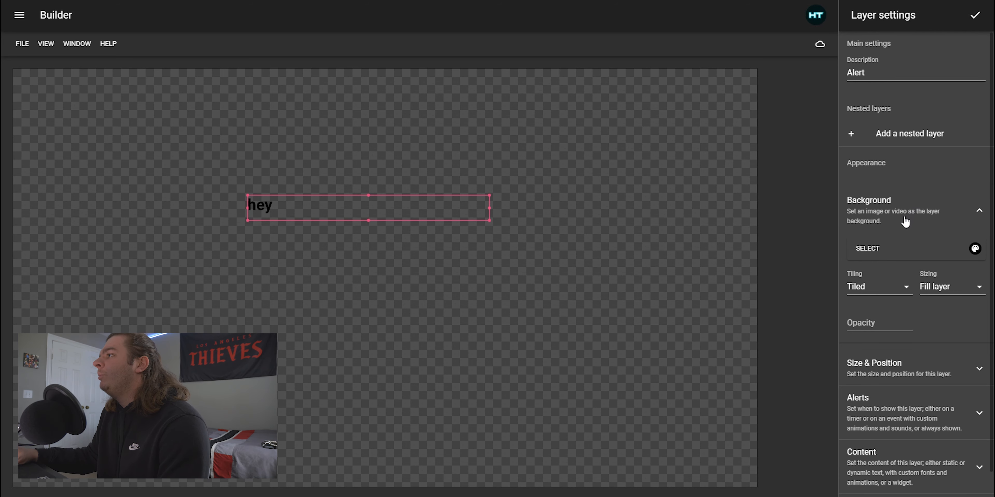
{"action": "scroll", "coordinate": [939, 228], "scroll_direction": "down", "scroll_amount": 1}
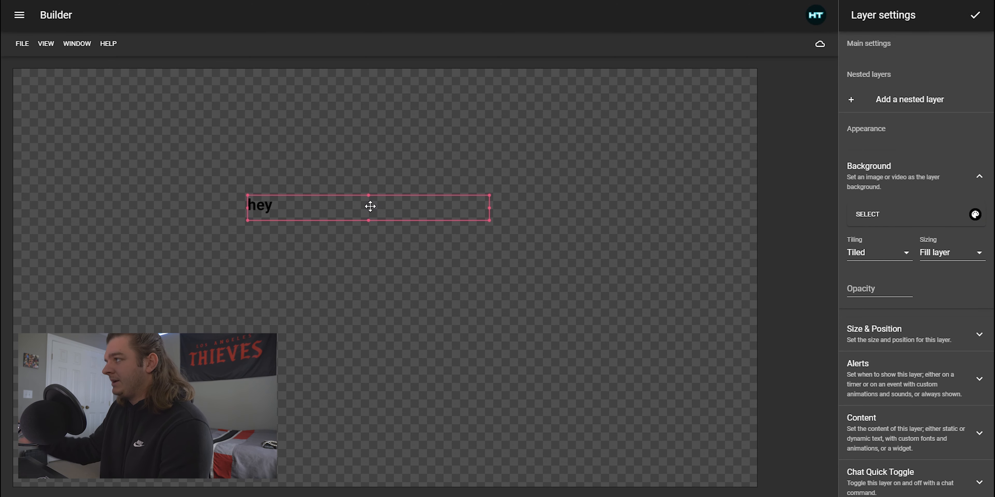
{"action": "left_click", "coordinate": [868, 215]}
{"action": "left_click", "coordinate": [950, 45]}
{"action": "scroll", "coordinate": [903, 200], "scroll_direction": "down", "scroll_amount": 5}
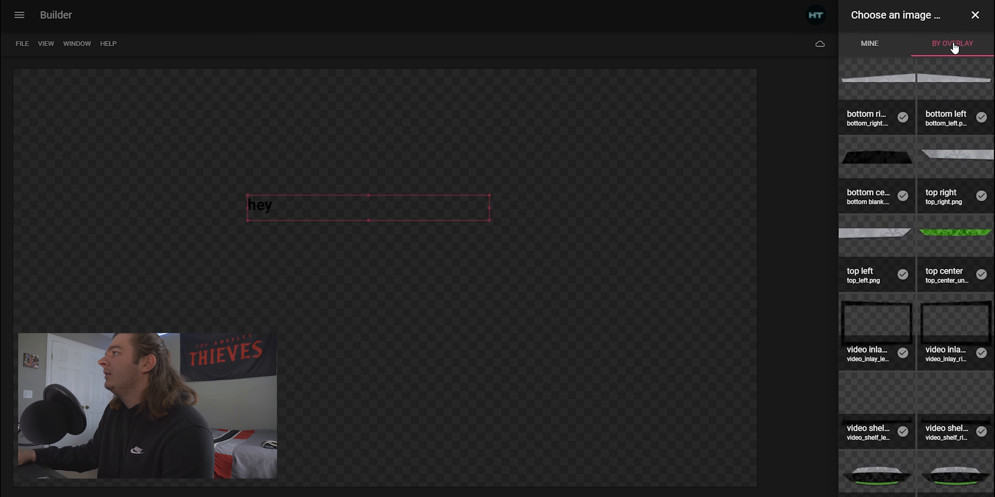
{"action": "scroll", "coordinate": [952, 100], "scroll_direction": "up", "scroll_amount": 5}
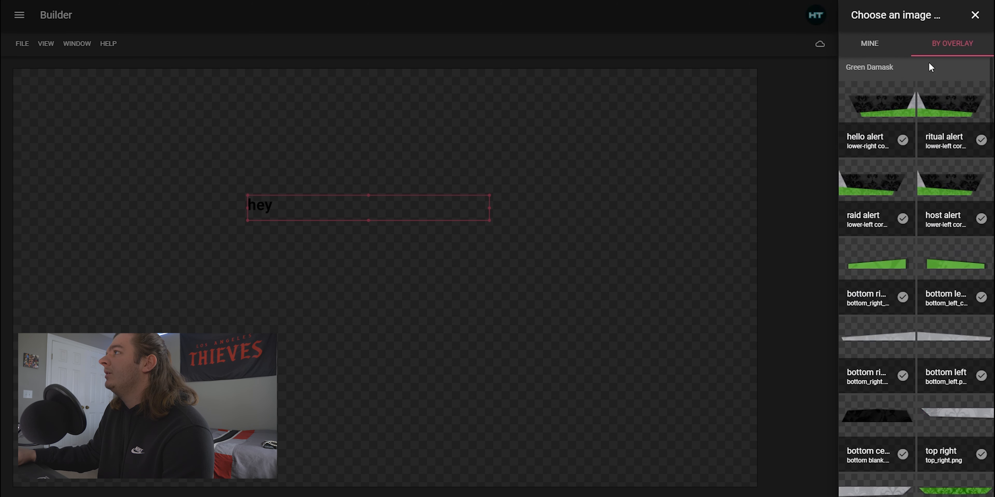
{"action": "left_click", "coordinate": [877, 45]}
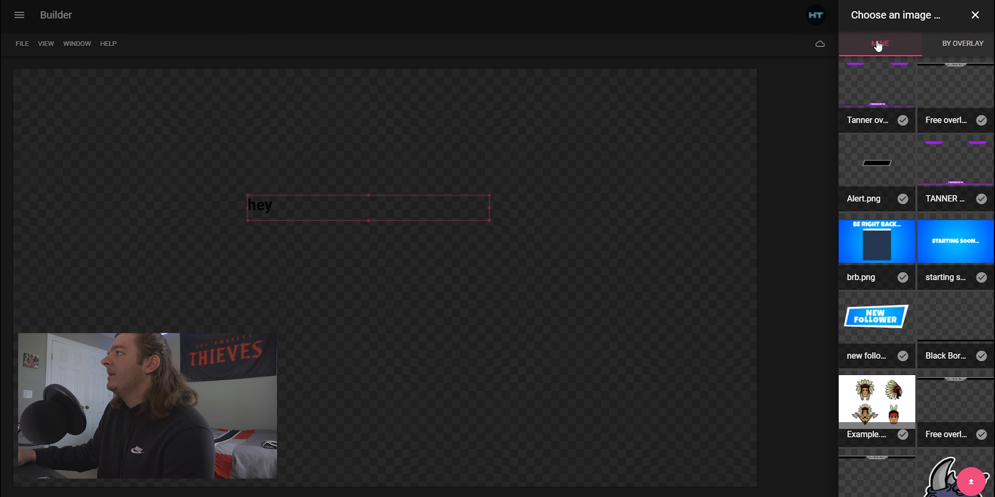
{"action": "left_click", "coordinate": [971, 482]}
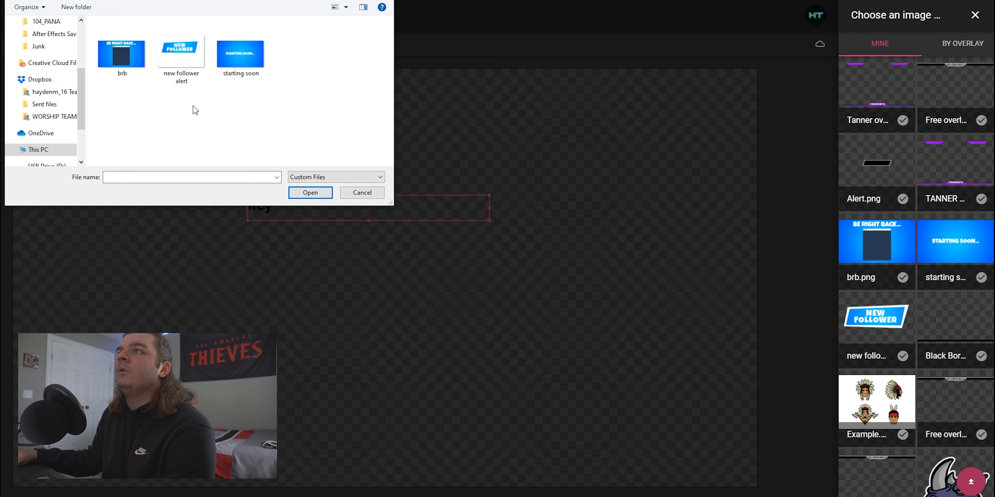
{"action": "double_click", "coordinate": [186, 56]}
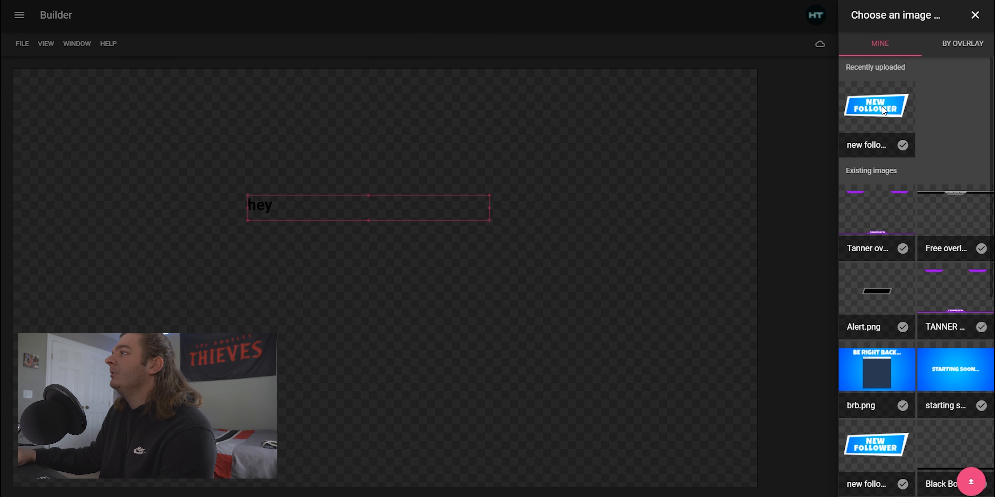
{"action": "left_click", "coordinate": [903, 146]}
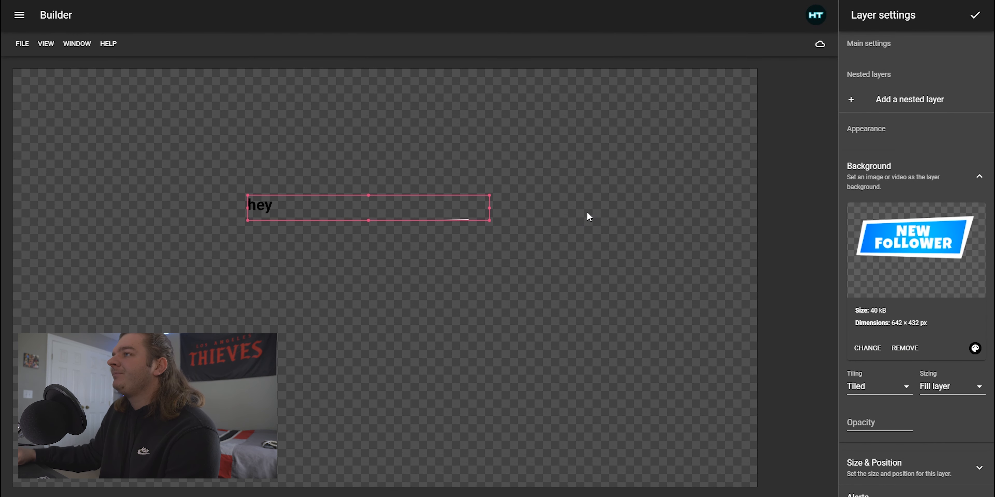
Resize the alert layer to frame the image and move it toward the top centre of the canvas
{"action": "left_click_drag", "start_coordinate": [487, 220], "coordinate": [389, 295]}
{"action": "left_click_drag", "start_coordinate": [359, 251], "coordinate": [382, 149]}
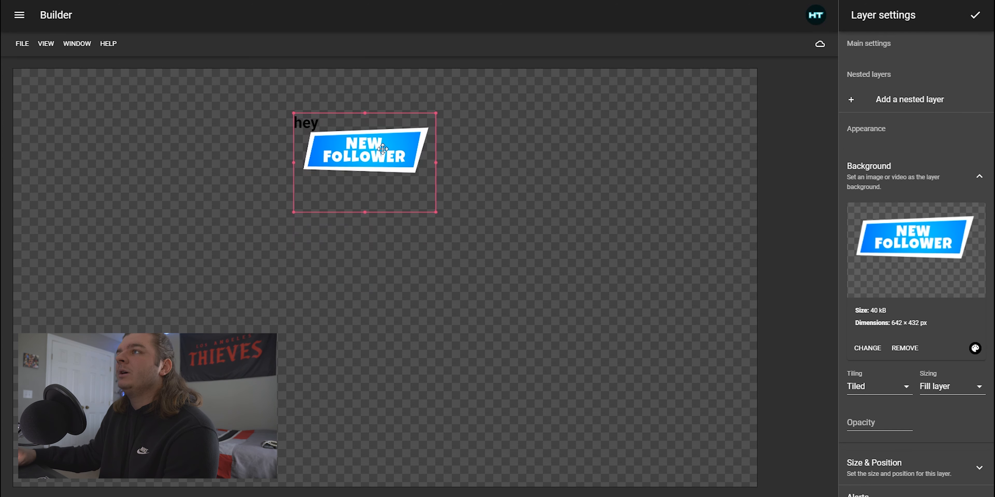
Set the background image sizing to Fit to layer
{"action": "scroll", "coordinate": [937, 400], "scroll_direction": "down", "scroll_amount": 3}
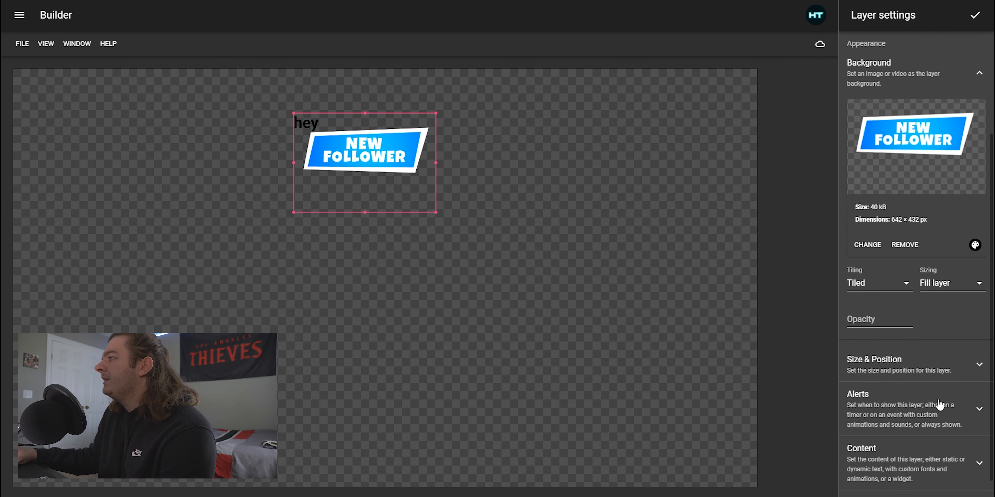
{"action": "left_click", "coordinate": [906, 285]}
{"action": "left_click", "coordinate": [950, 289]}
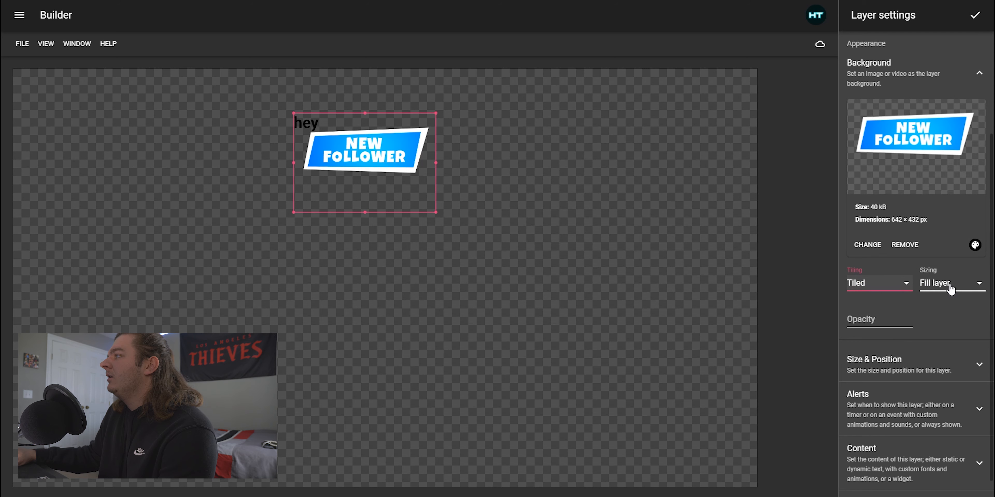
{"action": "left_click", "coordinate": [951, 288]}
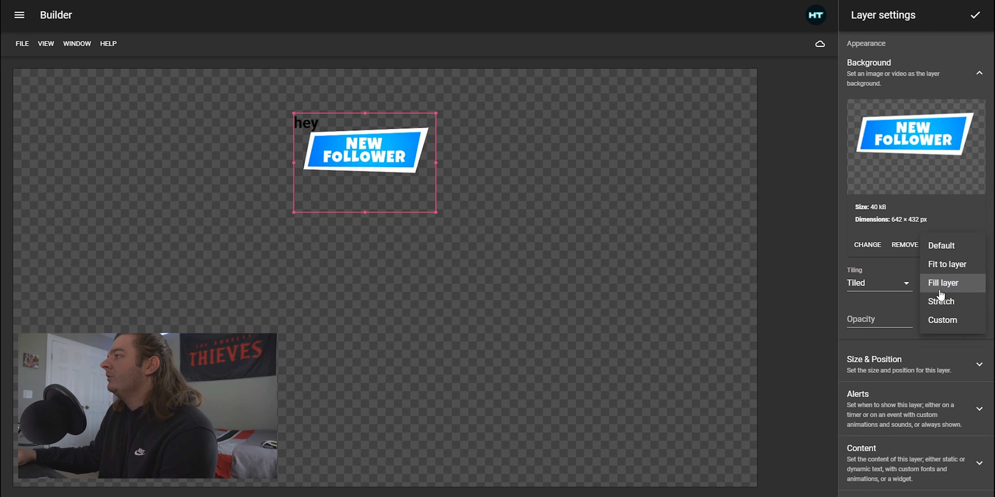
{"action": "left_click", "coordinate": [915, 268]}
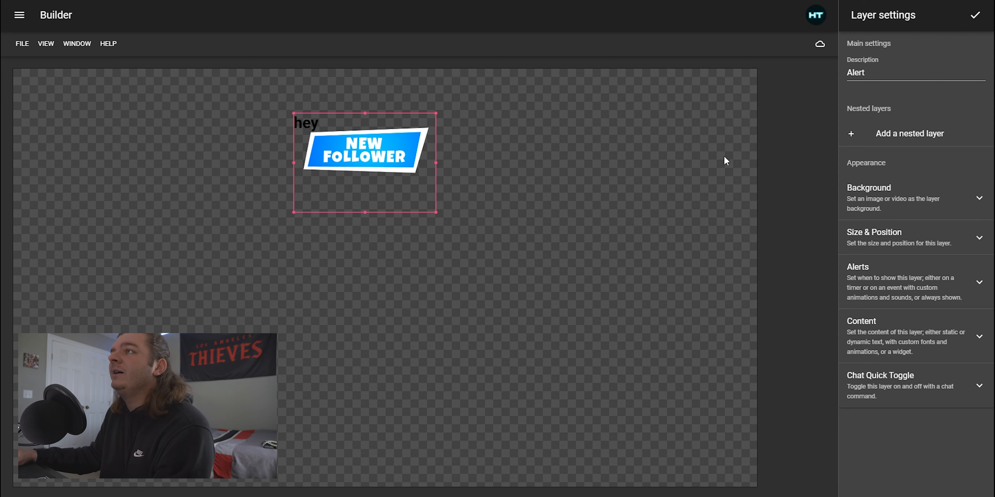
Align the hey text group horizontally to Center and vertically to Bottom within the layer
{"action": "left_click", "coordinate": [915, 340]}
{"action": "scroll", "coordinate": [915, 340], "scroll_direction": "down", "scroll_amount": 10}
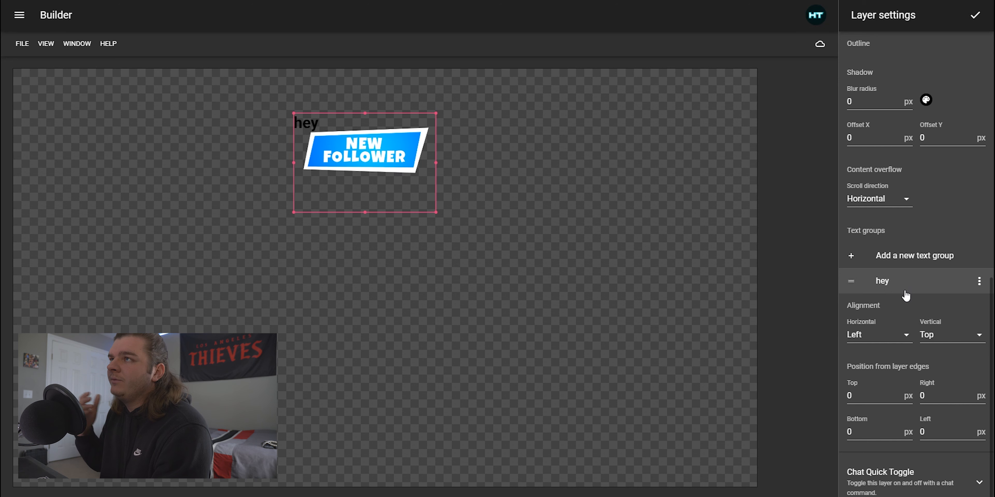
{"action": "left_click", "coordinate": [903, 334]}
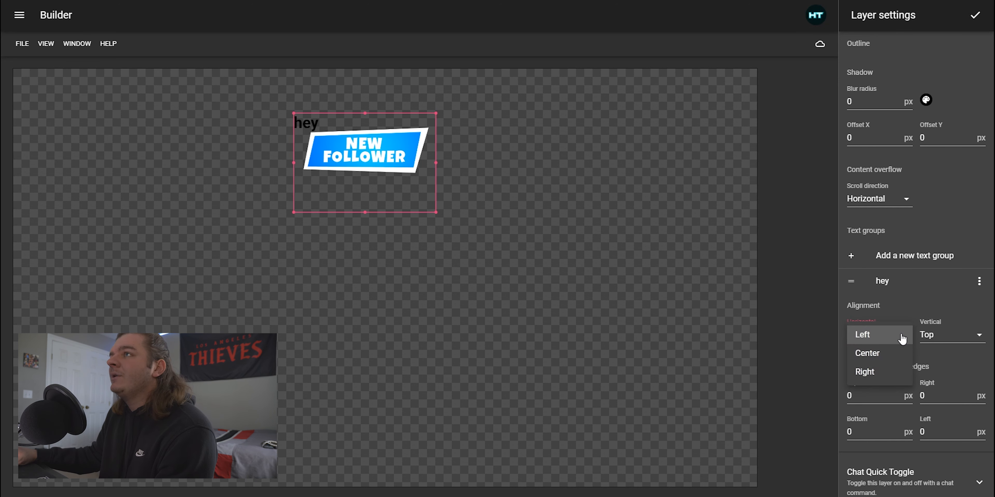
{"action": "left_click", "coordinate": [870, 353]}
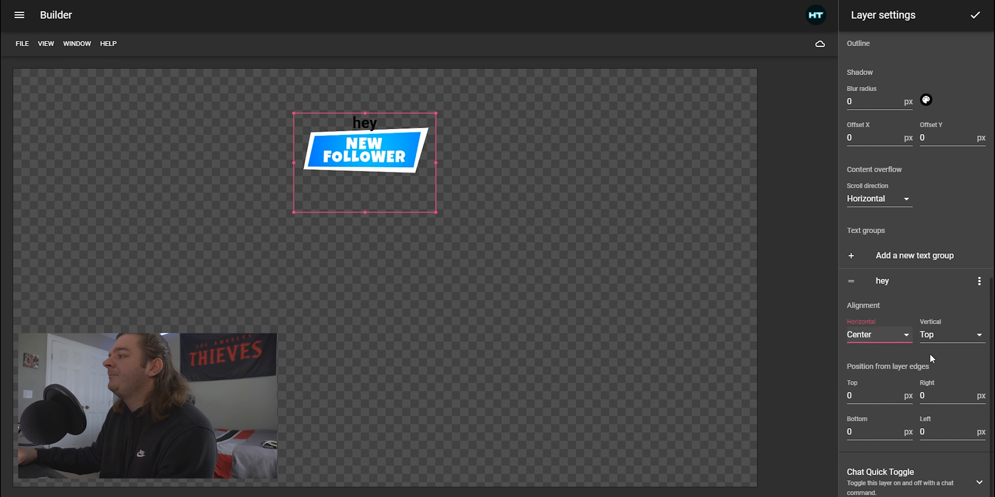
{"action": "left_click", "coordinate": [951, 339]}
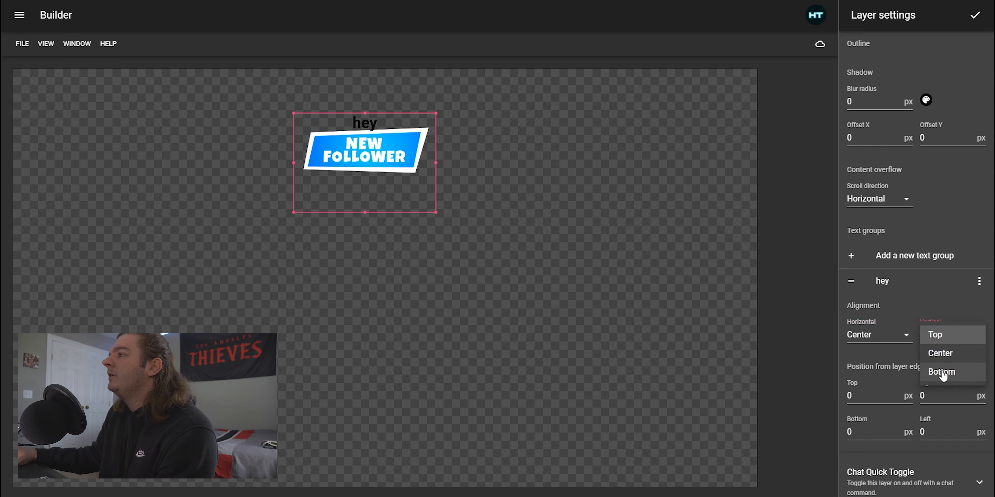
{"action": "left_click", "coordinate": [942, 373]}
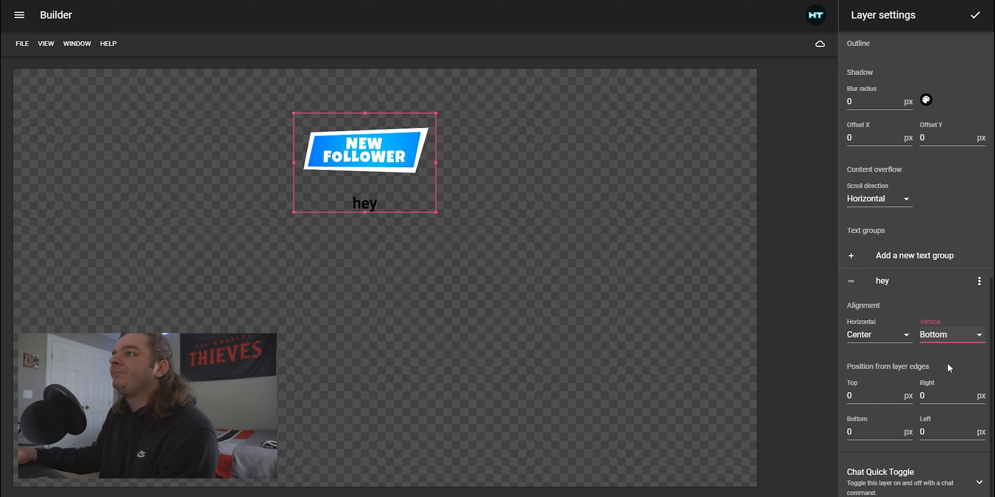
Keep the text group's bottom offset at 0 px and shorten the layer so the text sits just below the image
{"action": "mouse_move", "coordinate": [364, 212]}
{"action": "left_mouse_down"}
{"action": "mouse_move", "coordinate": [366, 190]}
{"action": "mouse_move", "coordinate": [367, 214]}
{"action": "left_mouse_up"}
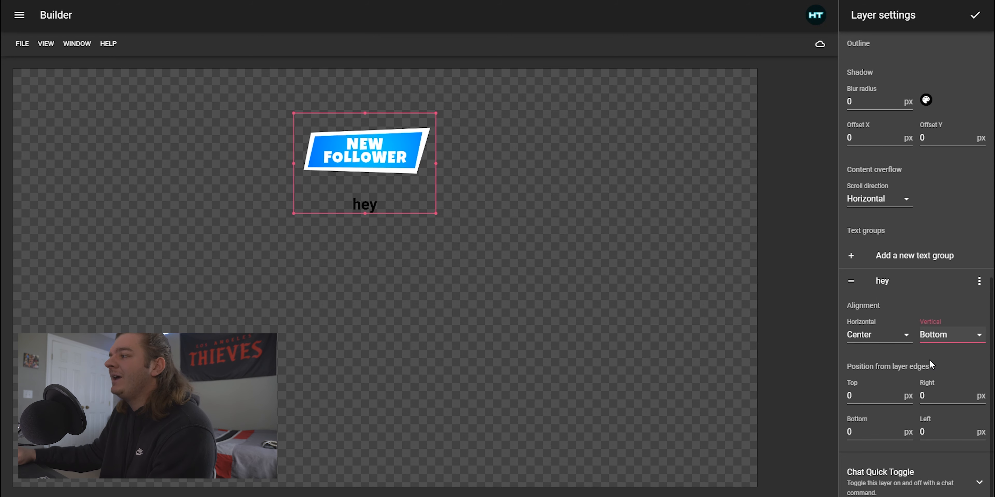
{"action": "left_click", "coordinate": [874, 431]}
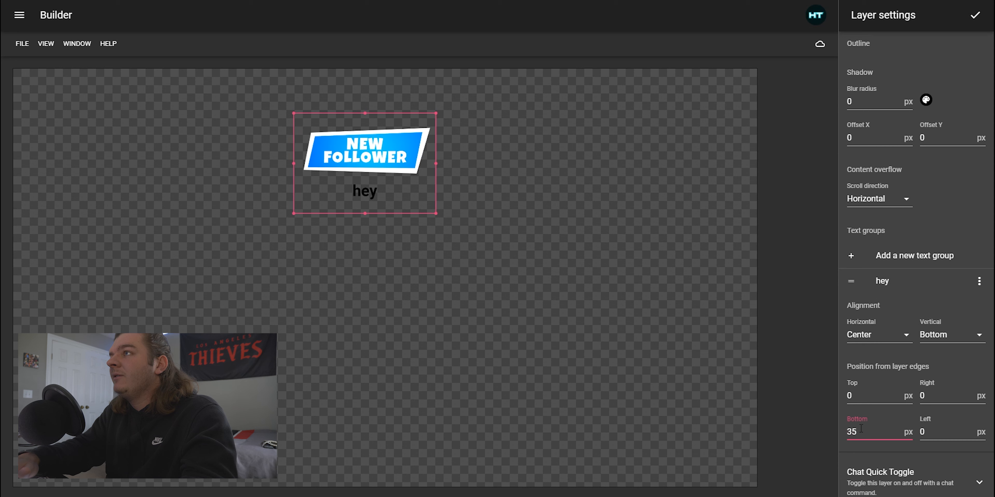
{"action": "left_click_drag", "start_coordinate": [861, 429], "coordinate": [833, 430]}
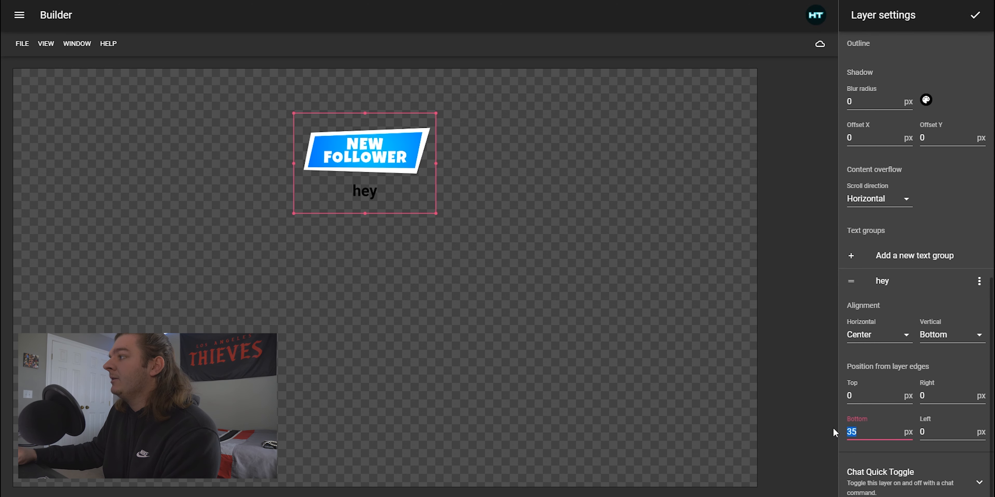
{"action": "key", "text": "BackSpace"}
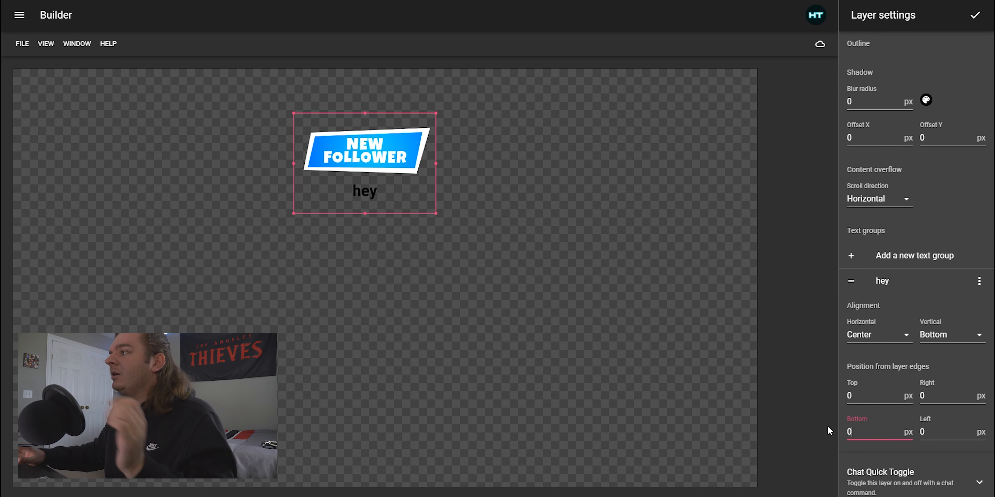
{"action": "type", "text": "0"}
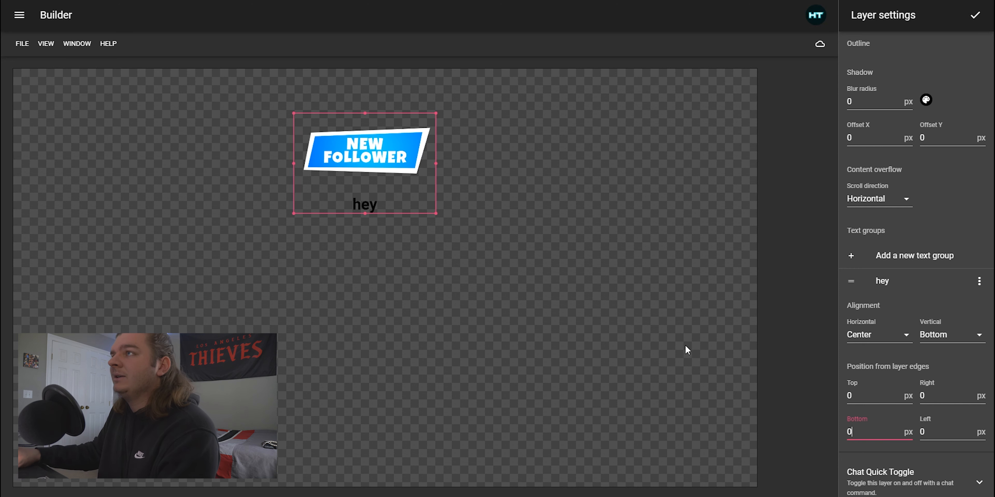
{"action": "left_click_drag", "start_coordinate": [366, 213], "coordinate": [363, 190]}
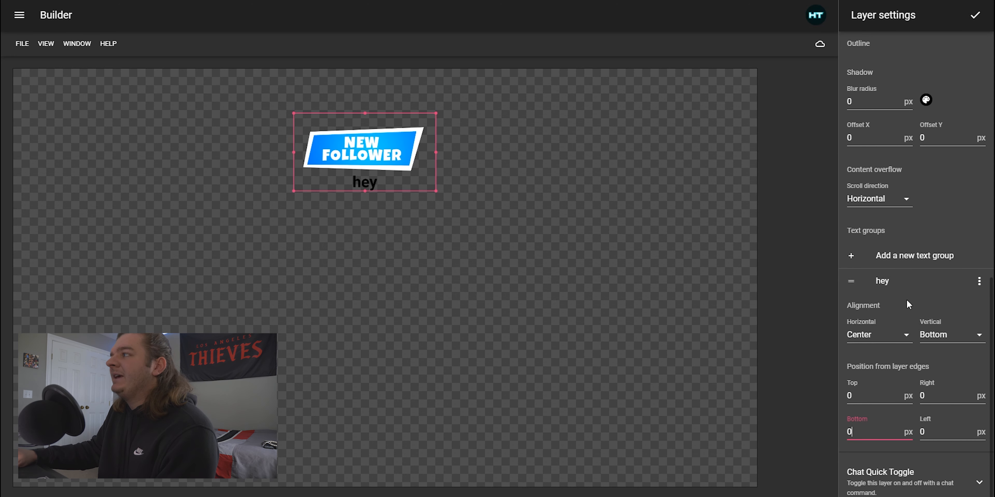
Replace the text group's content with the Follow Display Name dynamic item
{"action": "left_click", "coordinate": [889, 283]}
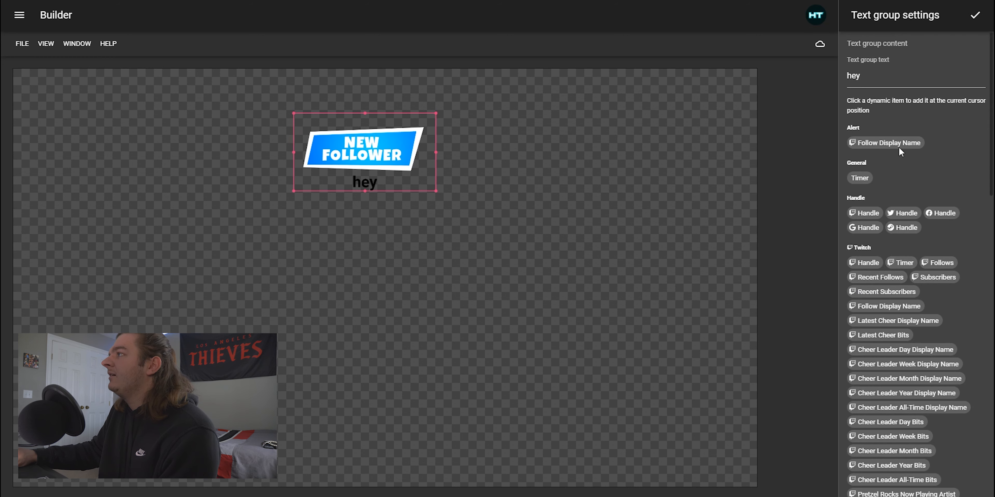
{"action": "left_click", "coordinate": [876, 76]}
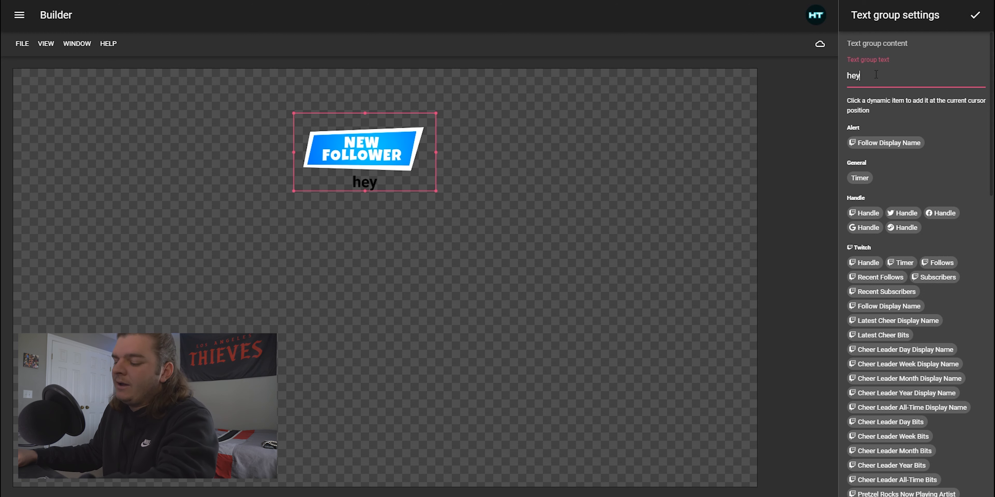
{"action": "key", "text": "BackSpace"}
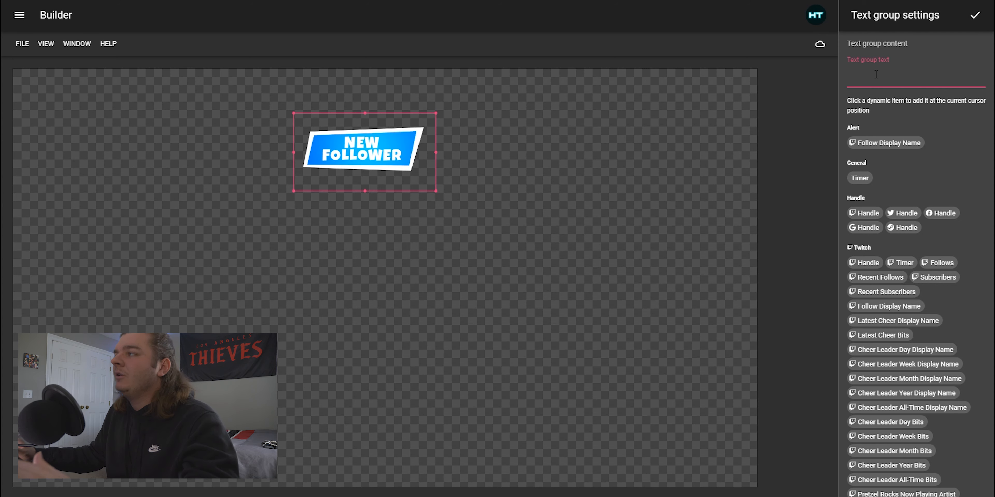
{"action": "left_click", "coordinate": [873, 148]}
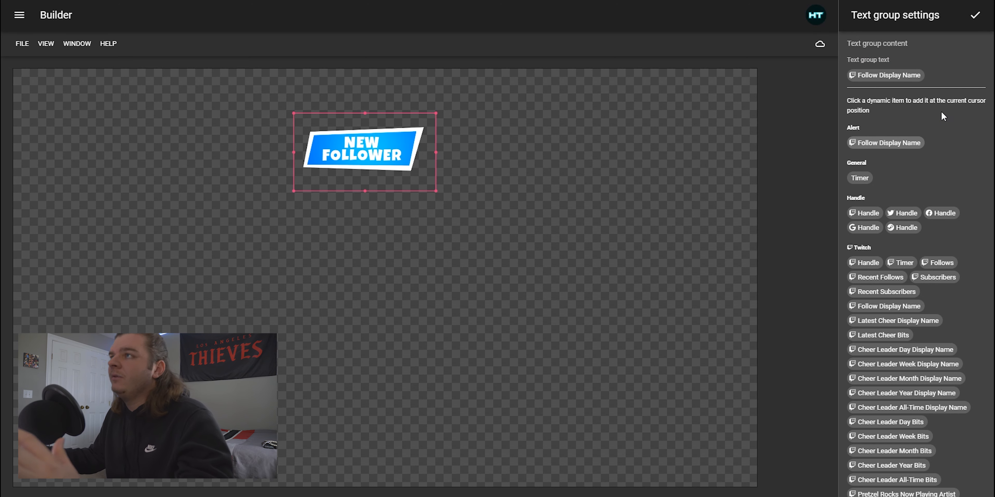
{"action": "left_click", "coordinate": [949, 70]}
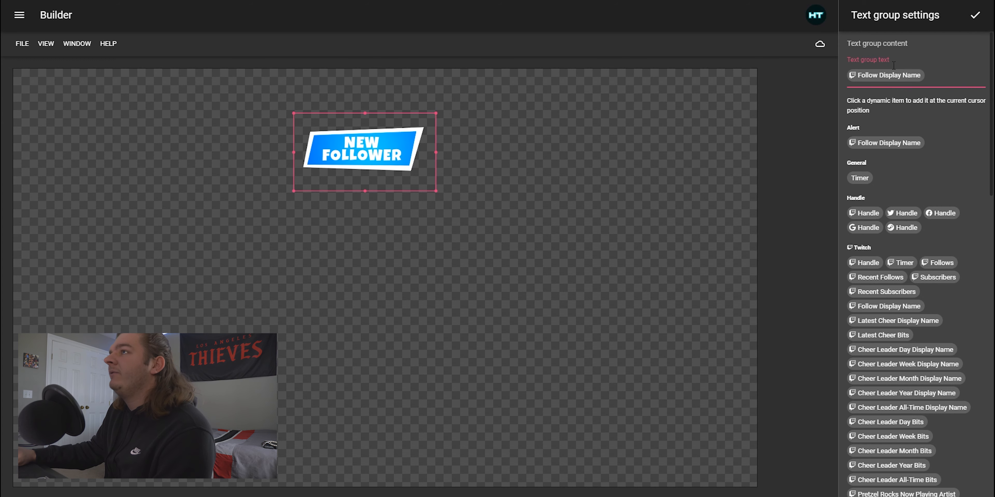
{"action": "left_click", "coordinate": [975, 18]}
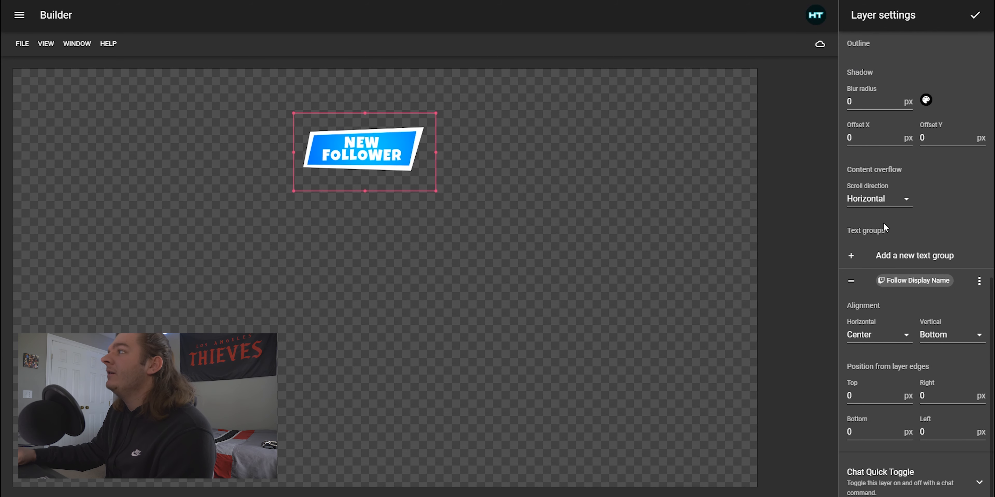
Set the layer's font colour to white and close the layer settings
{"action": "scroll", "coordinate": [955, 231], "scroll_direction": "up", "scroll_amount": 10}
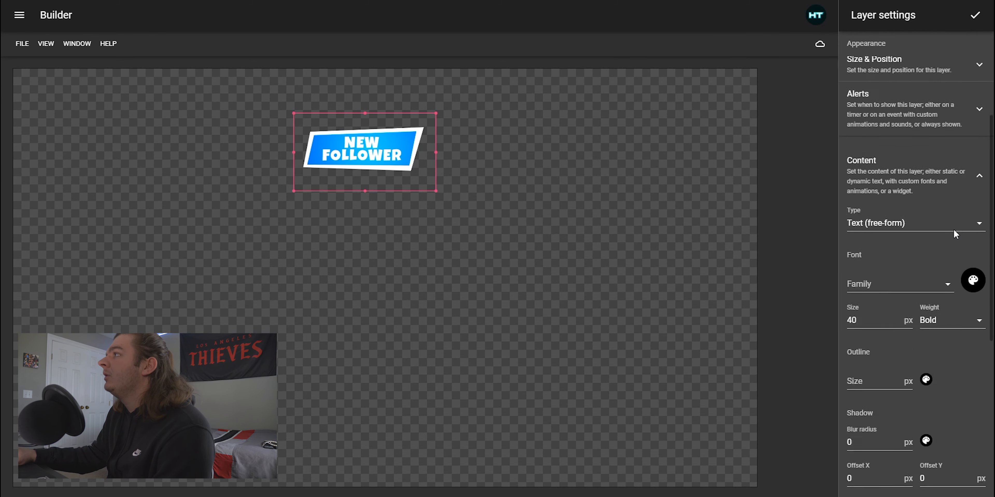
{"action": "scroll", "coordinate": [954, 234], "scroll_direction": "down", "scroll_amount": 5}
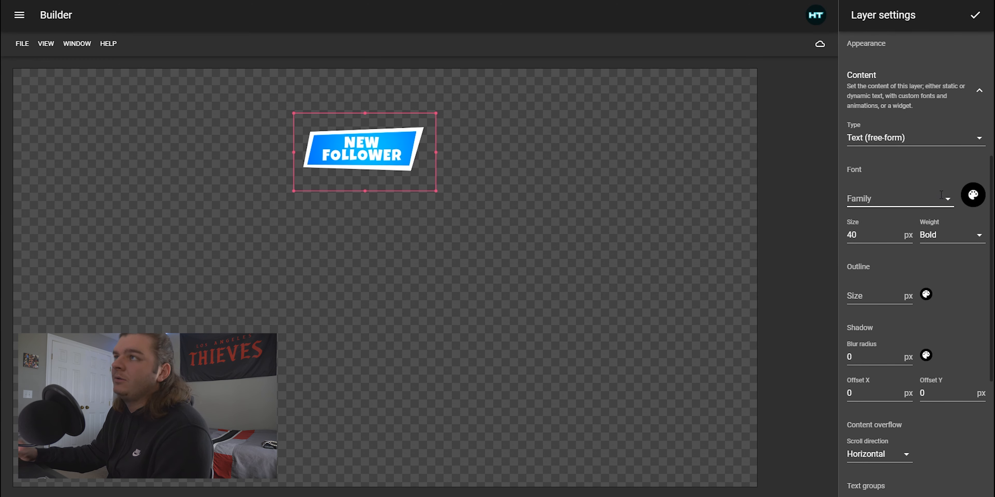
{"action": "left_click", "coordinate": [975, 201]}
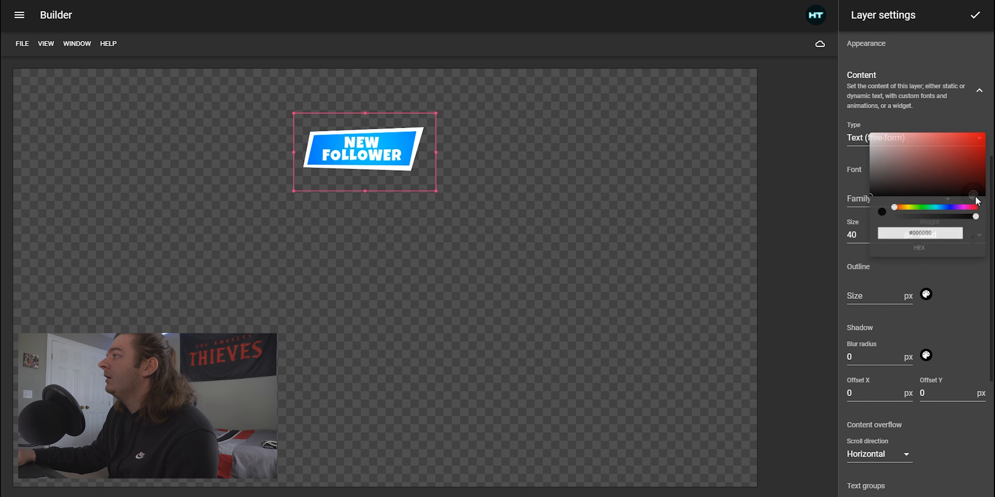
{"action": "left_click_drag", "start_coordinate": [884, 166], "coordinate": [867, 128]}
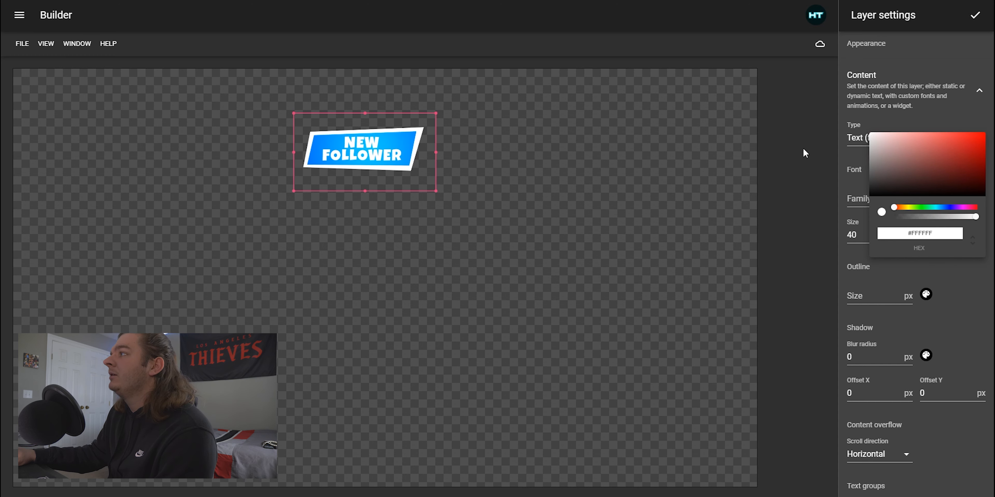
{"action": "left_click", "coordinate": [938, 207]}
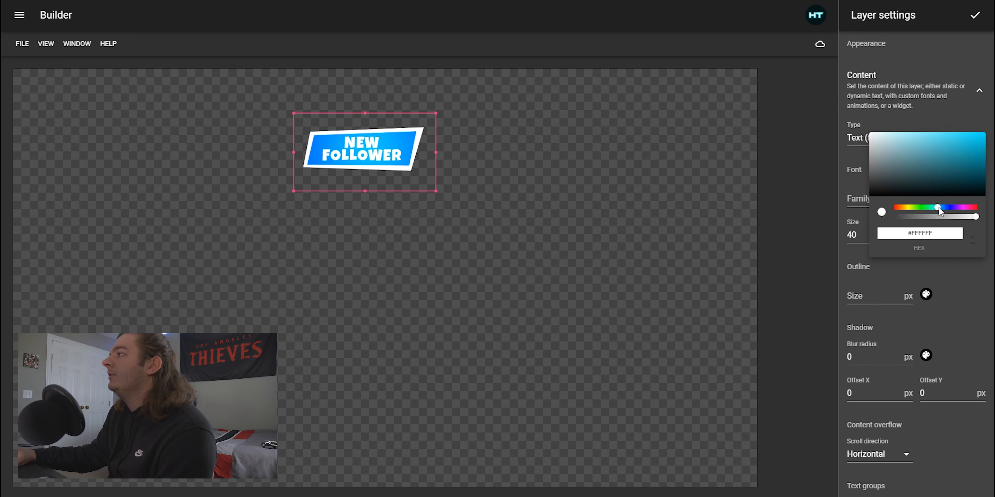
{"action": "left_click_drag", "start_coordinate": [960, 158], "coordinate": [861, 139]}
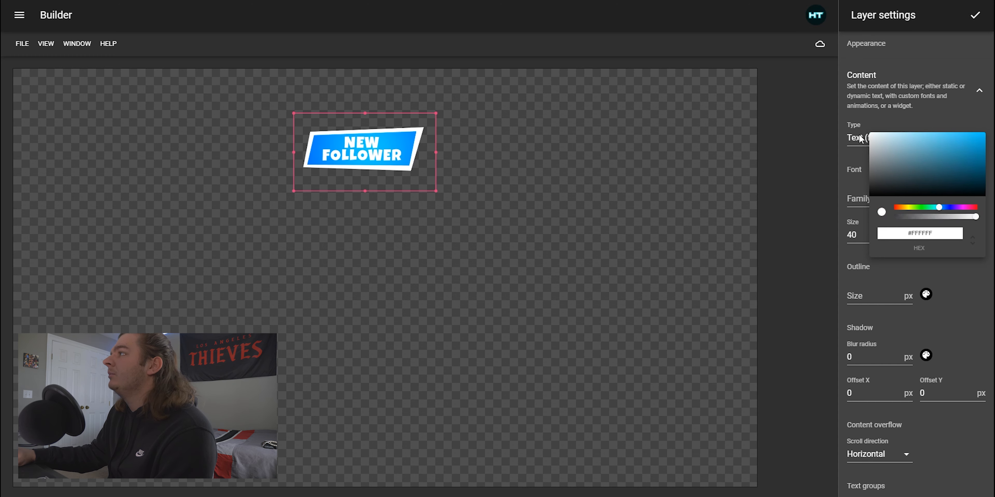
{"action": "left_click", "coordinate": [843, 216]}
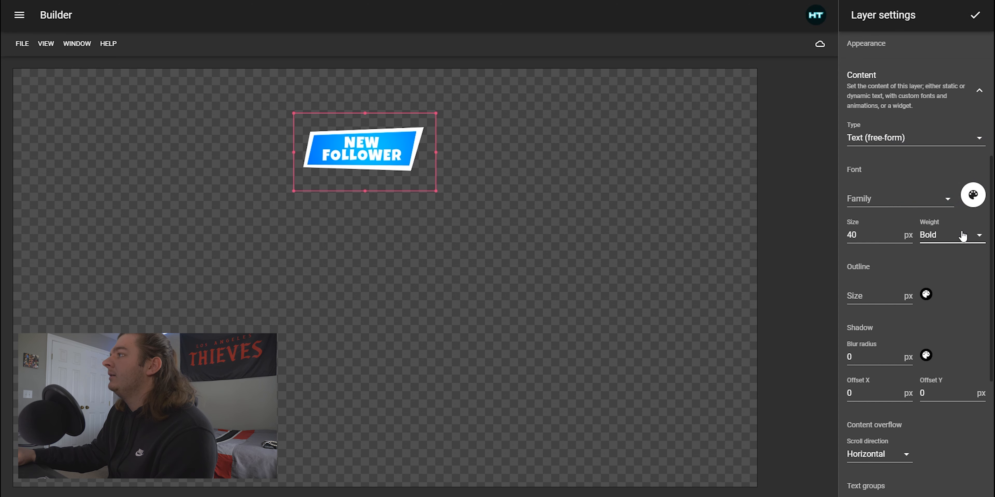
{"action": "scroll", "coordinate": [963, 235], "scroll_direction": "up", "scroll_amount": 4}
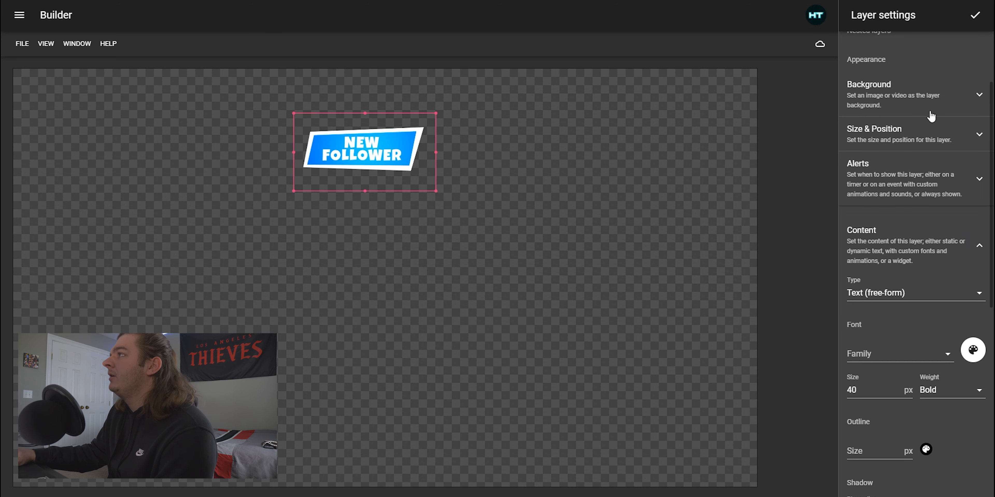
{"action": "scroll", "coordinate": [935, 114], "scroll_direction": "up", "scroll_amount": 3}
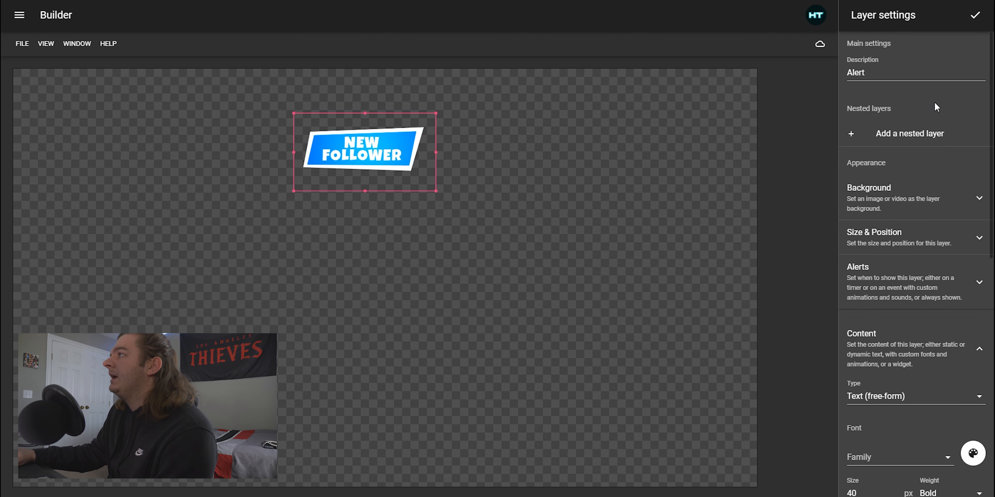
{"action": "left_click", "coordinate": [977, 17]}
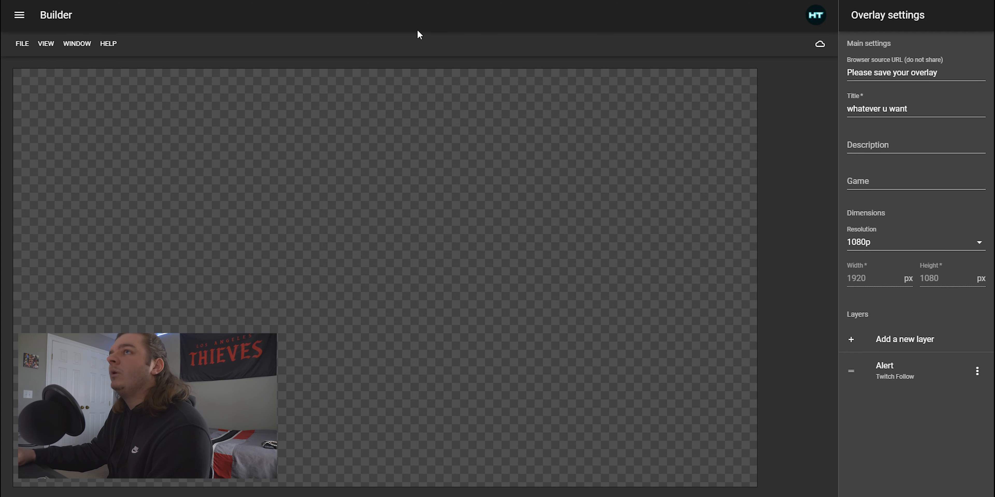
In the Stream preview, dispatch a Twitch Follow test event with display name peepeepoopoo, then close the preview
{"action": "left_click", "coordinate": [82, 43]}
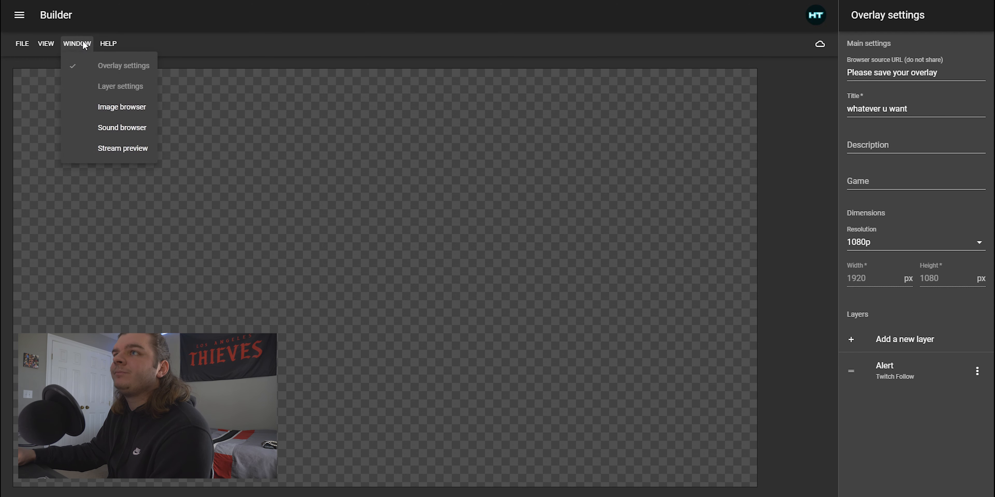
{"action": "left_click", "coordinate": [115, 151]}
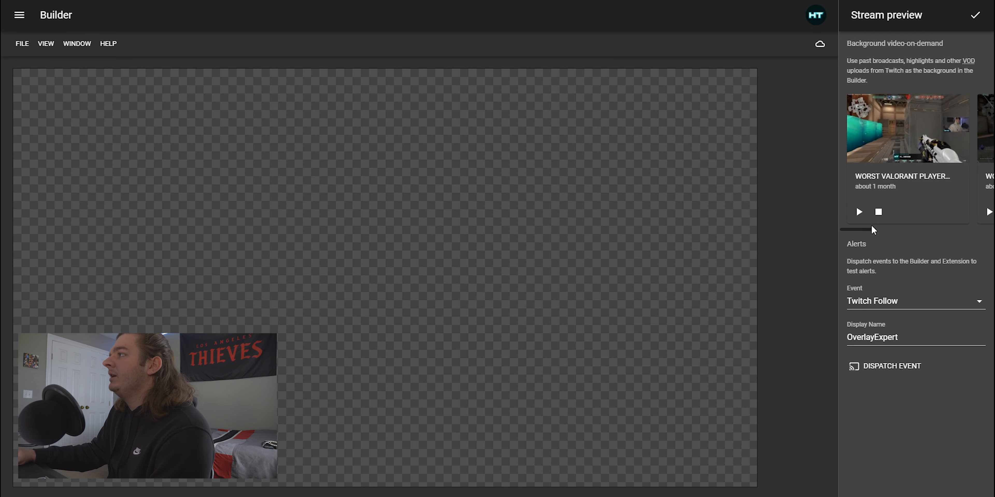
{"action": "mouse_move", "coordinate": [872, 230]}
{"action": "left_mouse_down"}
{"action": "mouse_move", "coordinate": [923, 231]}
{"action": "mouse_move", "coordinate": [863, 229]}
{"action": "left_mouse_up"}
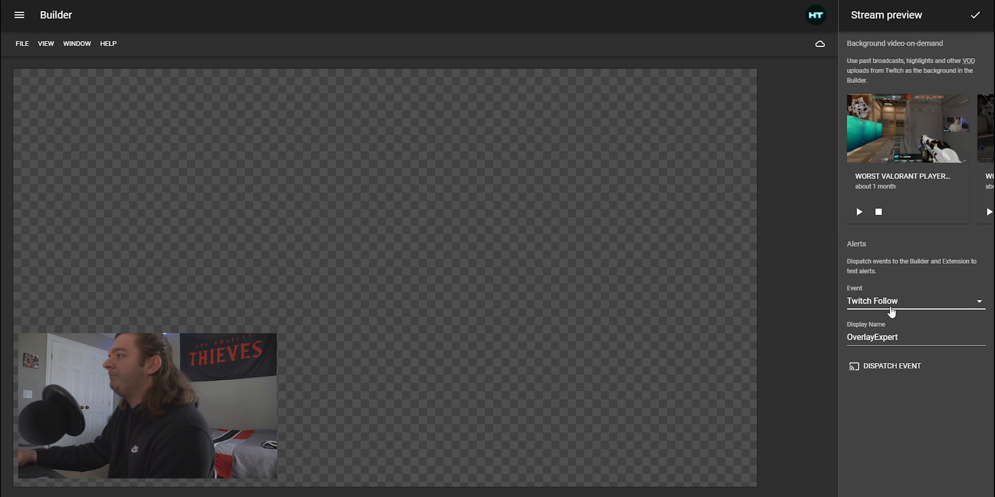
{"action": "left_click", "coordinate": [900, 338]}
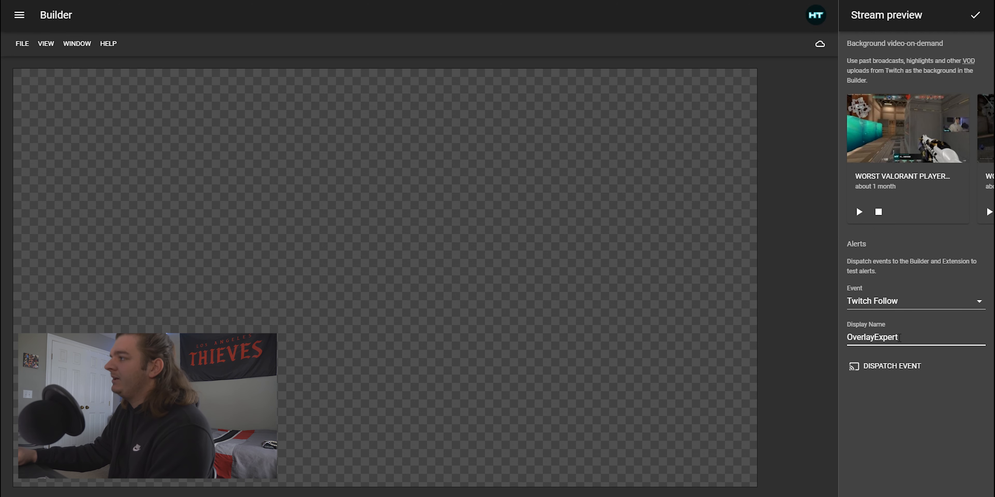
{"action": "left_click_drag", "start_coordinate": [895, 337], "coordinate": [781, 335]}
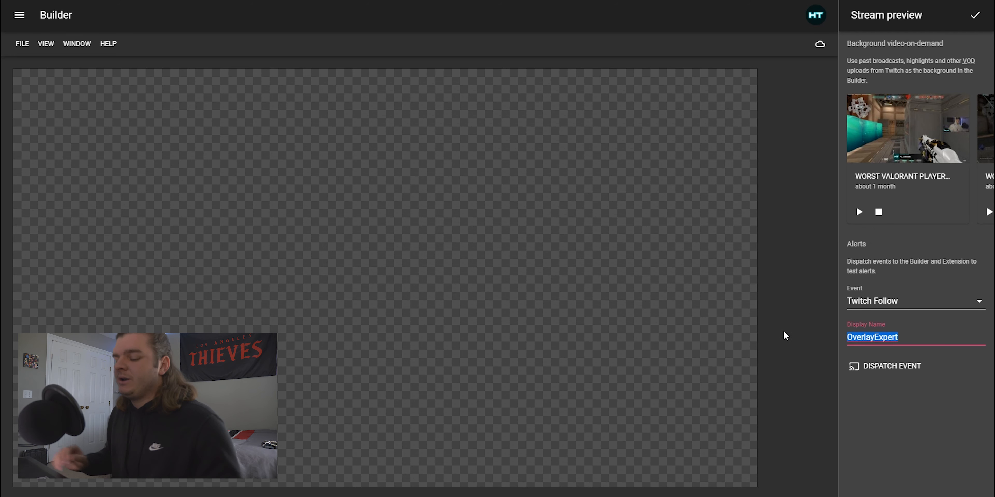
{"action": "type", "text": "peepeepo"}
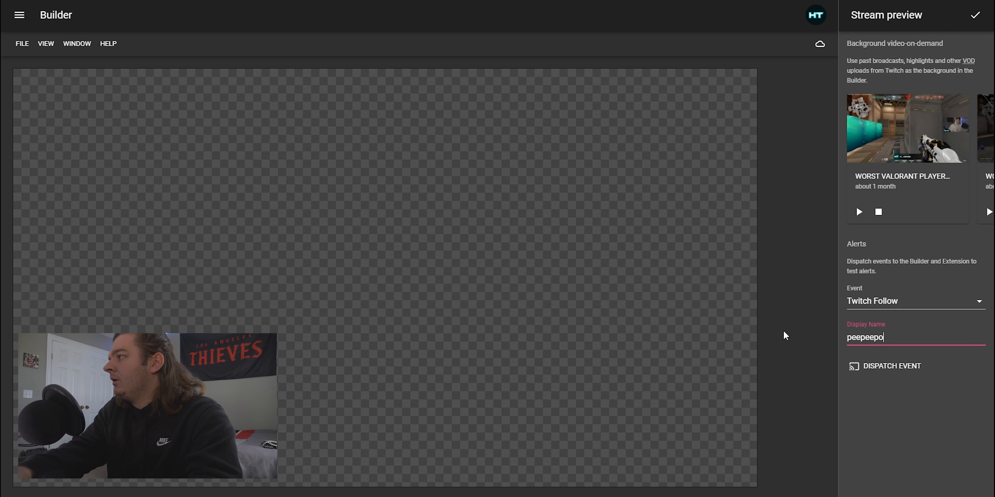
{"action": "type", "text": "opoo"}
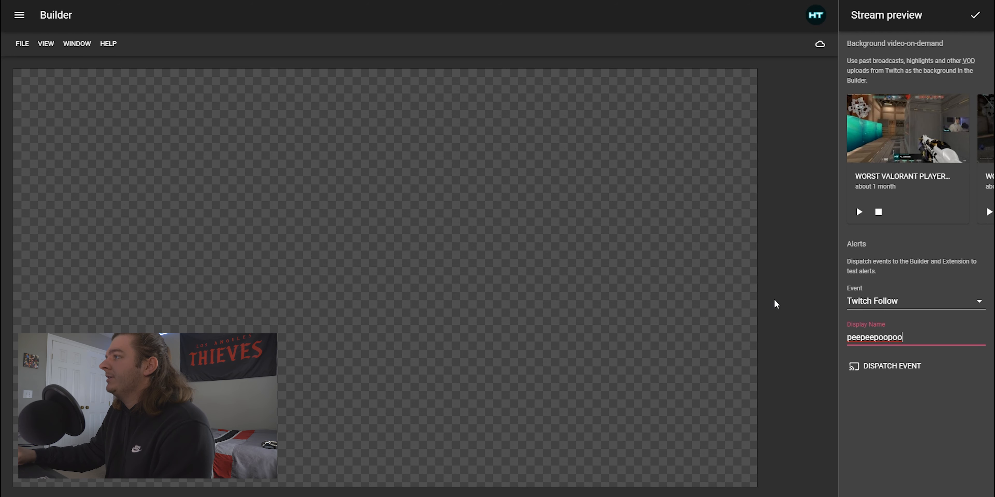
{"action": "left_click", "coordinate": [897, 361]}
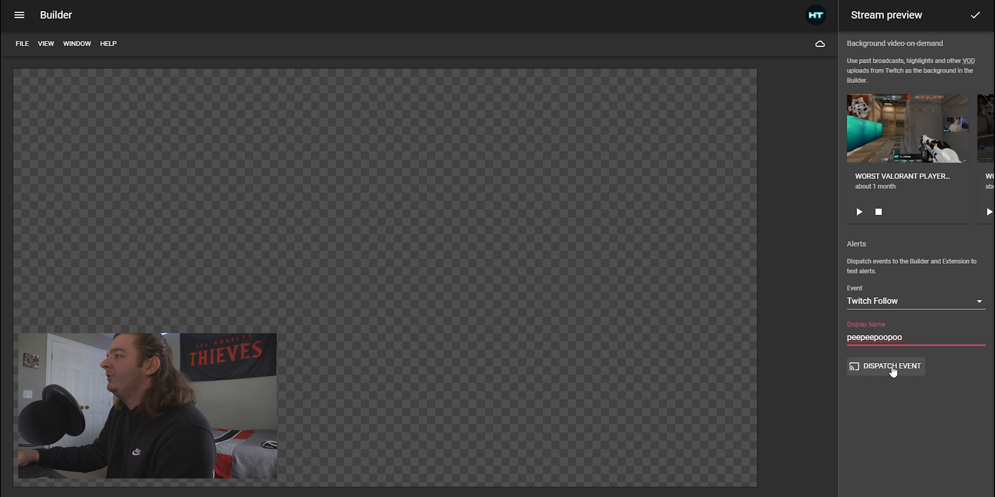
{"action": "left_click", "coordinate": [892, 369]}
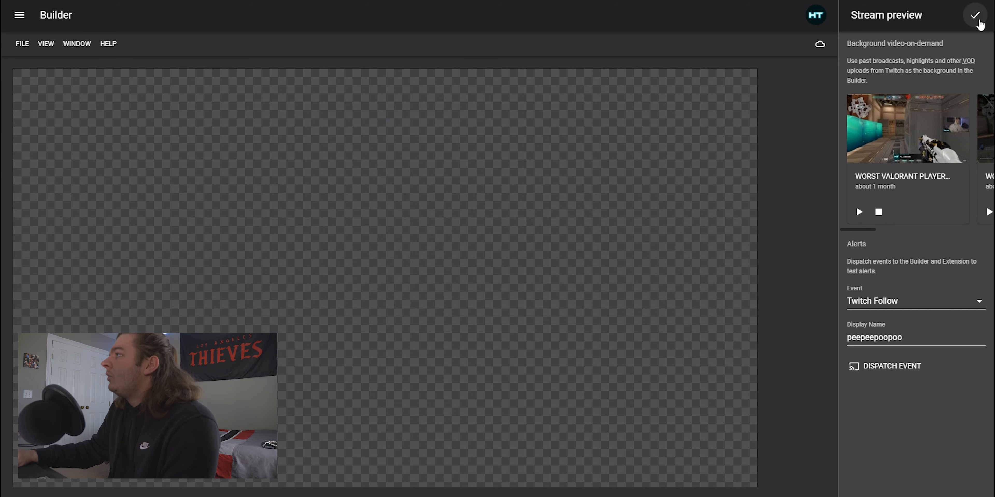
{"action": "left_click", "coordinate": [976, 16]}
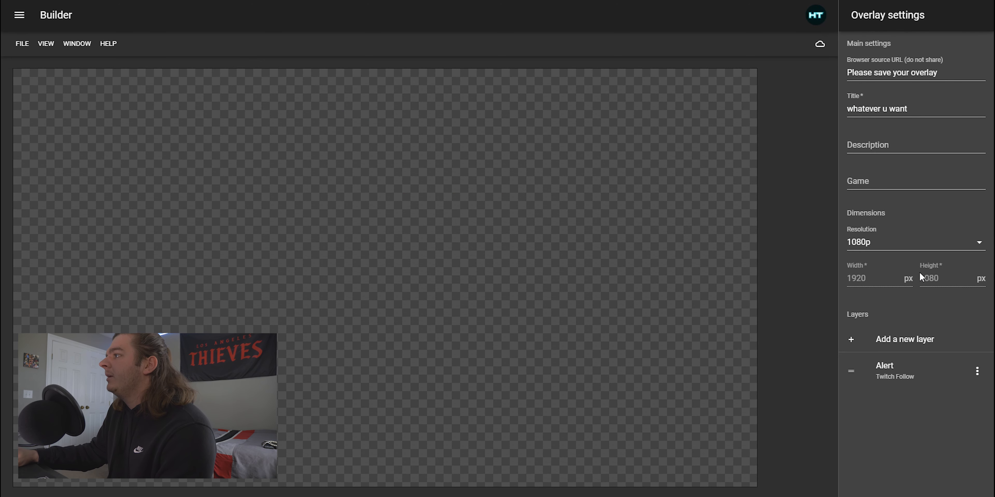
Open the Alert layer to view the simulated follower alert, then close it
{"action": "left_click", "coordinate": [895, 376]}
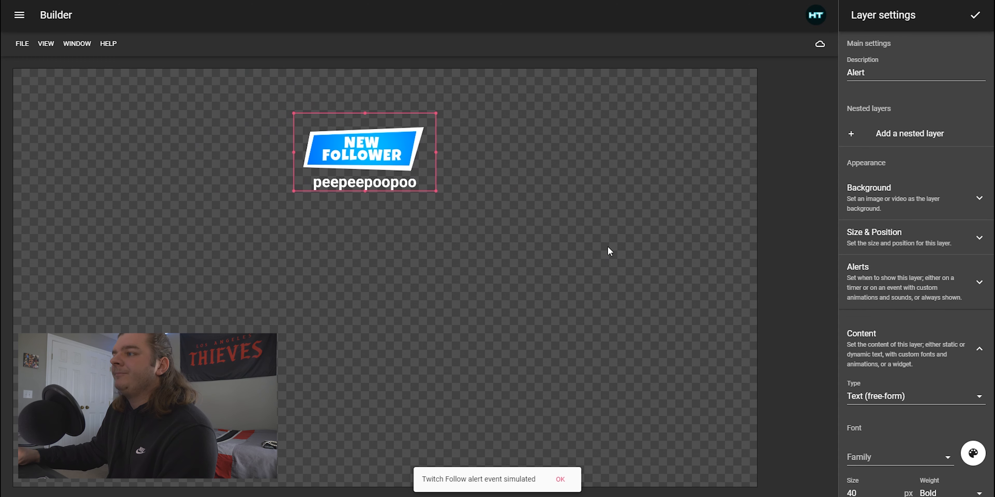
{"action": "left_click", "coordinate": [559, 480]}
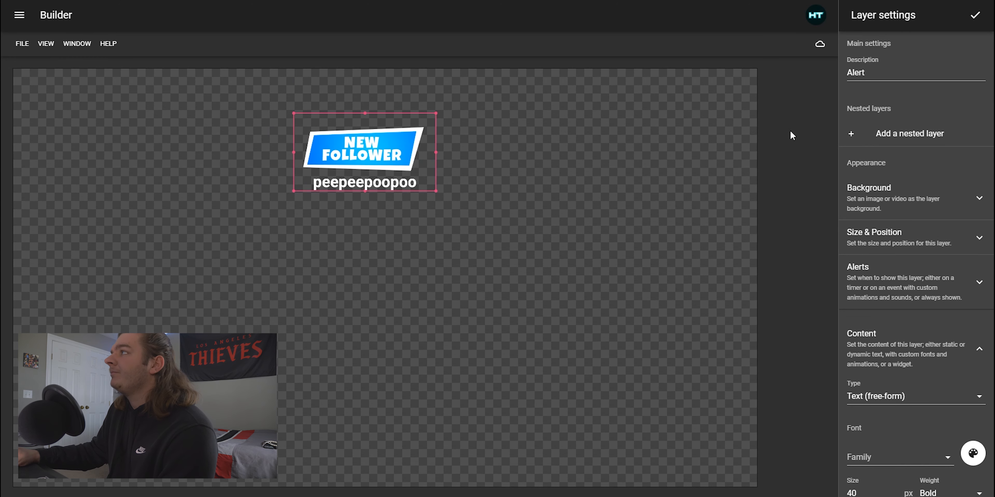
{"action": "left_click", "coordinate": [976, 14]}
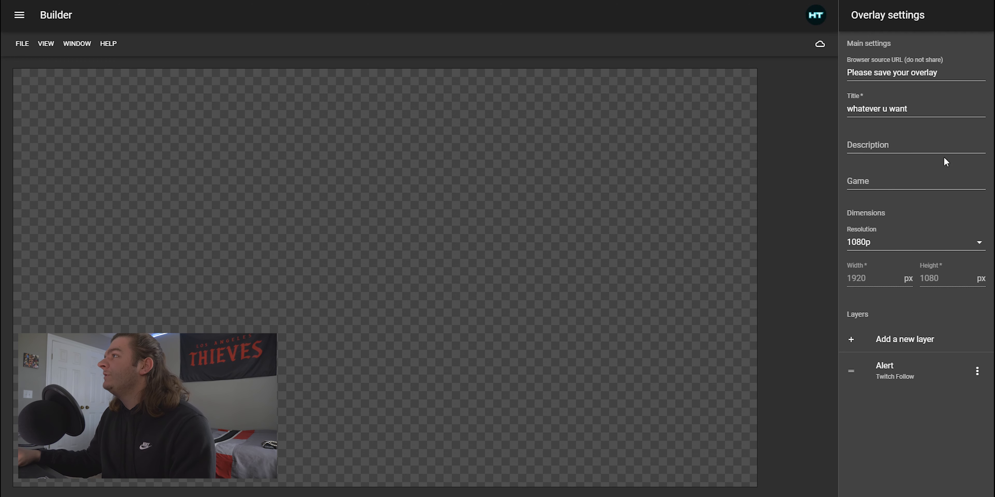
Add a new layer and set its description to brb
{"action": "left_click", "coordinate": [906, 344]}
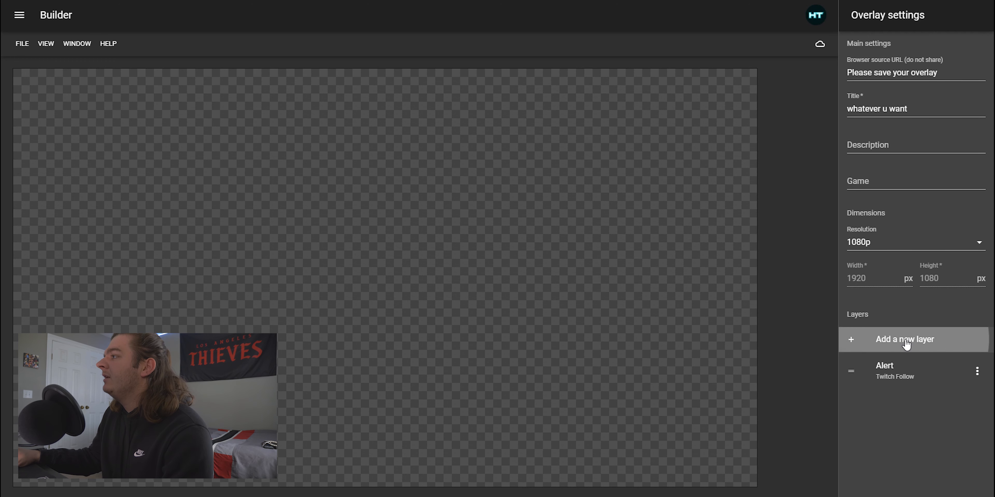
{"action": "left_click_drag", "start_coordinate": [900, 71], "coordinate": [844, 71]}
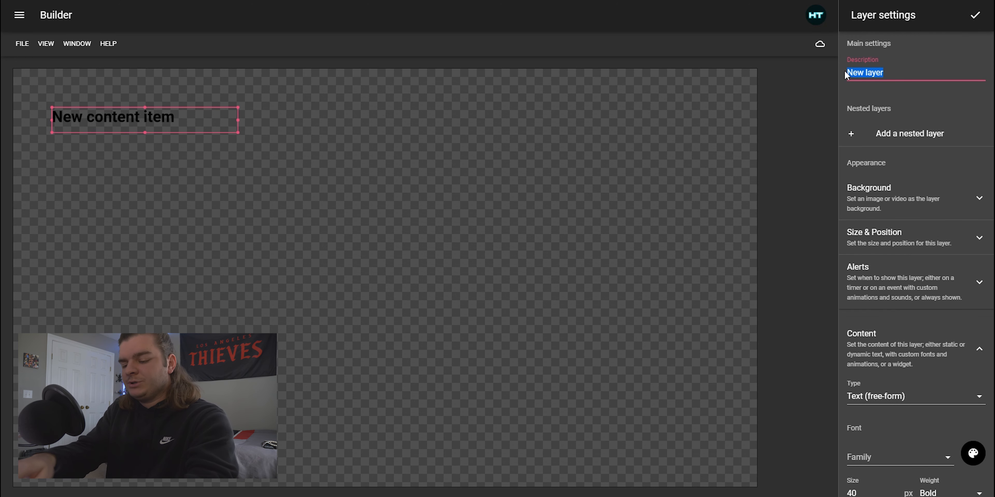
{"action": "type", "text": "brb"}
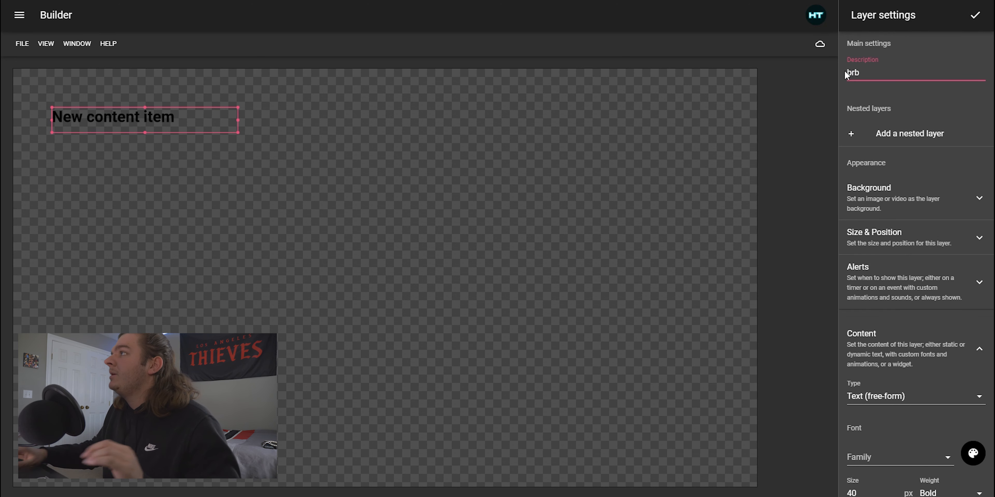
{"action": "left_click", "coordinate": [881, 92]}
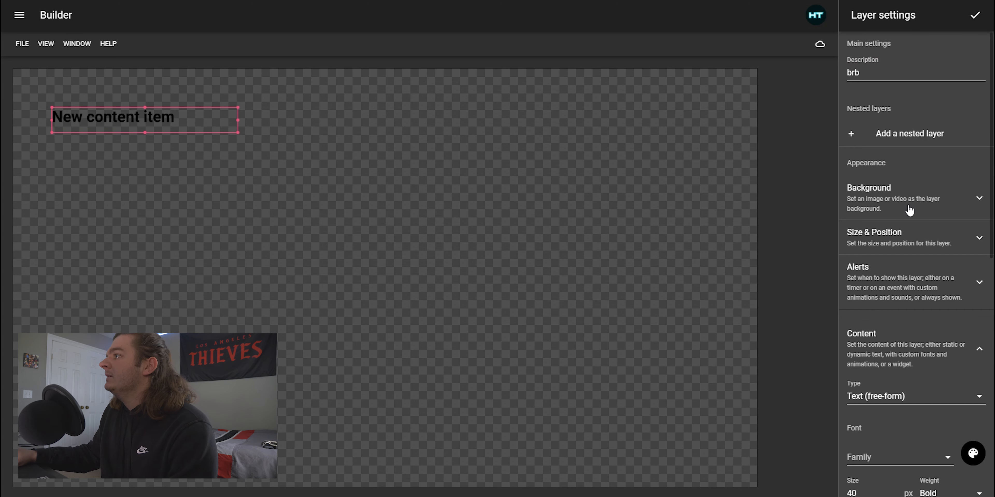
Open the brb layer's content text group and clear its default text
{"action": "scroll", "coordinate": [910, 210], "scroll_direction": "down", "scroll_amount": 3}
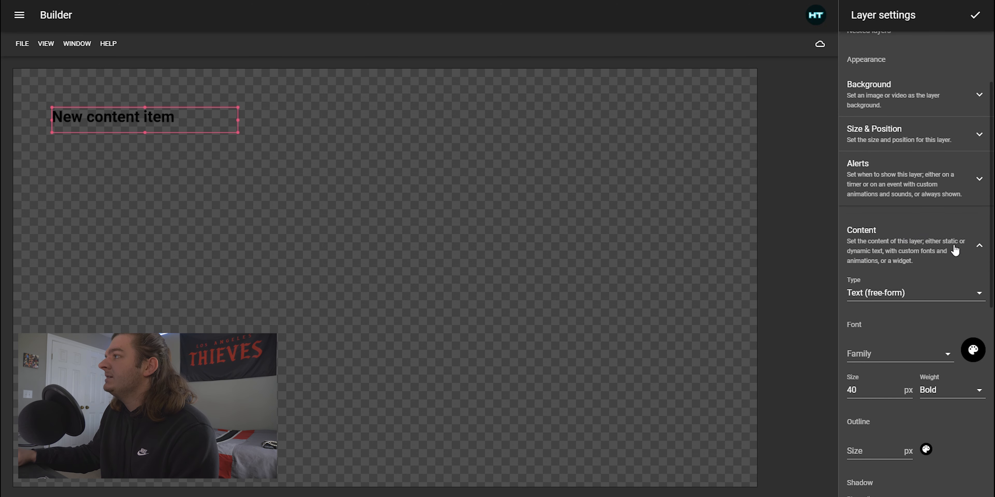
{"action": "left_click", "coordinate": [955, 250]}
{"action": "left_click", "coordinate": [906, 332]}
{"action": "scroll", "coordinate": [908, 330], "scroll_direction": "down", "scroll_amount": 10}
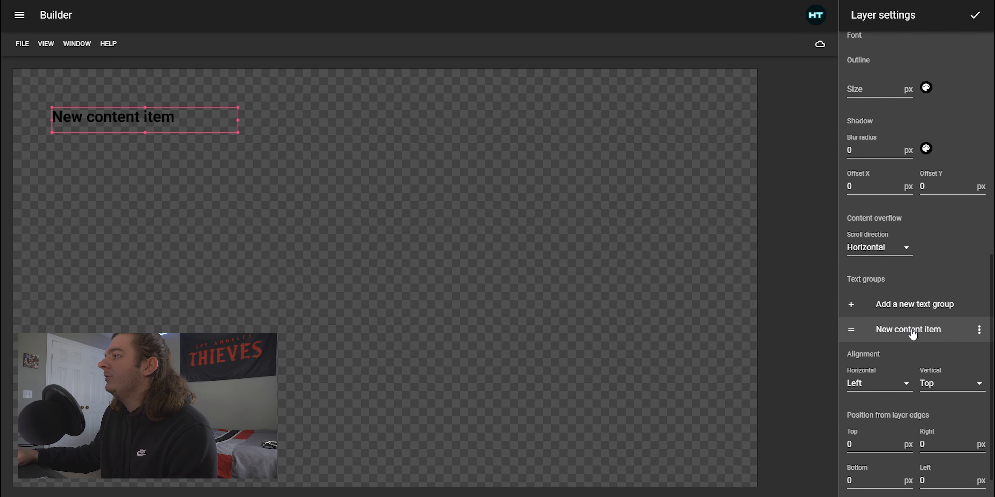
{"action": "scroll", "coordinate": [912, 334], "scroll_direction": "down", "scroll_amount": 1}
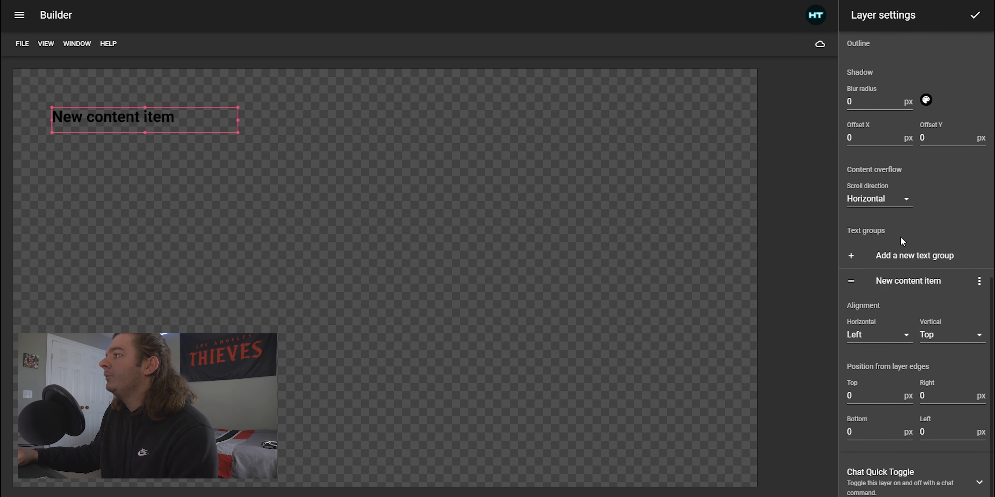
{"action": "left_click", "coordinate": [910, 283]}
{"action": "left_click_drag", "start_coordinate": [921, 74], "coordinate": [814, 77]}
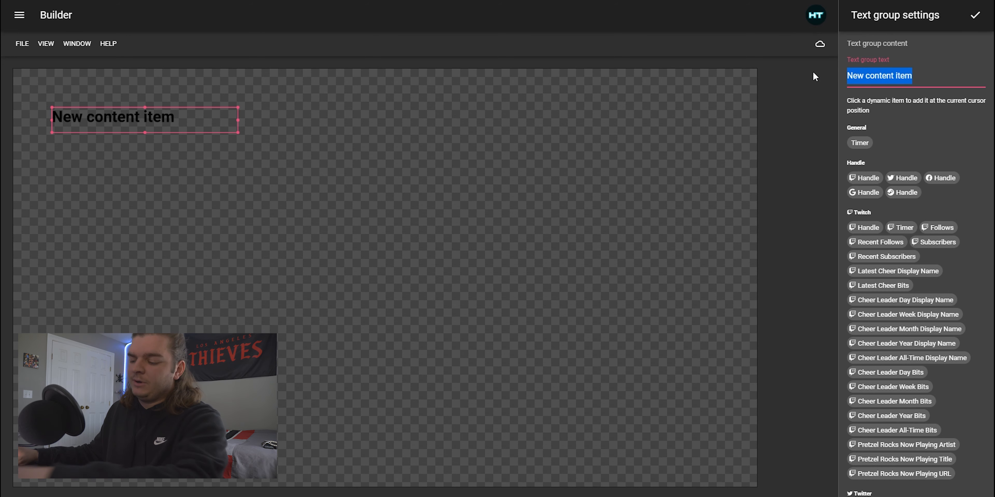
{"action": "key", "text": "BackSpace"}
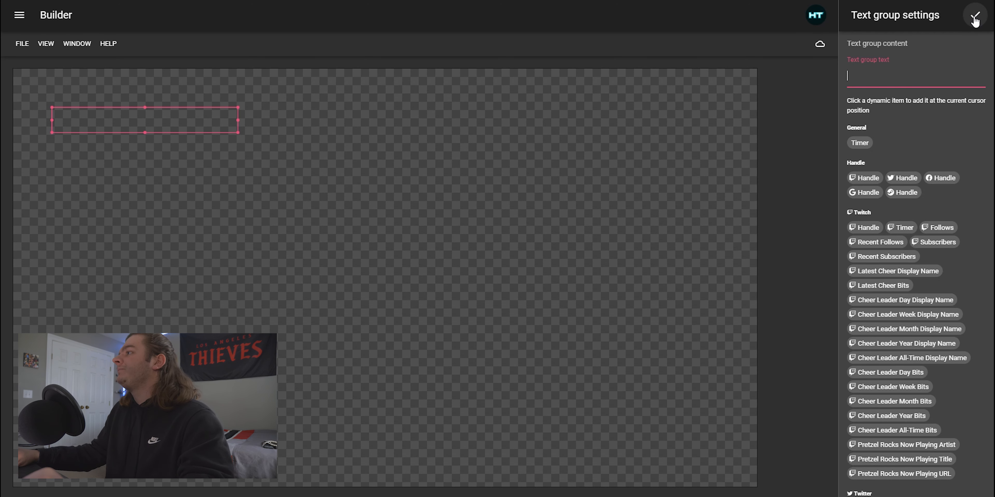
Try inserting the Recent Subscribers dynamic item into the text group, then delete it
{"action": "scroll", "coordinate": [889, 234], "scroll_direction": "down", "scroll_amount": 1}
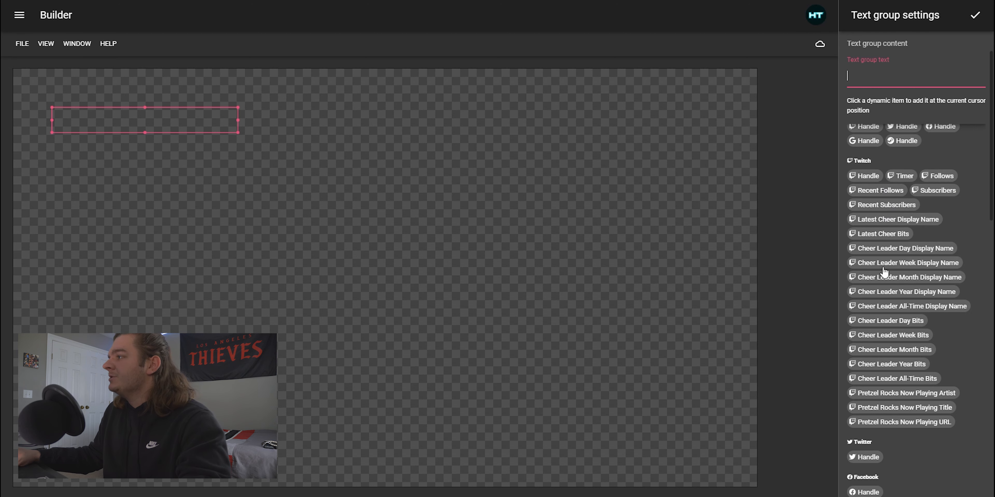
{"action": "left_click", "coordinate": [884, 205]}
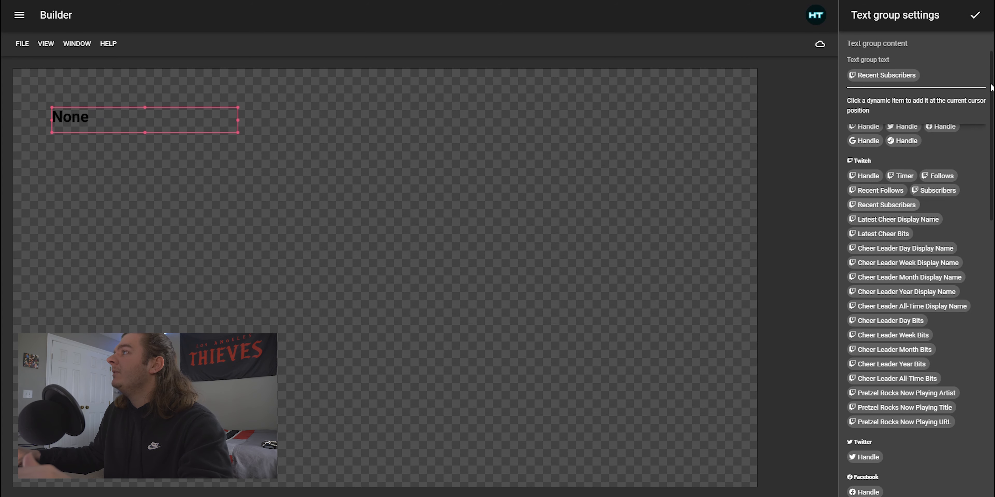
{"action": "left_click", "coordinate": [948, 72]}
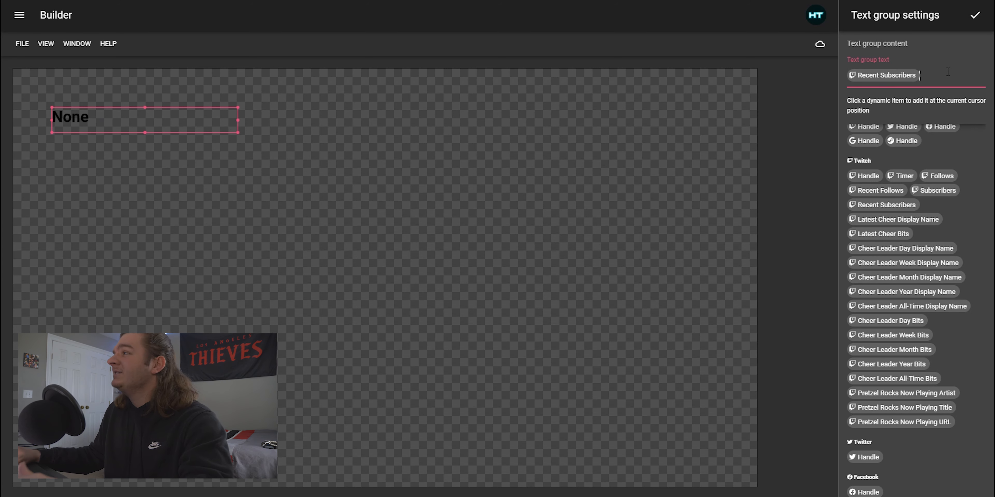
{"action": "key", "text": "BackSpace"}
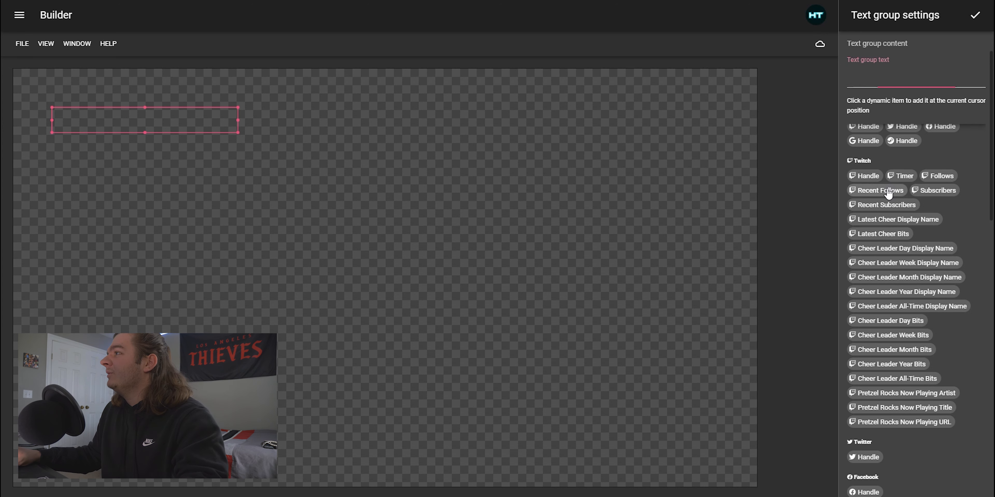
Insert the Recent Follows dynamic item and widen the layer box to about 270 px to preview it
{"action": "left_click", "coordinate": [881, 189]}
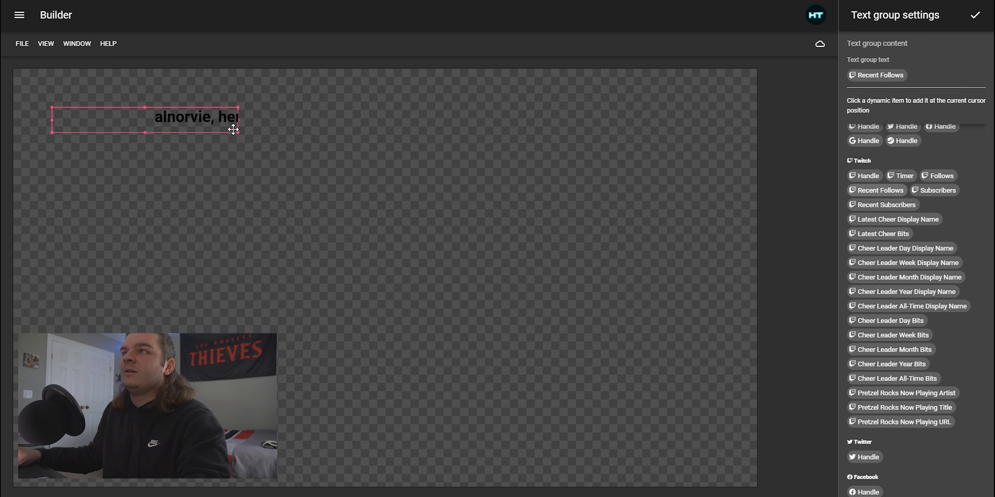
{"action": "left_click_drag", "start_coordinate": [238, 121], "coordinate": [314, 120]}
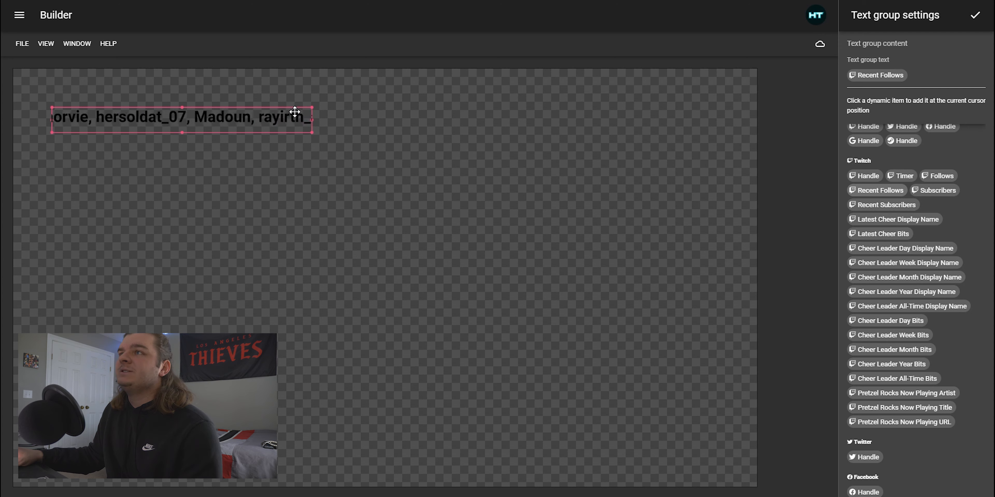
Remove the Recent Follows item from the text group and close the text group settings
{"action": "left_click", "coordinate": [954, 70]}
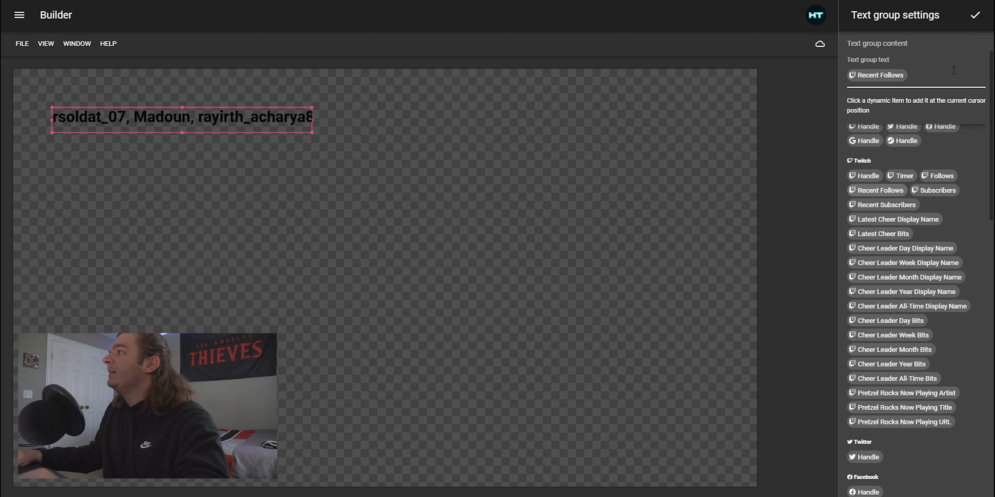
{"action": "key", "text": "BackSpace"}
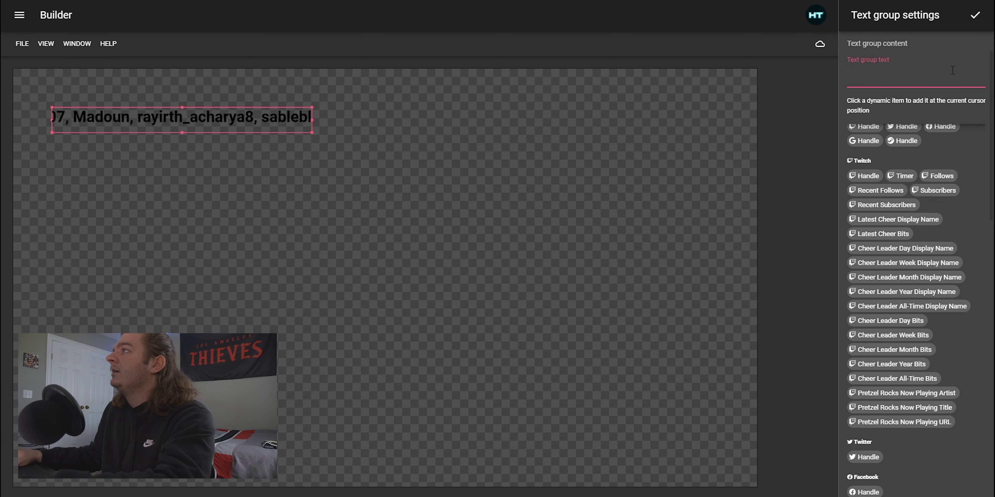
{"action": "left_click", "coordinate": [974, 15]}
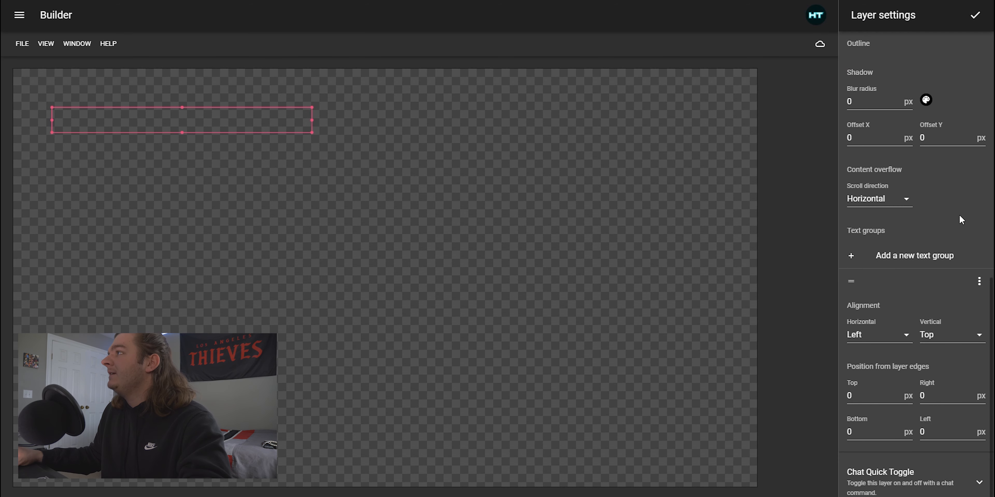
Upload brb.png and set it as the brb layer's background image
{"action": "scroll", "coordinate": [958, 214], "scroll_direction": "up", "scroll_amount": 5}
{"action": "scroll", "coordinate": [910, 213], "scroll_direction": "up", "scroll_amount": 5}
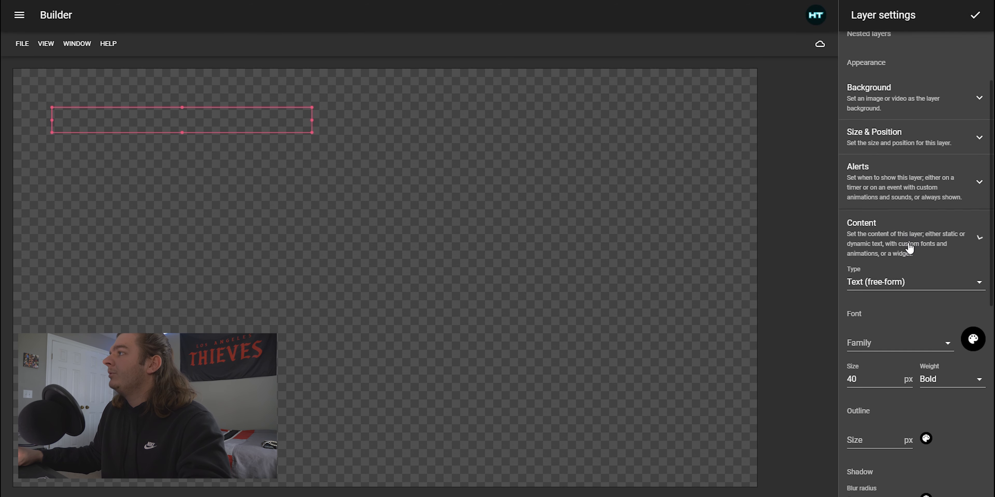
{"action": "left_click", "coordinate": [910, 247]}
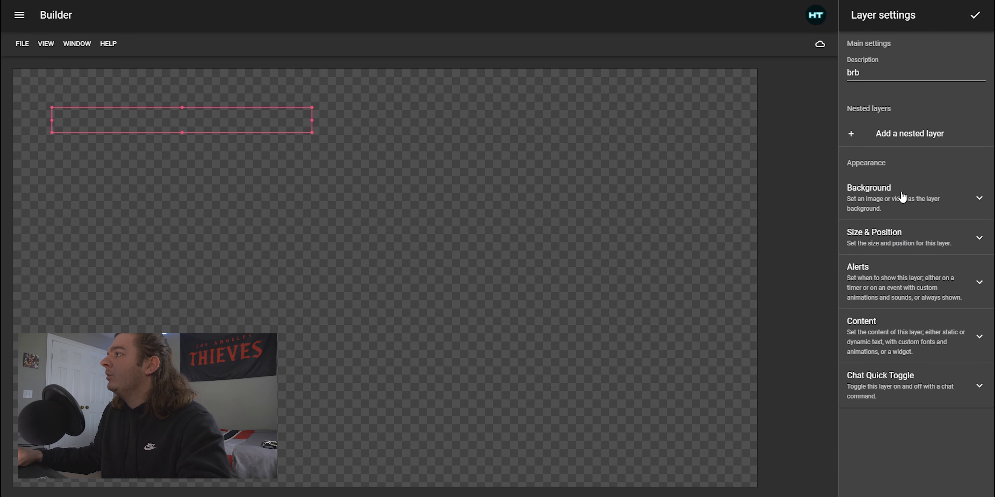
{"action": "left_click", "coordinate": [890, 197]}
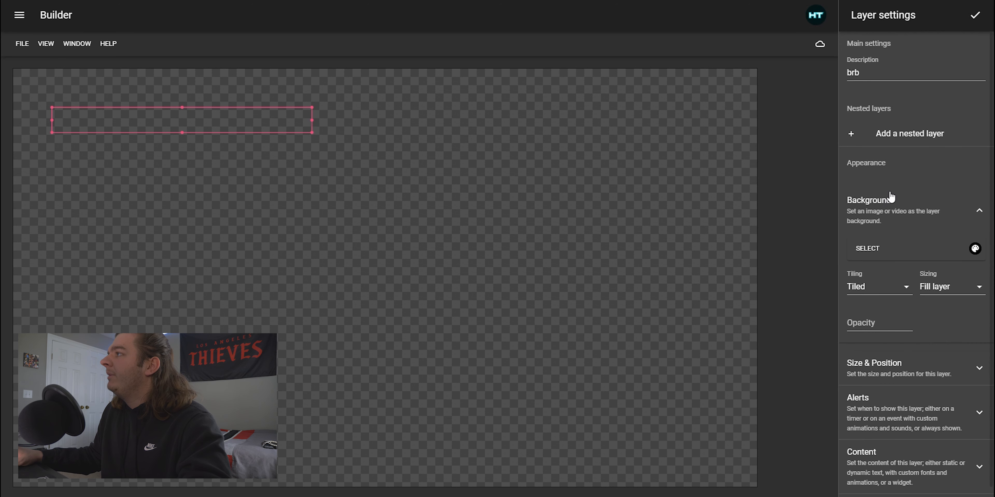
{"action": "left_click", "coordinate": [867, 249]}
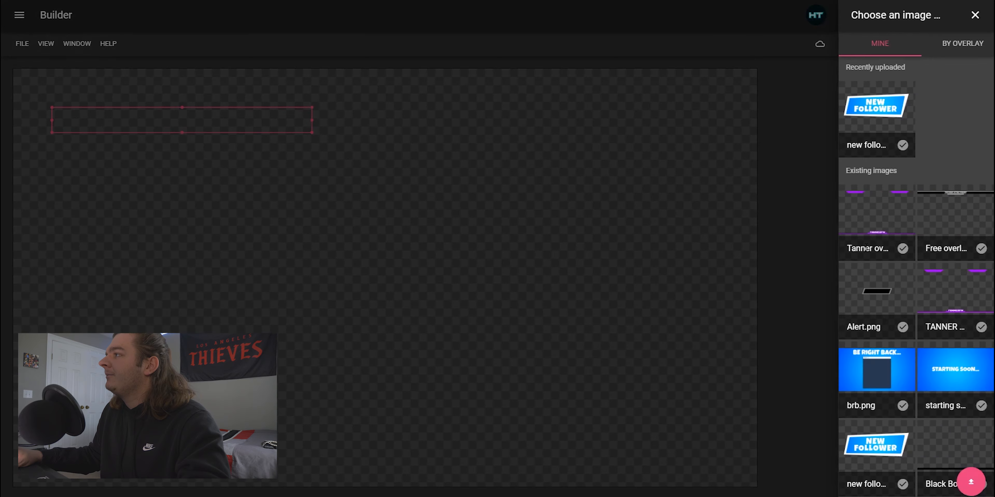
{"action": "left_click", "coordinate": [970, 483]}
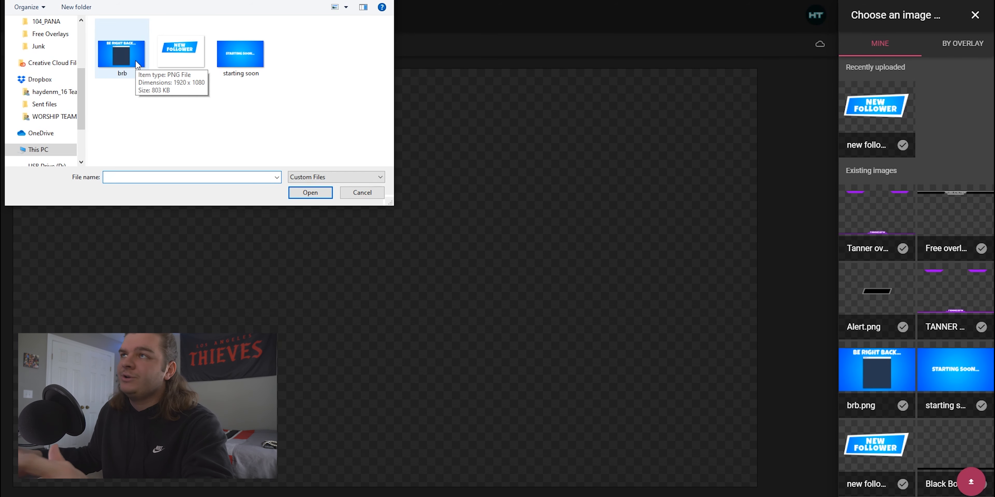
{"action": "double_click", "coordinate": [124, 51]}
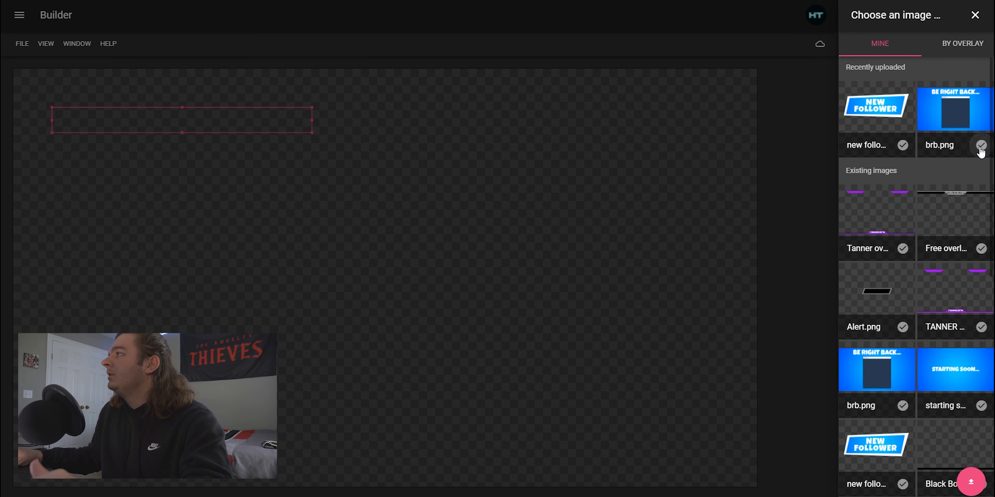
{"action": "left_click", "coordinate": [981, 146]}
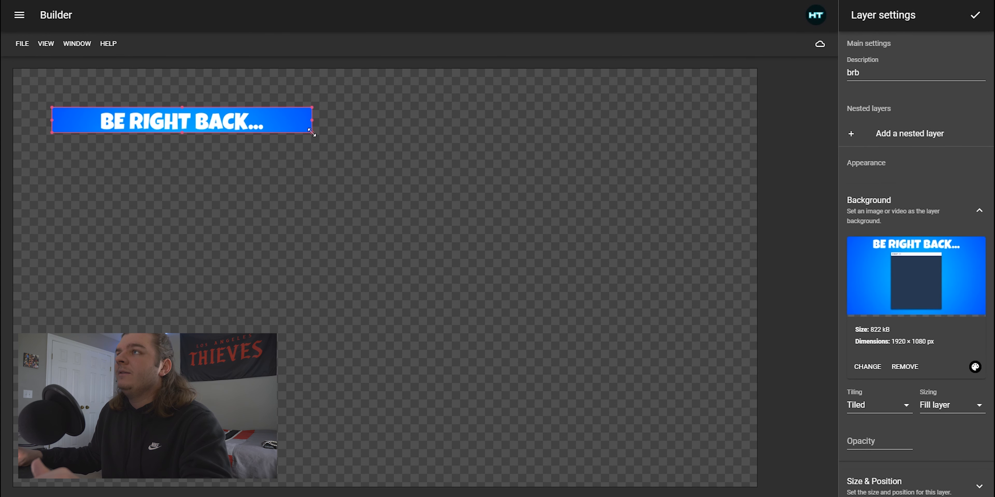
Resize the brb layer so it covers the whole canvas
{"action": "left_click_drag", "start_coordinate": [311, 132], "coordinate": [757, 491]}
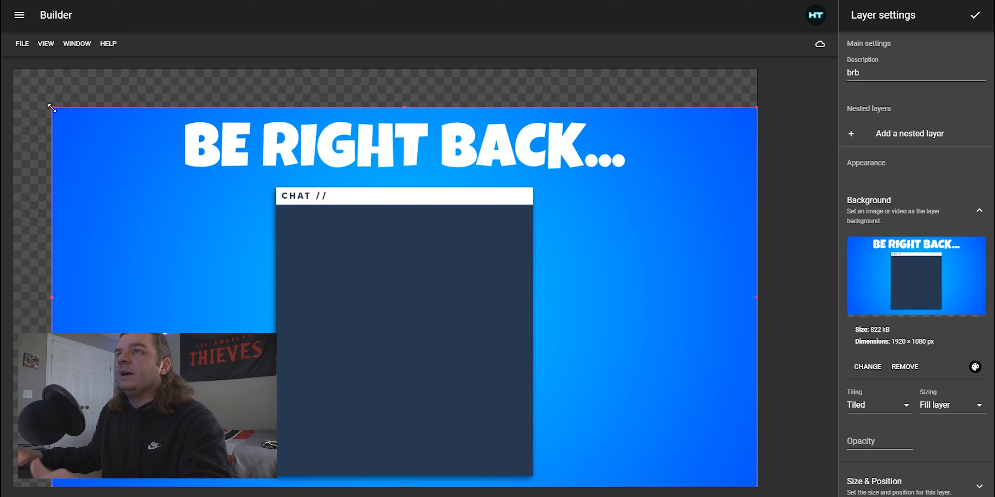
{"action": "left_click_drag", "start_coordinate": [52, 108], "coordinate": [8, 65]}
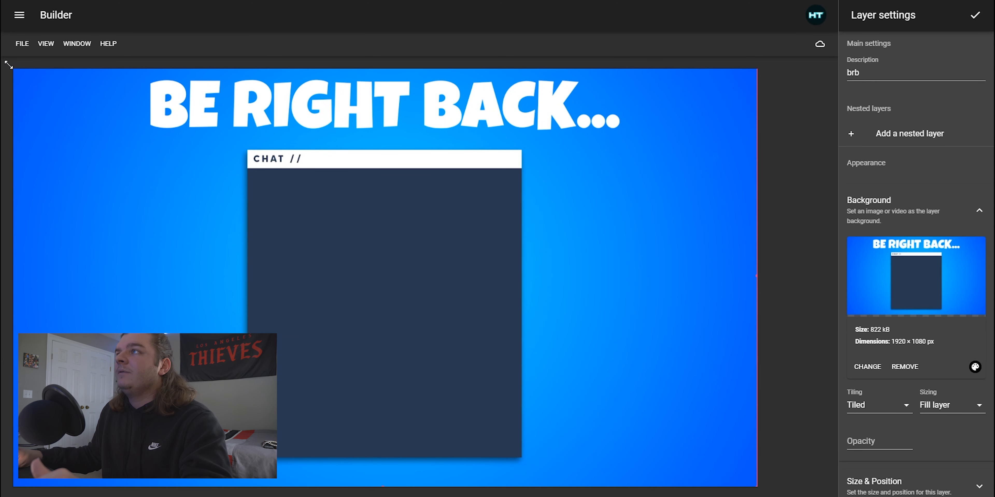
Add a nested layer and set its description to chat box
{"action": "left_click", "coordinate": [910, 135]}
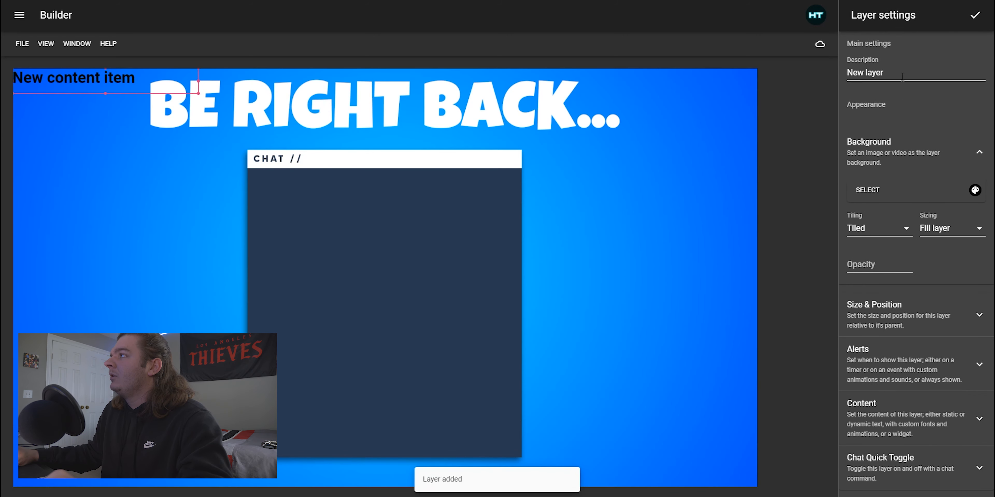
{"action": "left_click_drag", "start_coordinate": [903, 70], "coordinate": [841, 70]}
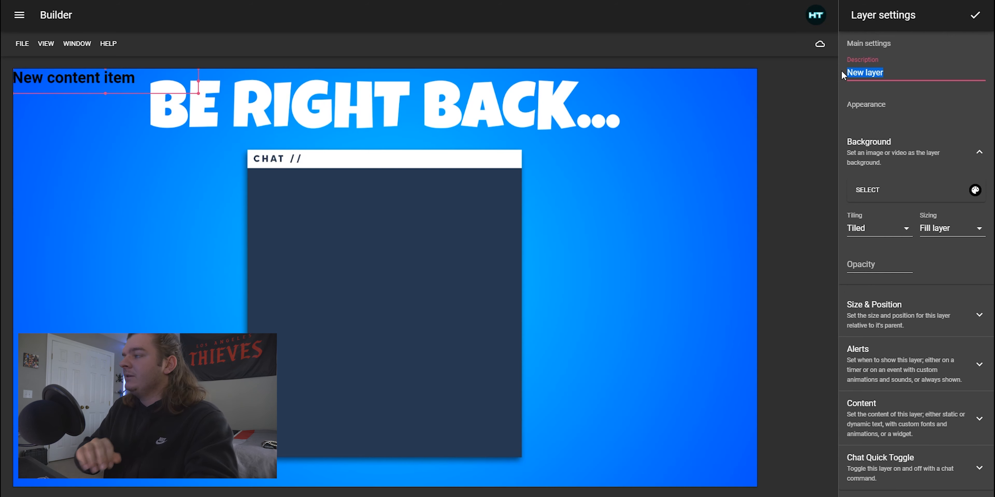
{"action": "type", "text": "chat "}
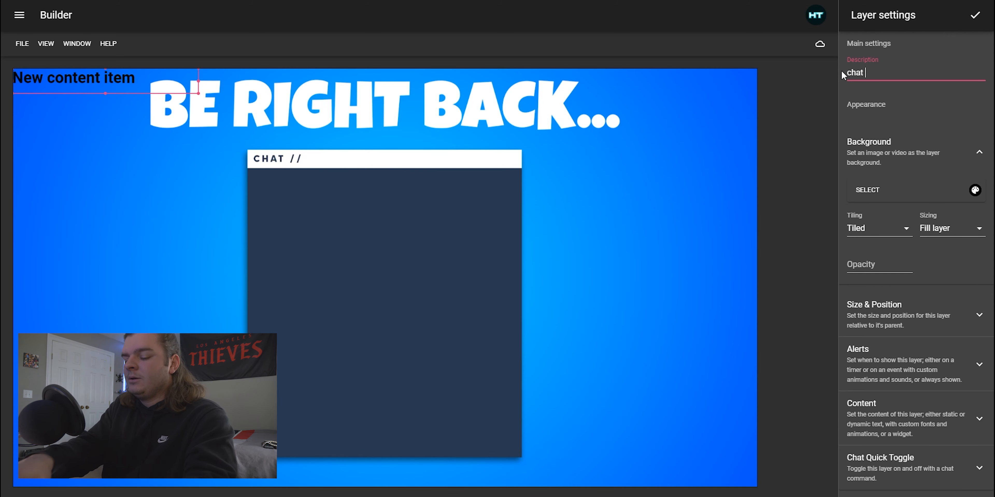
{"action": "type", "text": "box"}
{"action": "left_click", "coordinate": [879, 86]}
Move the chat box layer into the chat panel area and clear its text group content
{"action": "left_click_drag", "start_coordinate": [71, 77], "coordinate": [311, 181]}
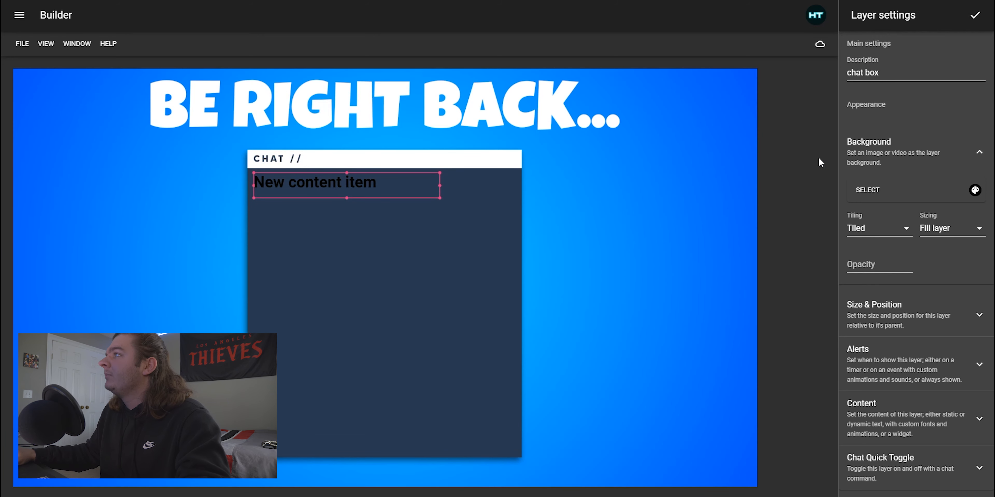
{"action": "left_click", "coordinate": [907, 151]}
{"action": "left_click", "coordinate": [906, 285]}
{"action": "scroll", "coordinate": [908, 278], "scroll_direction": "down", "scroll_amount": 8}
{"action": "scroll", "coordinate": [915, 274], "scroll_direction": "down", "scroll_amount": 5}
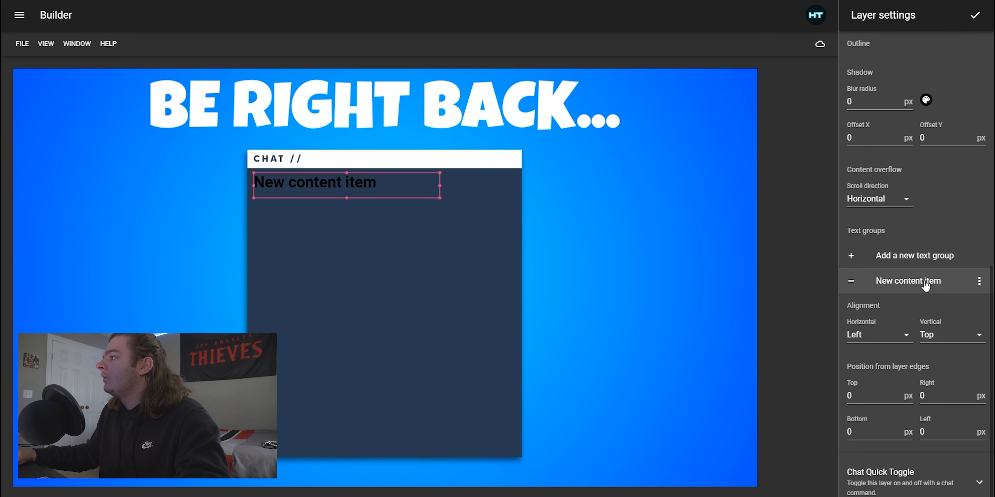
{"action": "left_click", "coordinate": [926, 285]}
{"action": "left_click_drag", "start_coordinate": [926, 71], "coordinate": [822, 72]}
{"action": "key", "text": "BackSpace"}
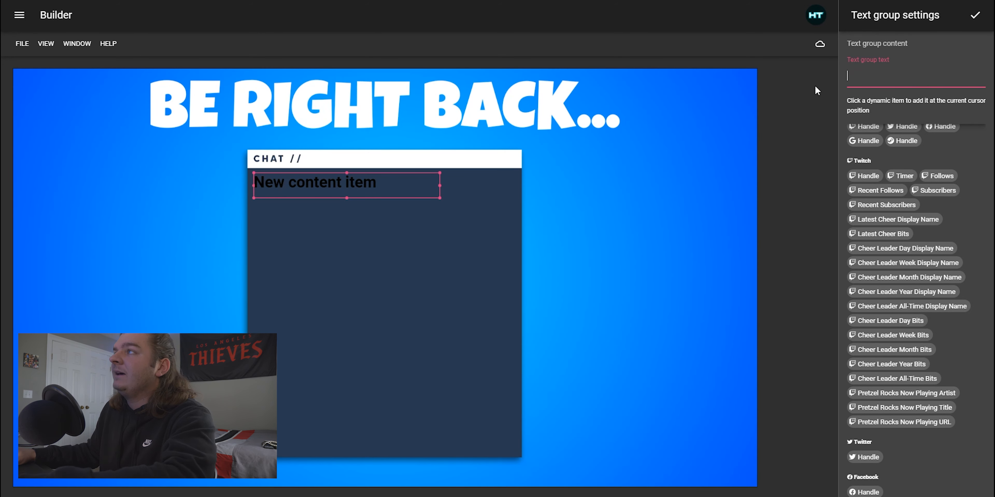
{"action": "left_click", "coordinate": [974, 16]}
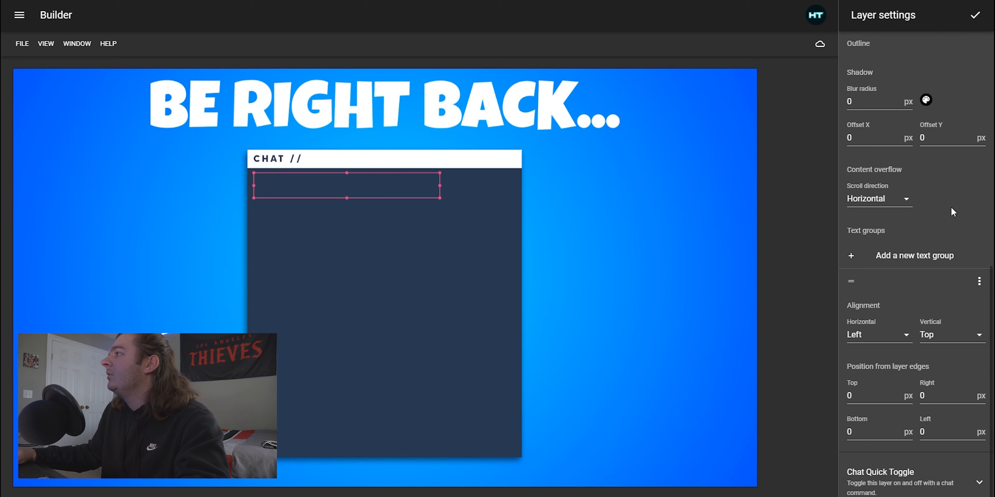
Set the chat box content type to Twitch Chat Widget and resize it to fill the chat panel
{"action": "scroll", "coordinate": [940, 215], "scroll_direction": "up", "scroll_amount": 10}
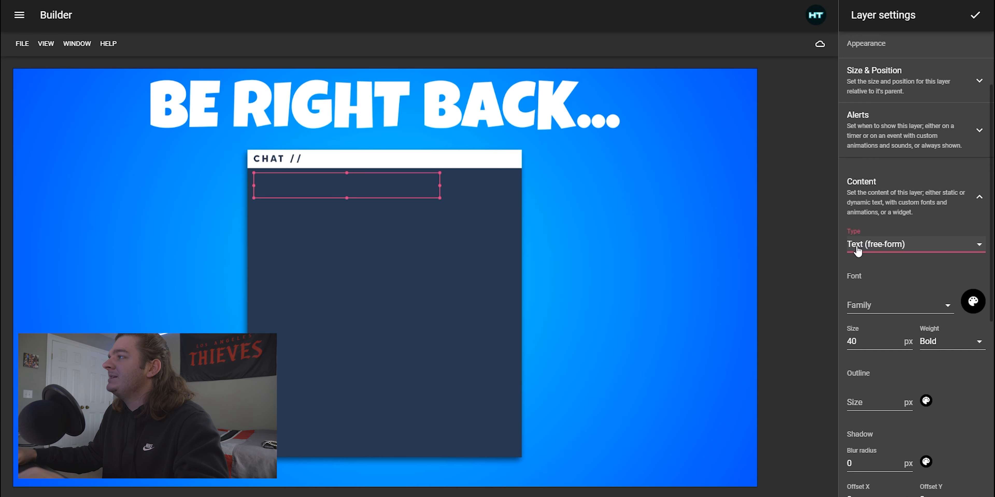
{"action": "left_click", "coordinate": [895, 248]}
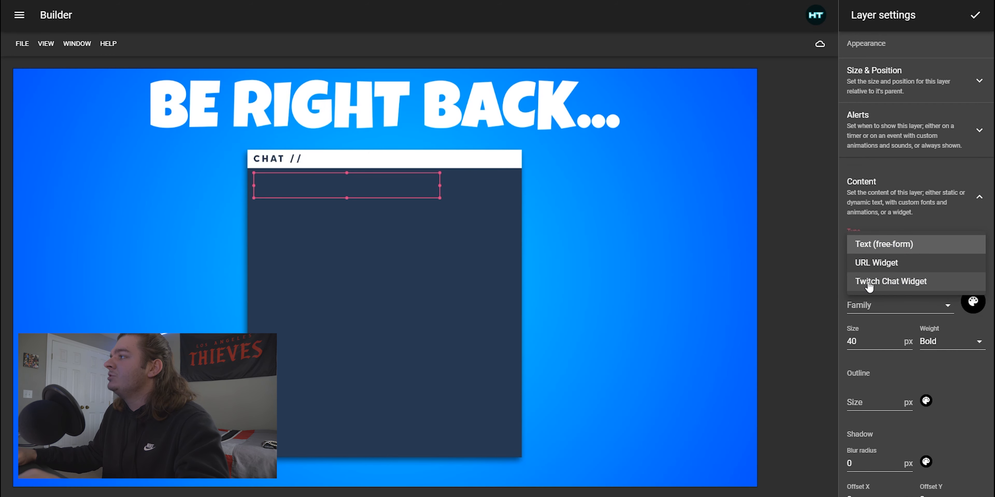
{"action": "left_click", "coordinate": [922, 281]}
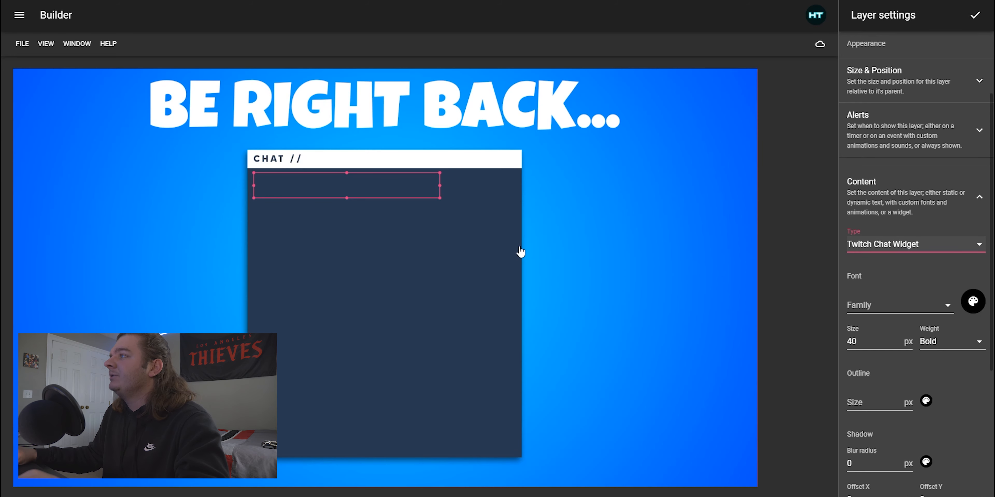
{"action": "left_click_drag", "start_coordinate": [439, 199], "coordinate": [519, 456]}
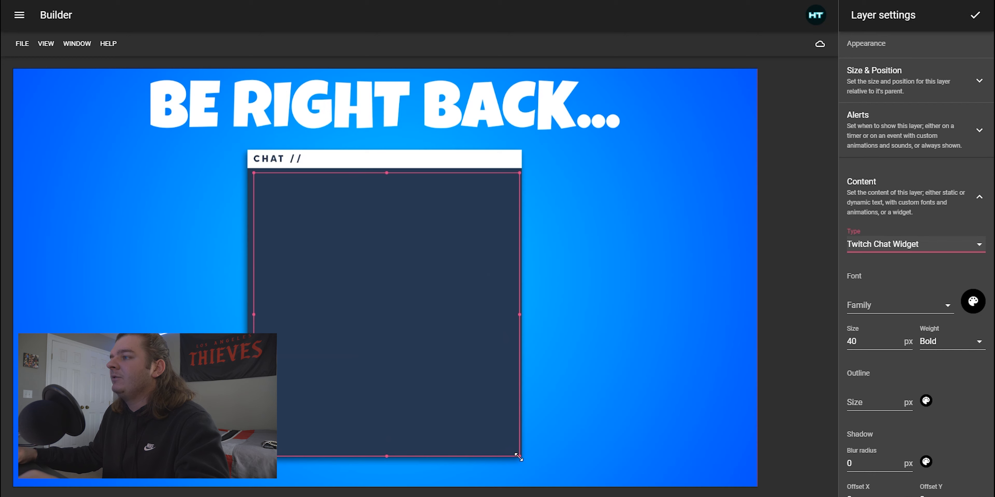
{"action": "left_click_drag", "start_coordinate": [254, 171], "coordinate": [249, 169]}
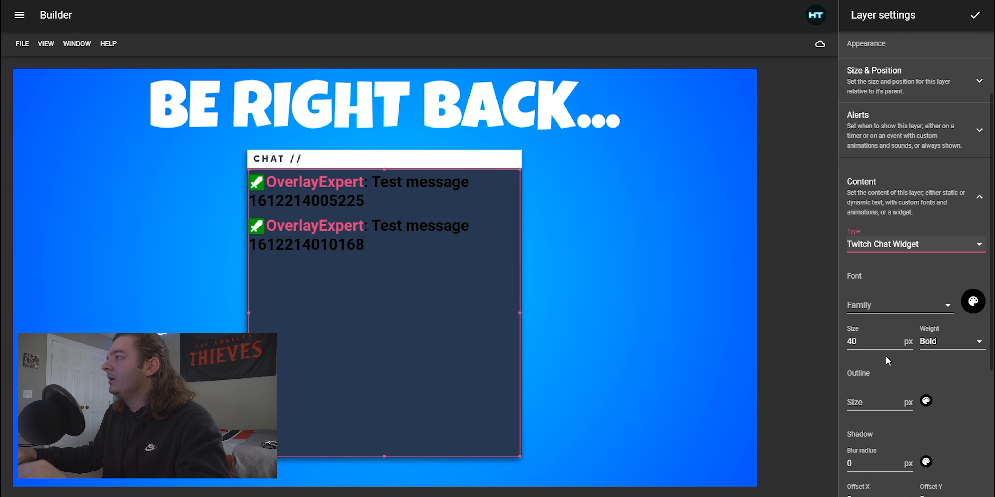
Set the chat widget's font size to 20 px
{"action": "left_click_drag", "start_coordinate": [865, 342], "coordinate": [834, 343]}
{"action": "type", "text": "2"}
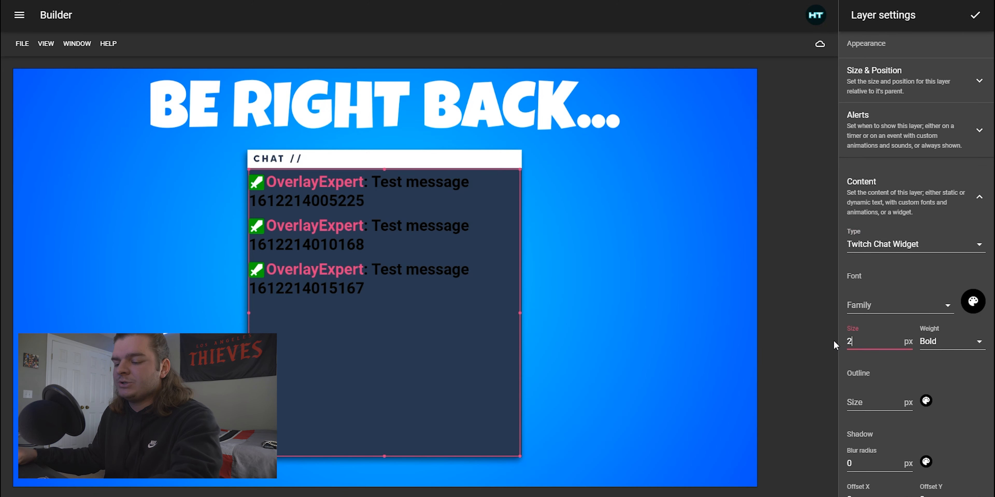
{"action": "type", "text": "0"}
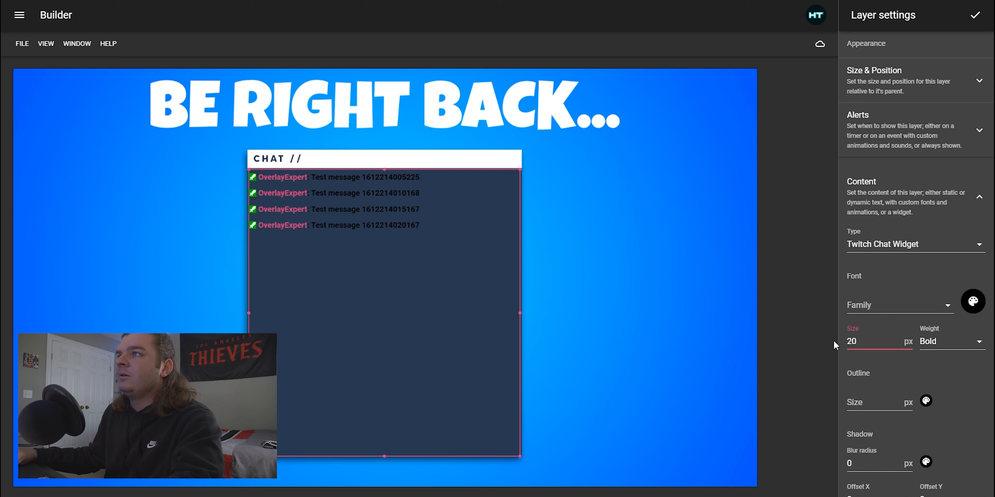
Change the chat widget's font colour to white and confirm the chat box layer settings
{"action": "scroll", "coordinate": [911, 354], "scroll_direction": "down", "scroll_amount": 2}
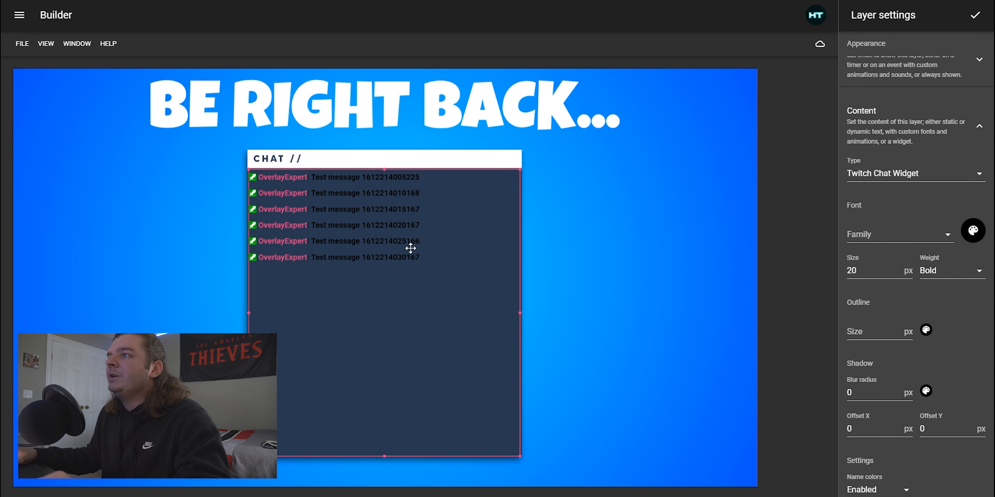
{"action": "scroll", "coordinate": [899, 232], "scroll_direction": "up", "scroll_amount": 3}
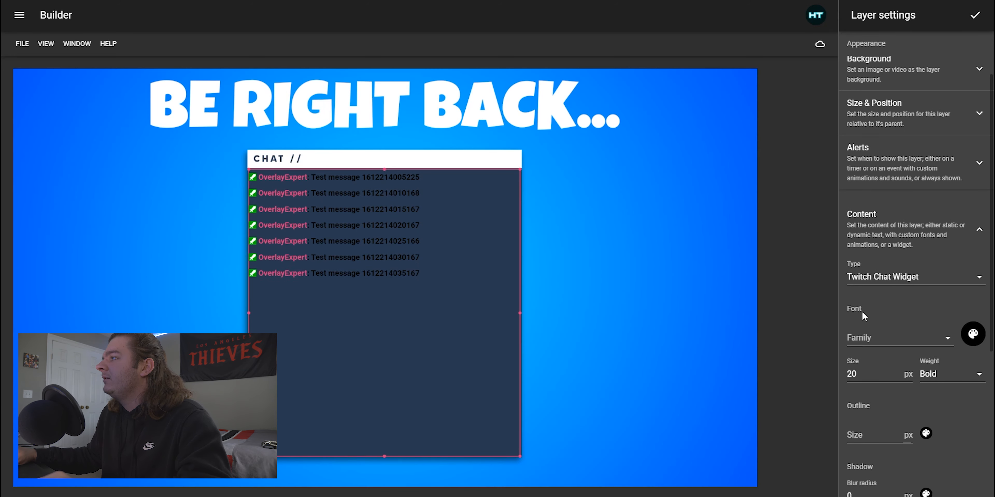
{"action": "left_click", "coordinate": [973, 334]}
{"action": "left_click_drag", "start_coordinate": [900, 304], "coordinate": [864, 266]}
{"action": "left_click", "coordinate": [843, 317]}
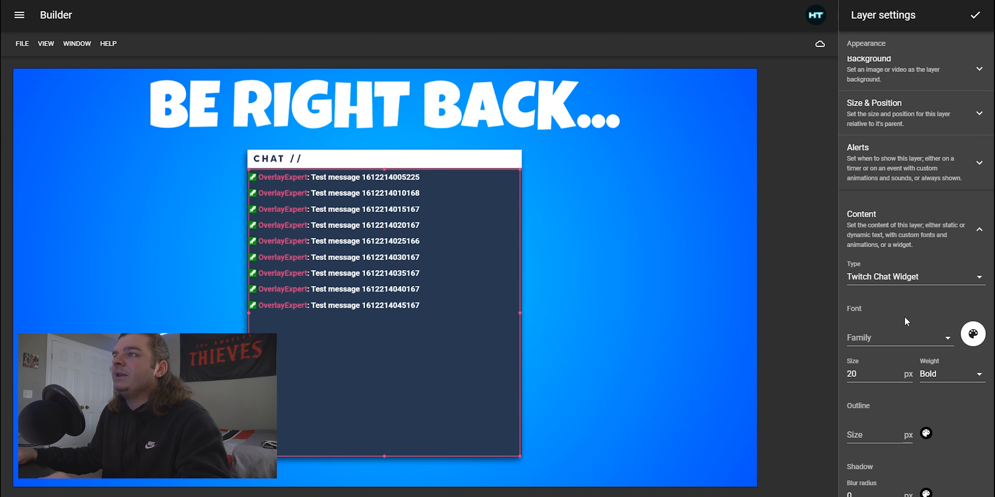
{"action": "scroll", "coordinate": [928, 322], "scroll_direction": "down", "scroll_amount": 1}
{"action": "scroll", "coordinate": [929, 322], "scroll_direction": "down", "scroll_amount": 4}
{"action": "scroll", "coordinate": [943, 348], "scroll_direction": "up", "scroll_amount": 8}
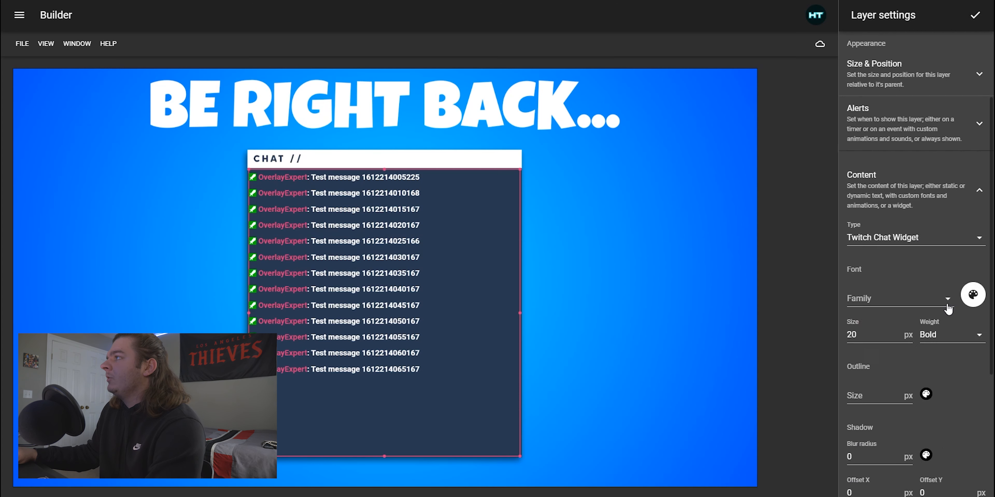
{"action": "left_click", "coordinate": [974, 16]}
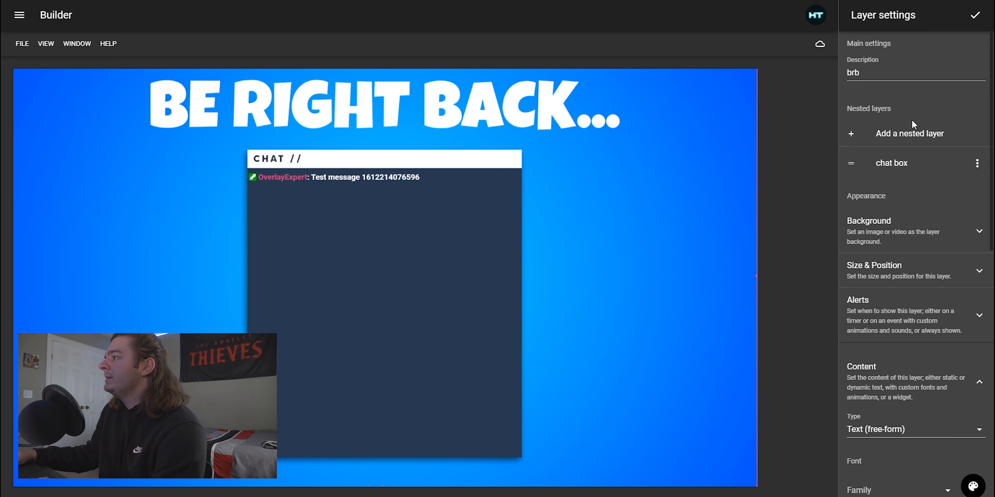
Enable Chat Quick Toggle on the brb layer, choosing Twitch as the chat API
{"action": "scroll", "coordinate": [911, 122], "scroll_direction": "down", "scroll_amount": 2}
{"action": "scroll", "coordinate": [910, 132], "scroll_direction": "down", "scroll_amount": 12}
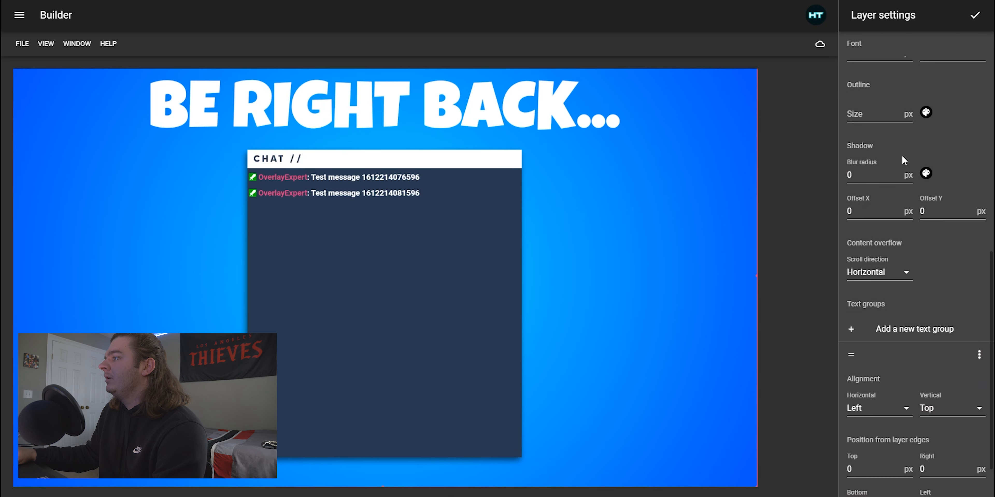
{"action": "scroll", "coordinate": [912, 242], "scroll_direction": "up", "scroll_amount": 8}
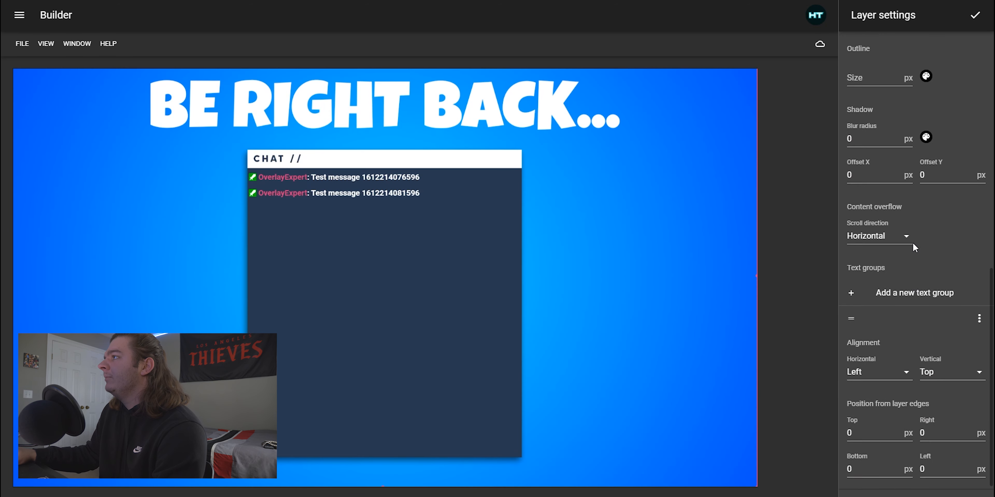
{"action": "scroll", "coordinate": [912, 243], "scroll_direction": "up", "scroll_amount": 5}
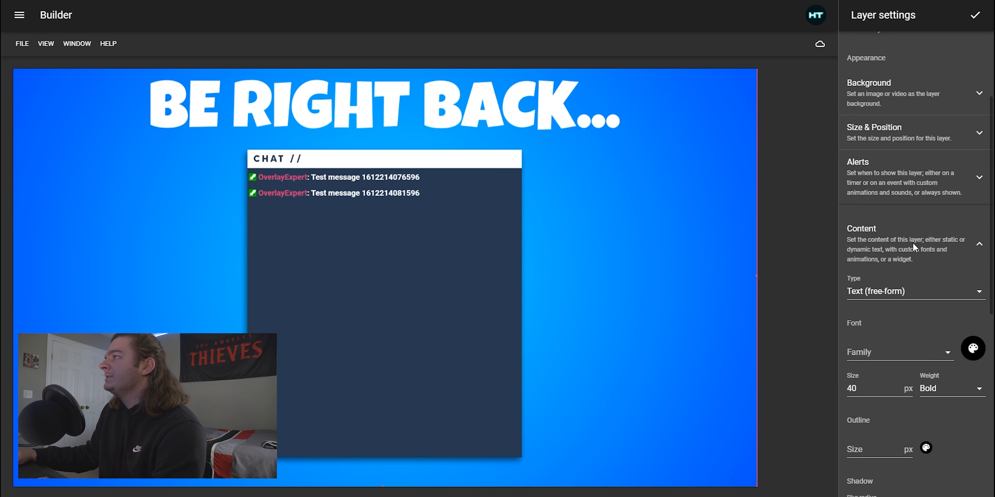
{"action": "left_click", "coordinate": [884, 237]}
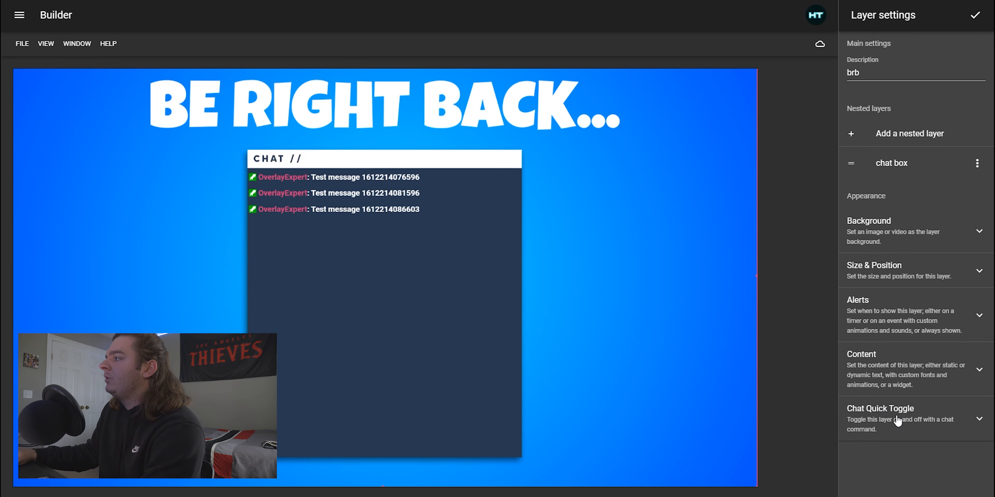
{"action": "left_click", "coordinate": [915, 420]}
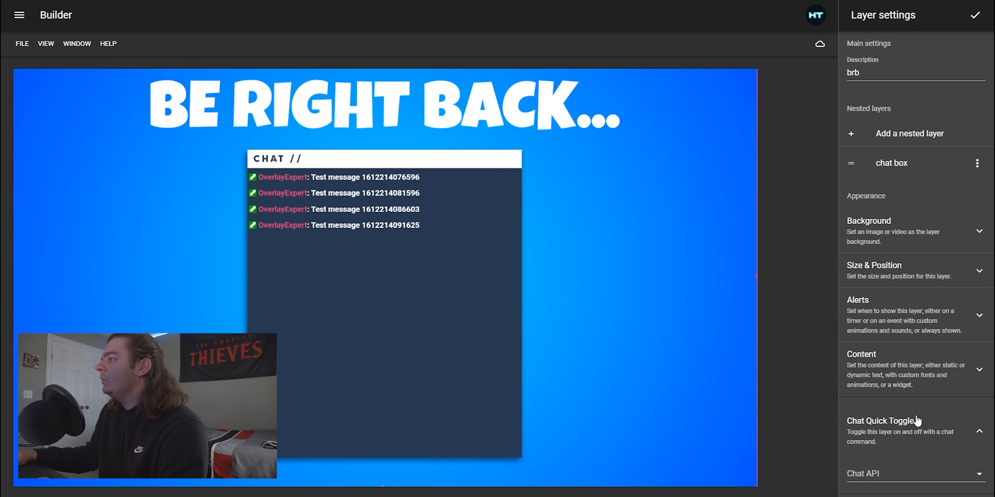
{"action": "left_click", "coordinate": [869, 477]}
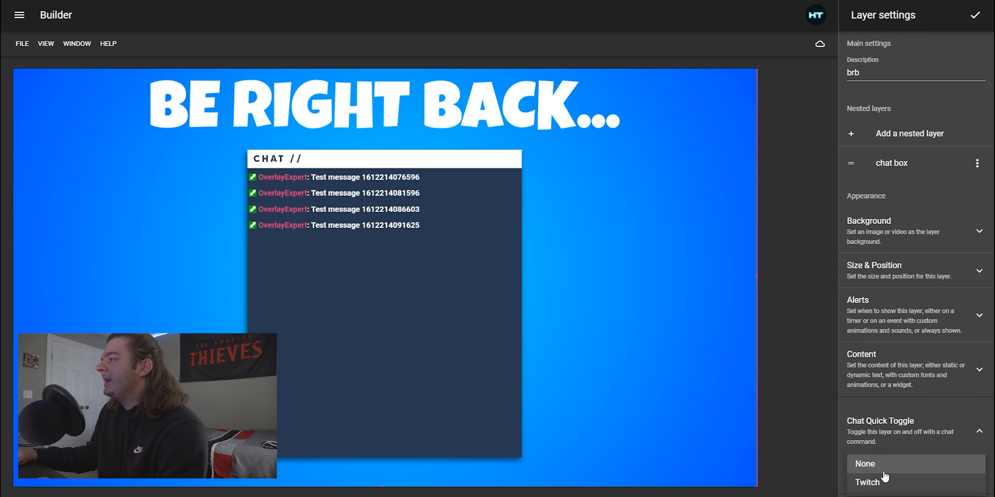
{"action": "left_click", "coordinate": [875, 487]}
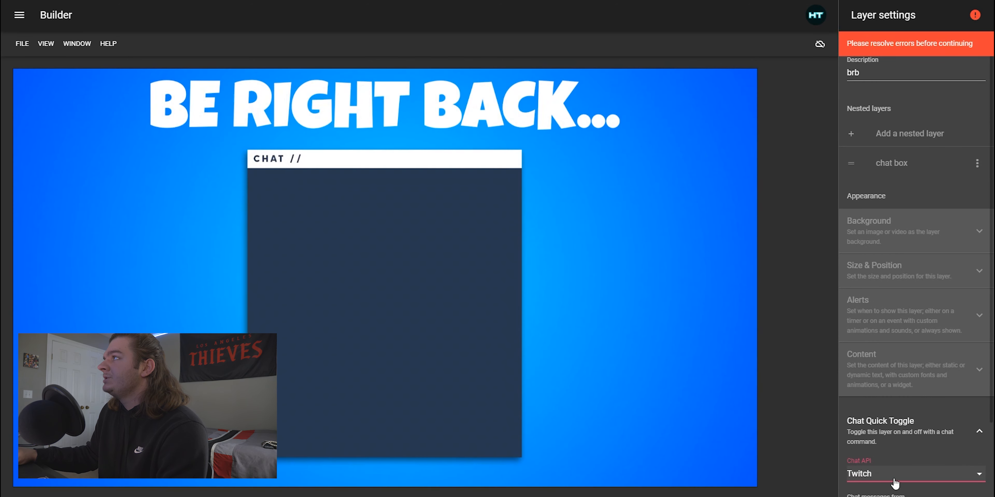
Allow toggle messages from Broadcaster, set the toggle message to !brb, and confirm the brb layer settings
{"action": "key", "text": "Tab"}
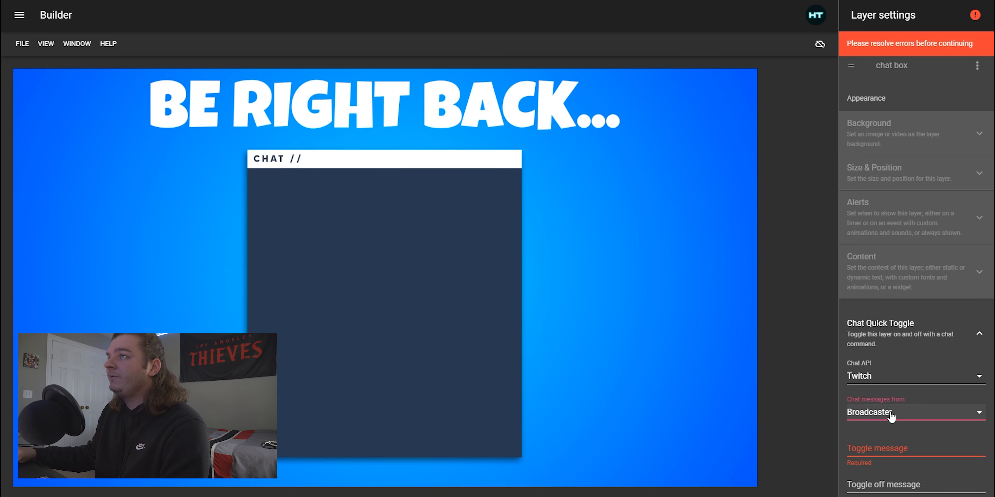
{"action": "left_click", "coordinate": [891, 417]}
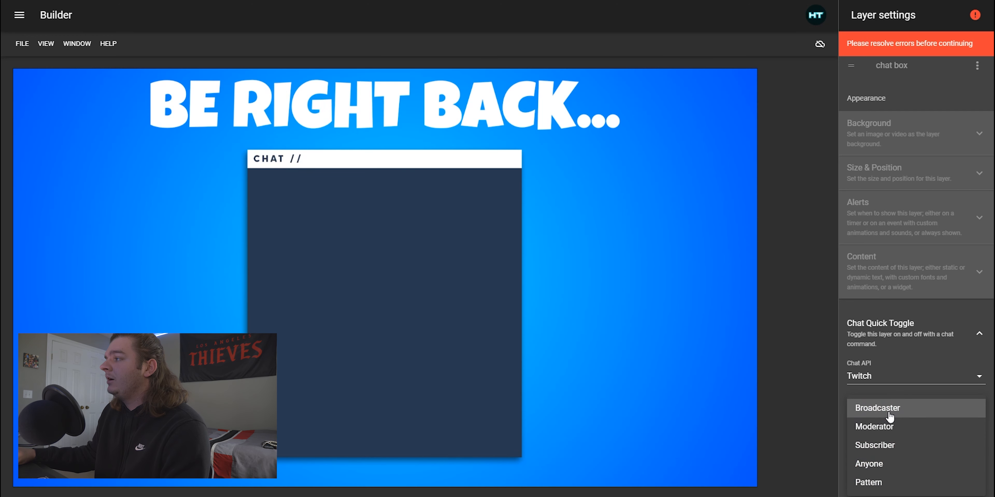
{"action": "left_click", "coordinate": [830, 403]}
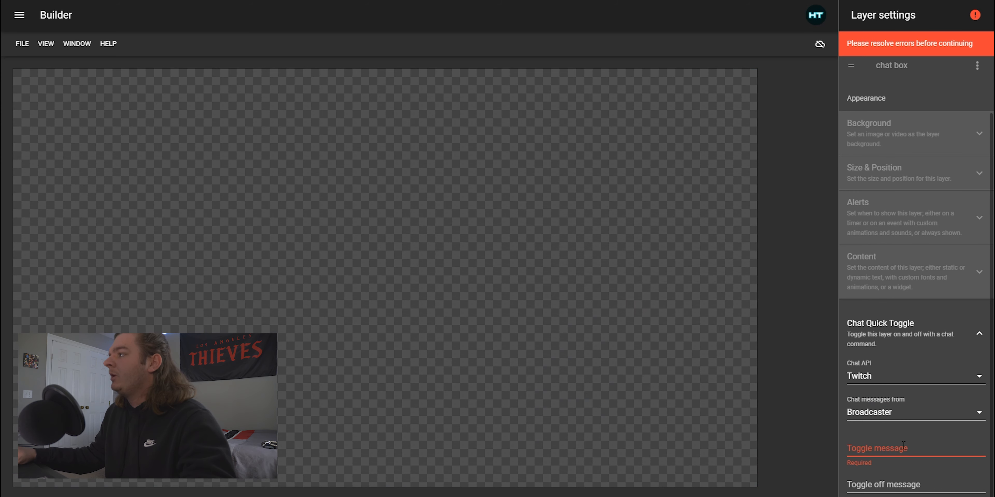
{"action": "left_click", "coordinate": [885, 446]}
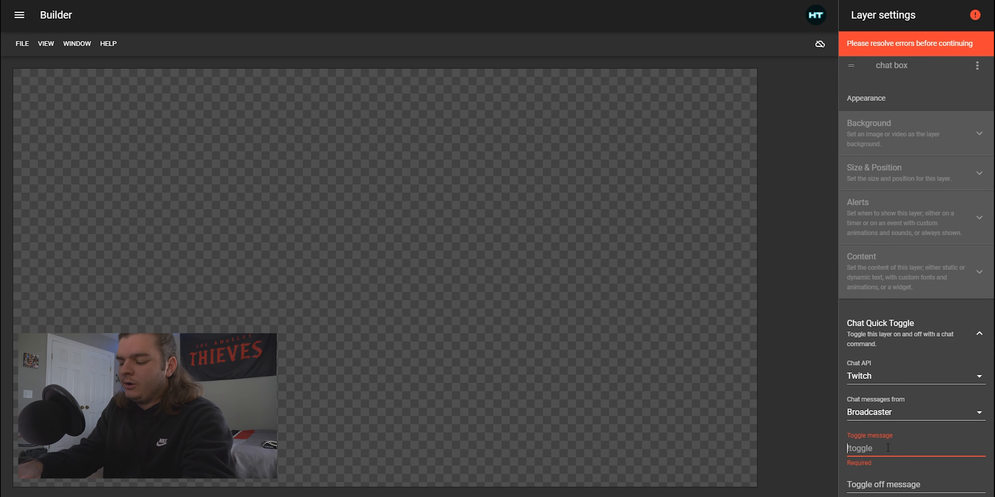
{"action": "type", "text": "!brb"}
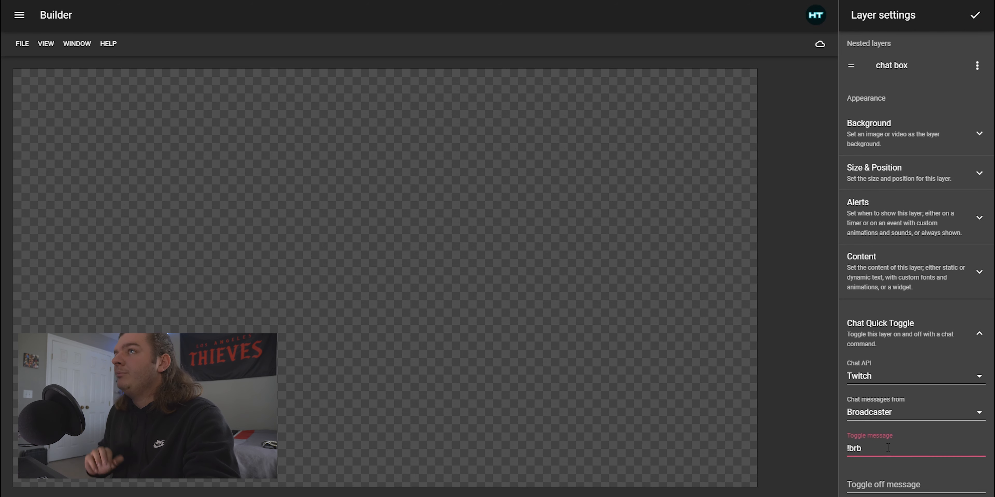
{"action": "left_click", "coordinate": [849, 427]}
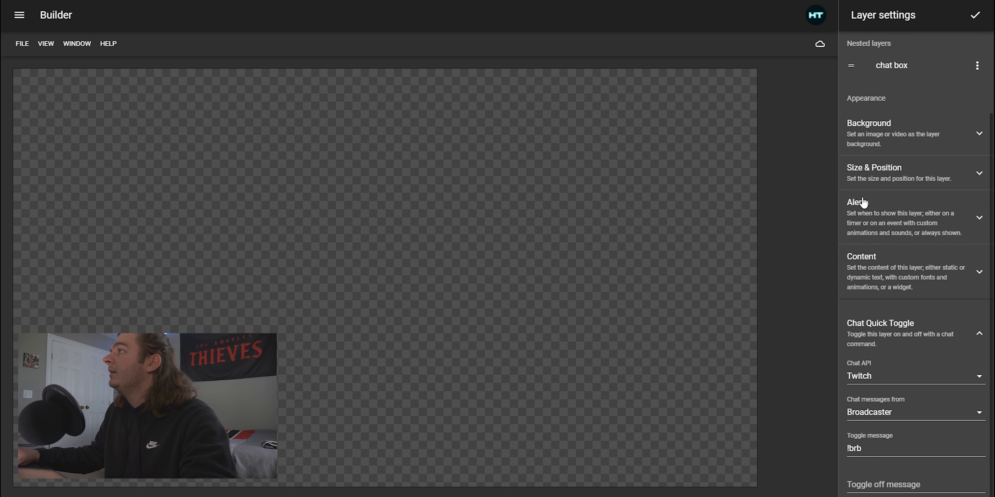
{"action": "left_click", "coordinate": [972, 15]}
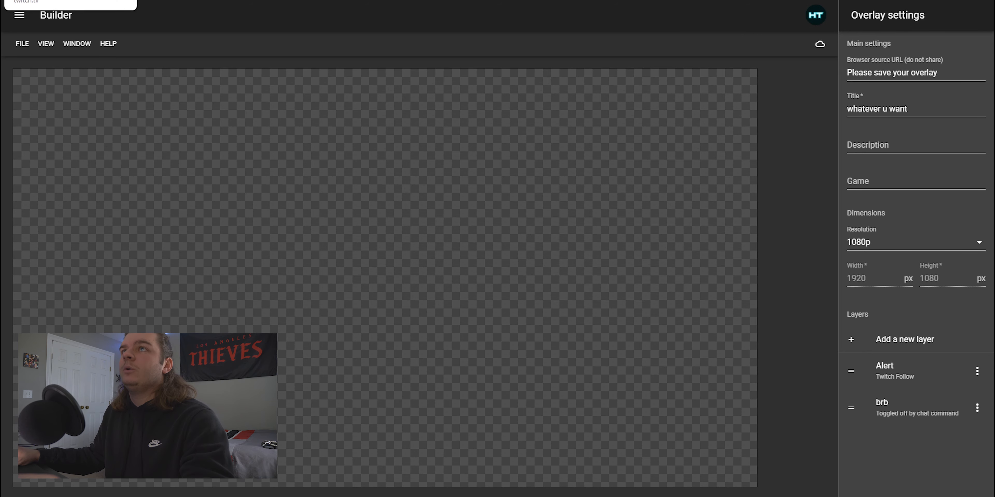
Send !brb twice in the Twitch channel chat to test toggling the brb layer on and off
{"action": "left_click", "coordinate": [47, 0]}
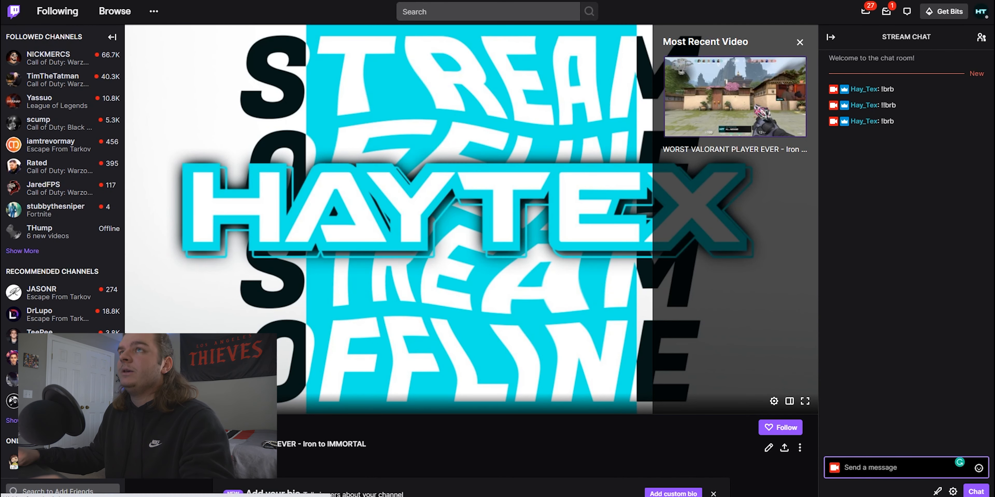
{"action": "left_click", "coordinate": [16, 0]}
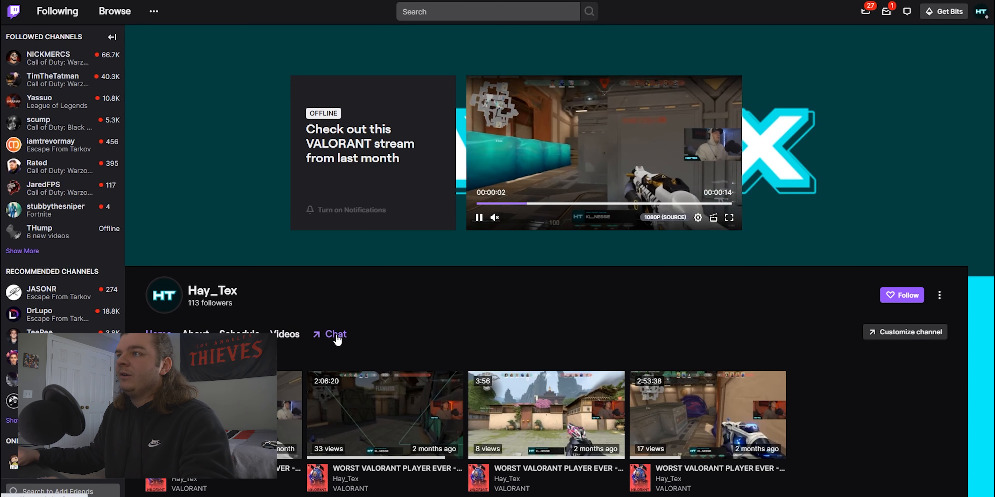
{"action": "left_click", "coordinate": [333, 340]}
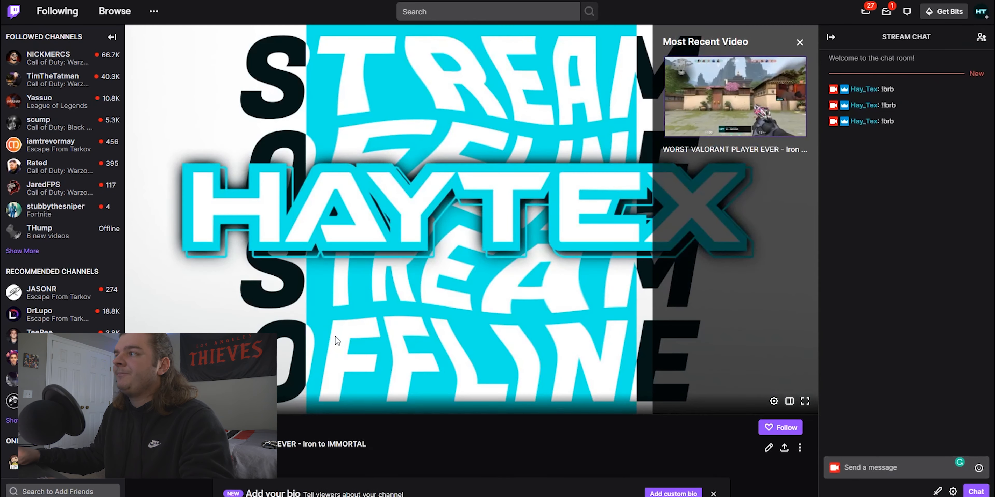
{"action": "left_click", "coordinate": [893, 463]}
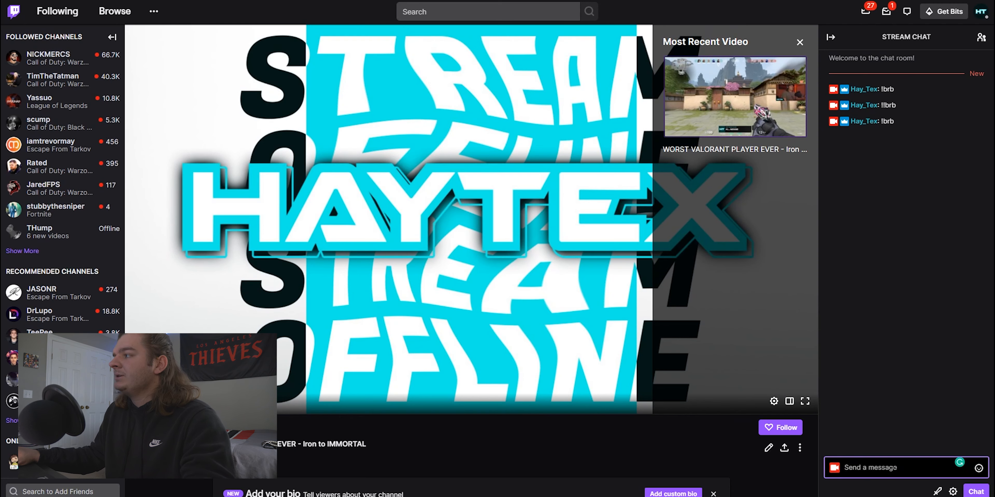
{"action": "type", "text": "!brb"}
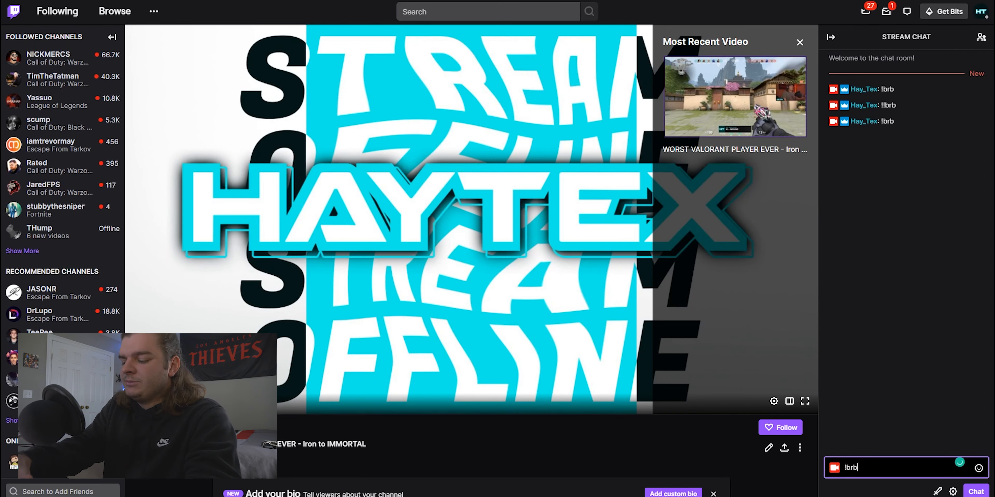
{"action": "key", "text": "Return"}
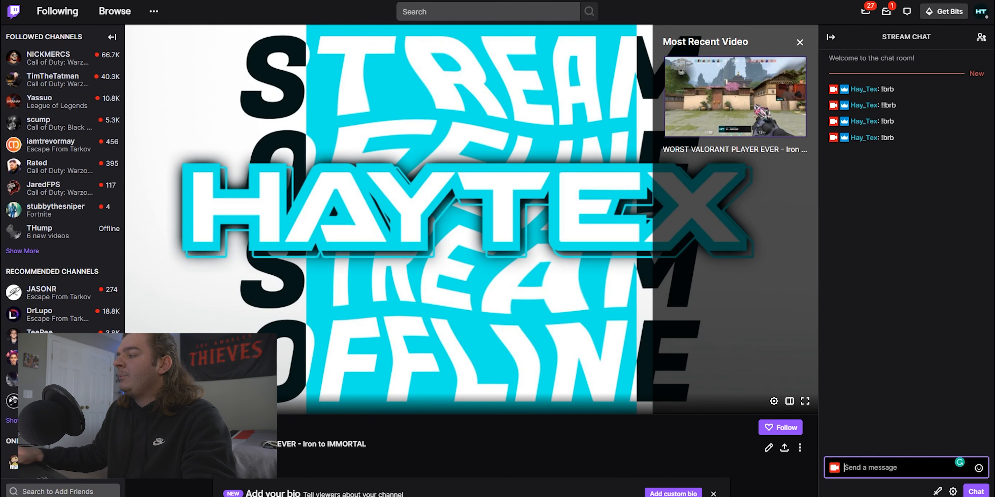
{"action": "type", "text": "!brb"}
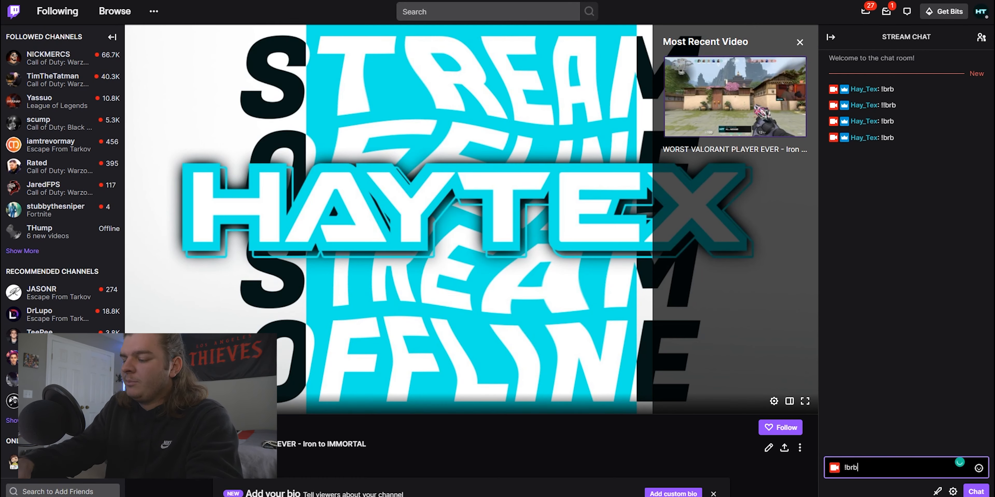
{"action": "key", "text": "Return"}
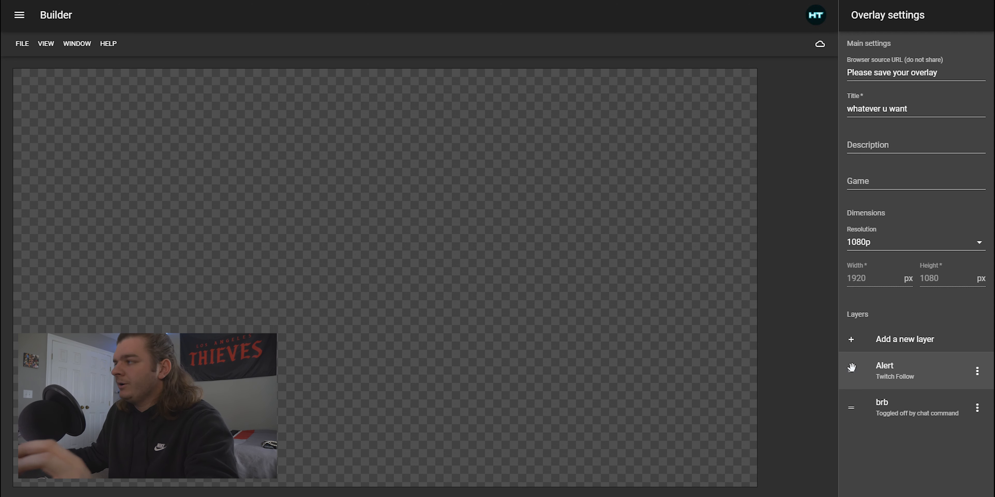
Move the Alert layer below brb, then move it back above
{"action": "left_click_drag", "start_coordinate": [851, 370], "coordinate": [852, 409]}
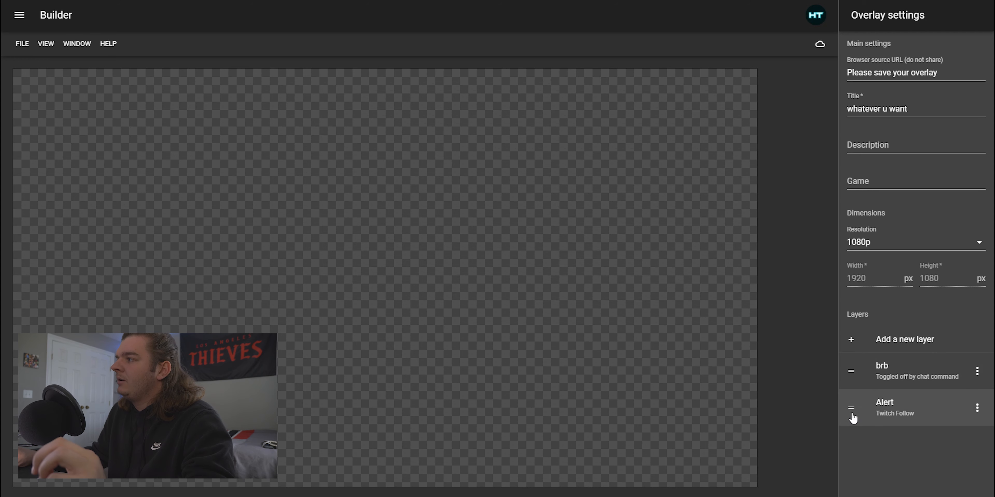
{"action": "left_click_drag", "start_coordinate": [851, 409], "coordinate": [852, 371]}
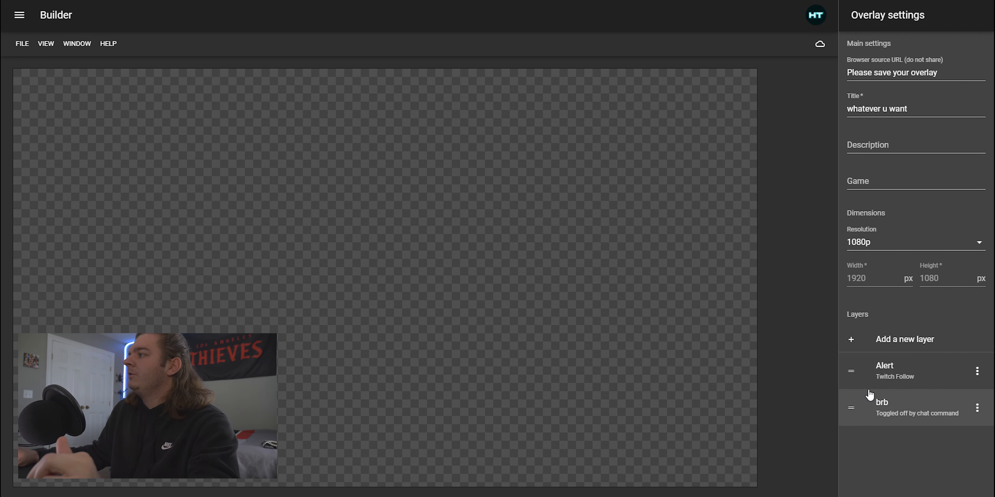
Add a new layer and shift its content item slightly right on the canvas
{"action": "left_click", "coordinate": [915, 343]}
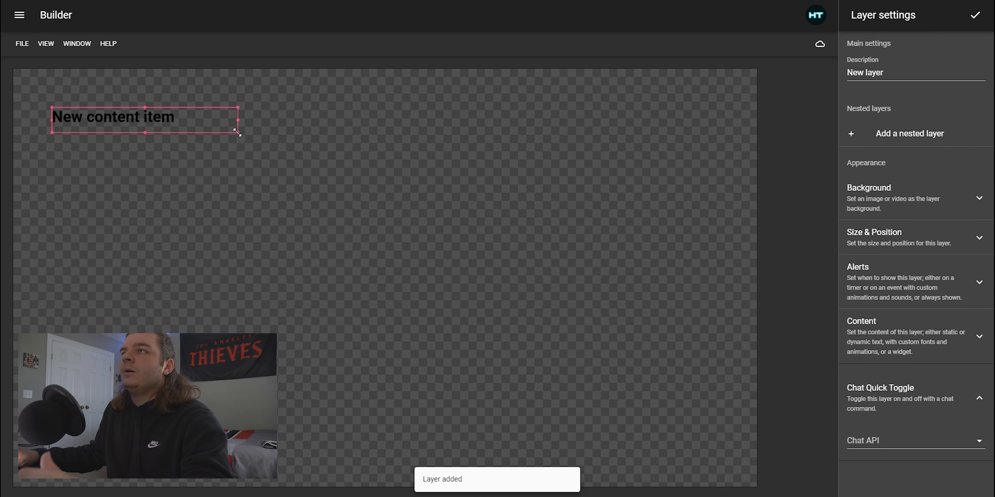
{"action": "left_click_drag", "start_coordinate": [132, 116], "coordinate": [159, 116]}
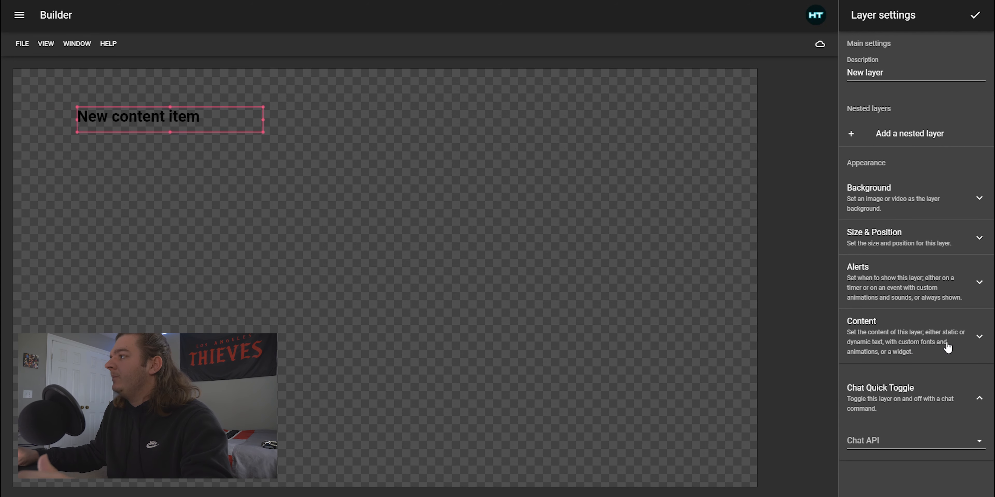
Clear the placeholder text from the new layer's text group and confirm it
{"action": "left_click", "coordinate": [889, 333]}
{"action": "scroll", "coordinate": [900, 359], "scroll_direction": "down", "scroll_amount": 8}
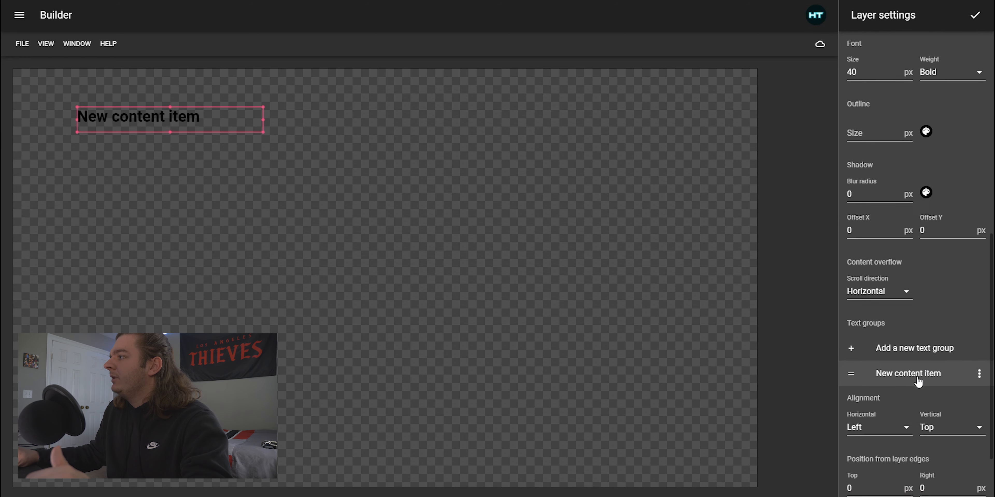
{"action": "scroll", "coordinate": [919, 382], "scroll_direction": "down", "scroll_amount": 2}
{"action": "left_click", "coordinate": [917, 284]}
{"action": "left_click", "coordinate": [911, 76]}
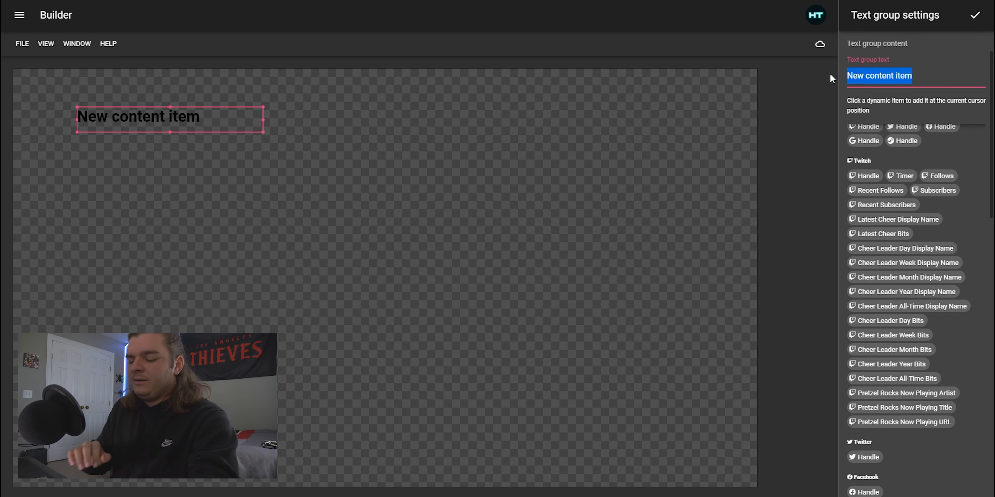
{"action": "key", "text": "BackSpace"}
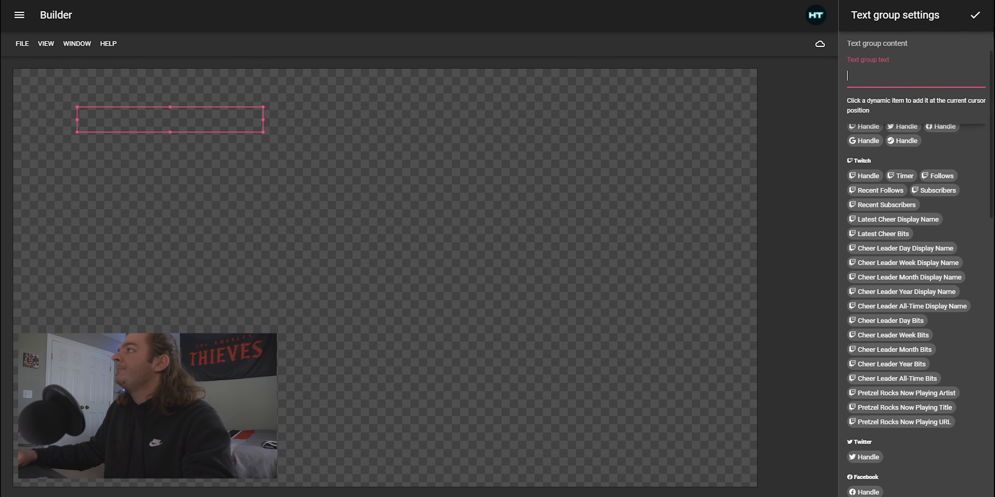
{"action": "left_click", "coordinate": [975, 15]}
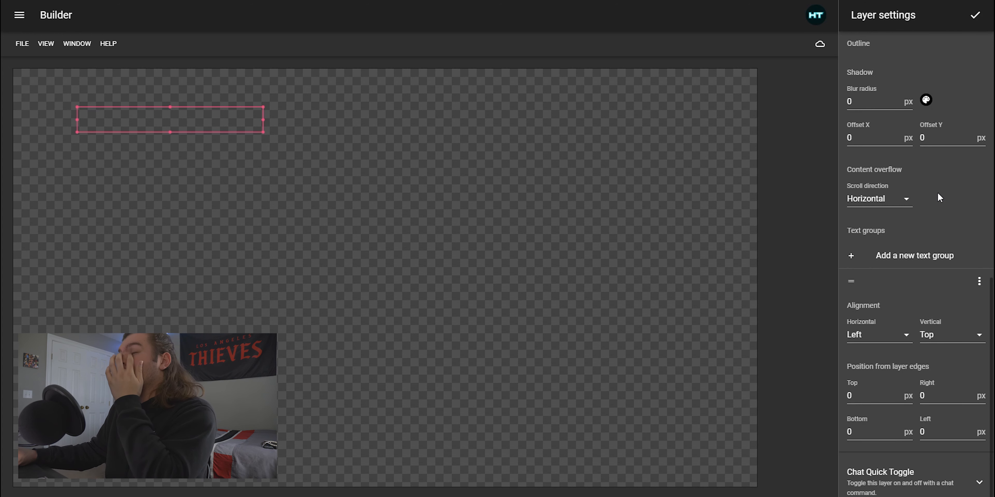
Upload the starting soon image and set it as the new layer's background
{"action": "scroll", "coordinate": [935, 201], "scroll_direction": "up", "scroll_amount": 10}
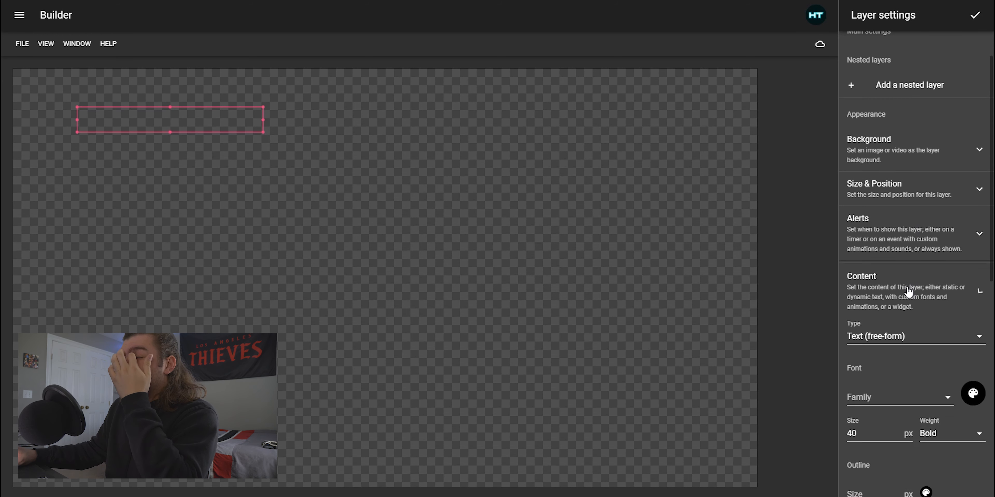
{"action": "left_click", "coordinate": [907, 289]}
{"action": "left_click", "coordinate": [895, 198]}
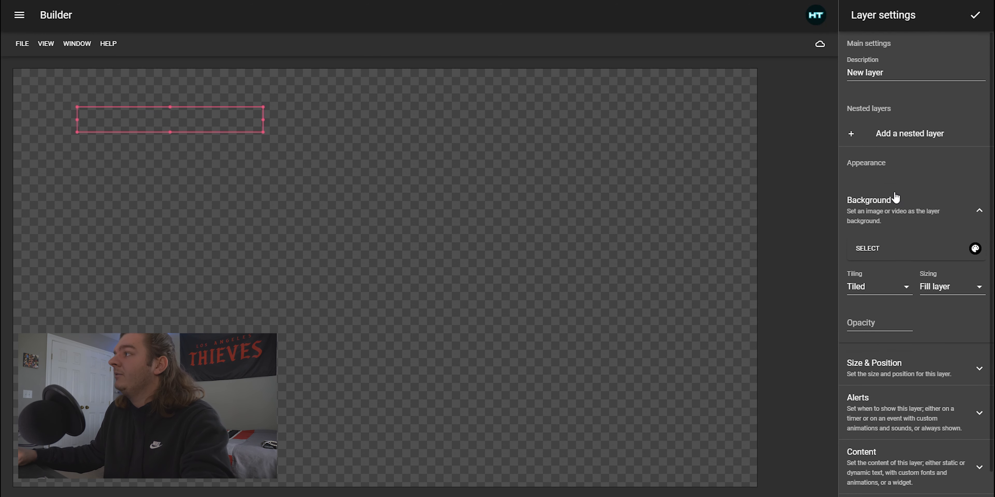
{"action": "left_click", "coordinate": [868, 249]}
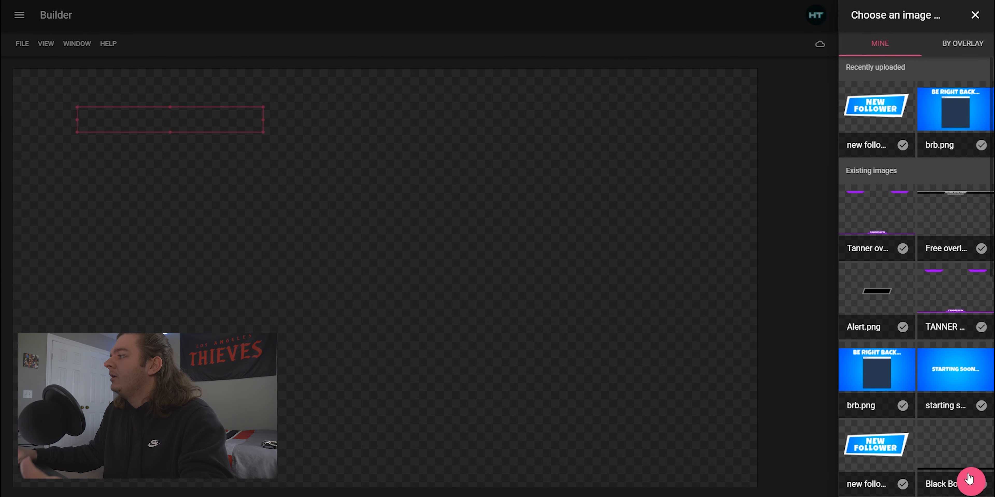
{"action": "left_click", "coordinate": [973, 483]}
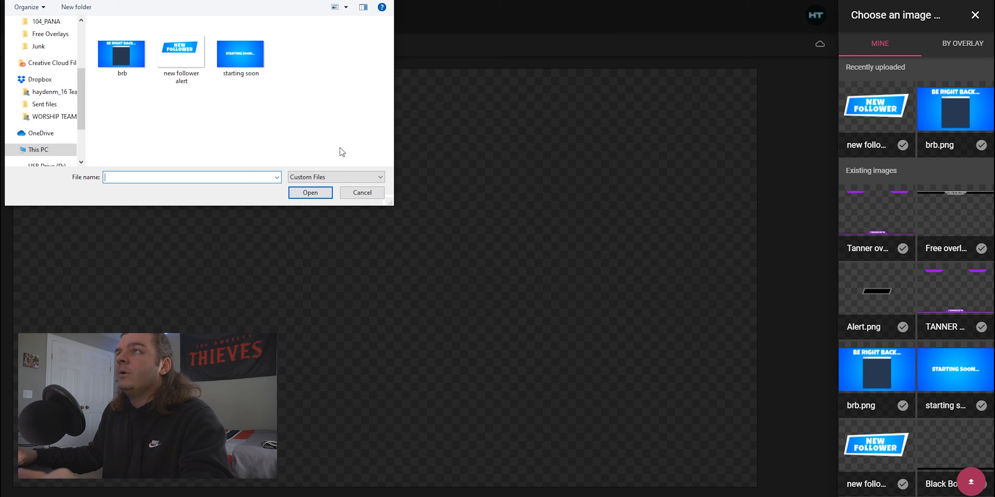
{"action": "double_click", "coordinate": [248, 62]}
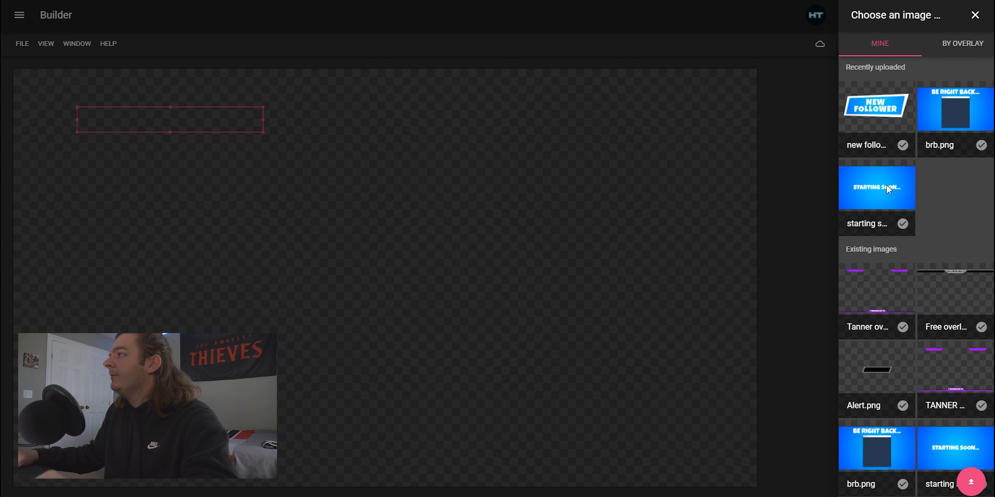
{"action": "left_click", "coordinate": [903, 224]}
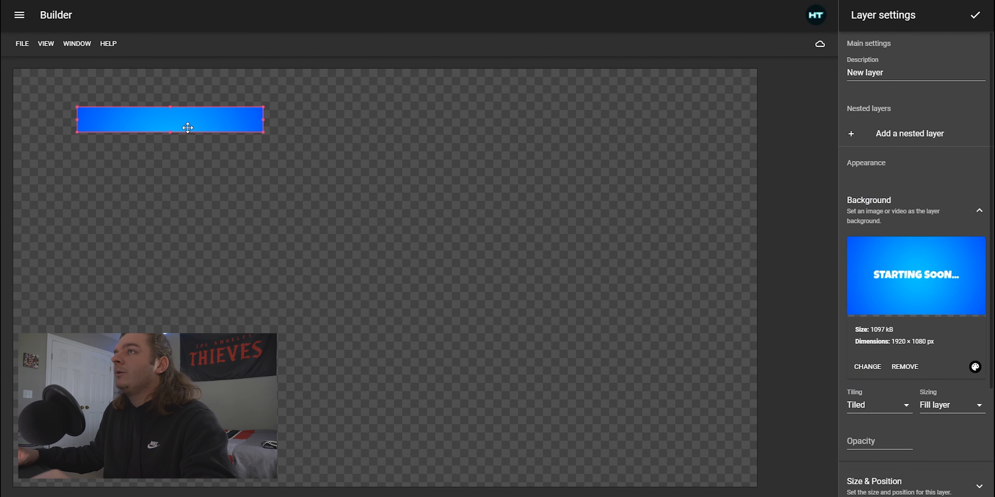
Resize the new layer to fill the whole canvas
{"action": "left_click_drag", "start_coordinate": [70, 103], "coordinate": [10, 67]}
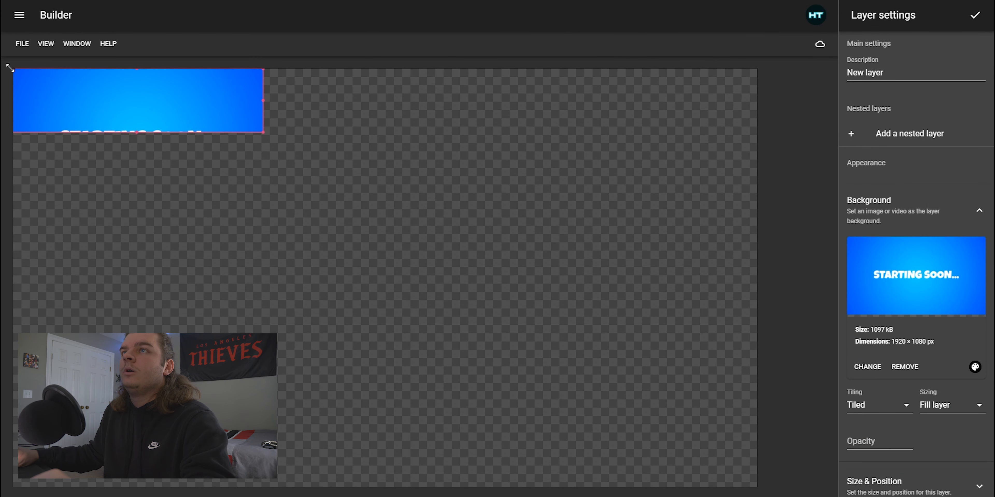
{"action": "left_click_drag", "start_coordinate": [263, 133], "coordinate": [759, 493]}
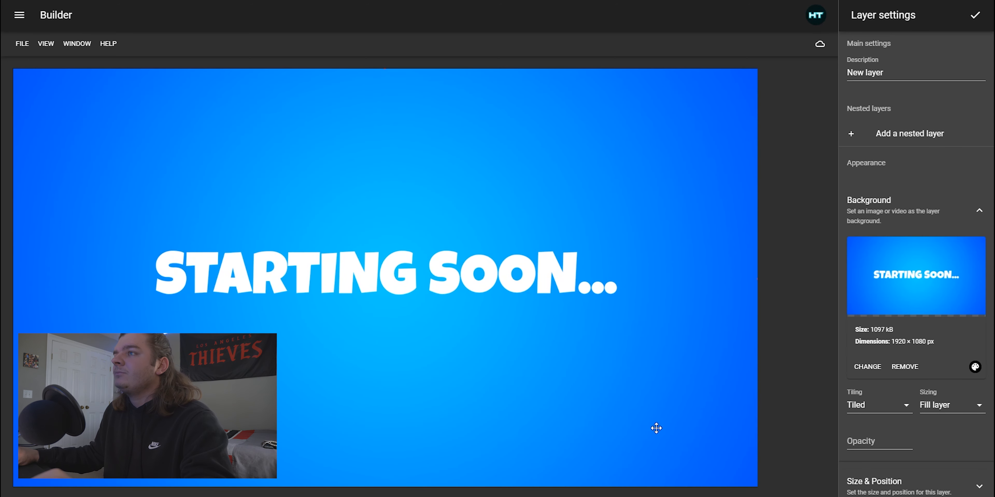
{"action": "left_click", "coordinate": [897, 210]}
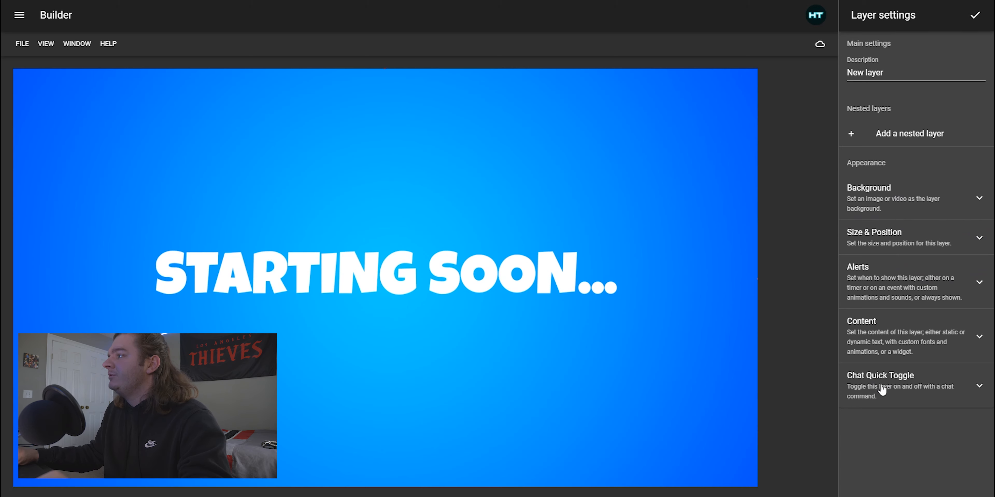
Enable Twitch chat quick toggle for the layer with toggle message !starting and confirm the layer settings
{"action": "left_click", "coordinate": [903, 390]}
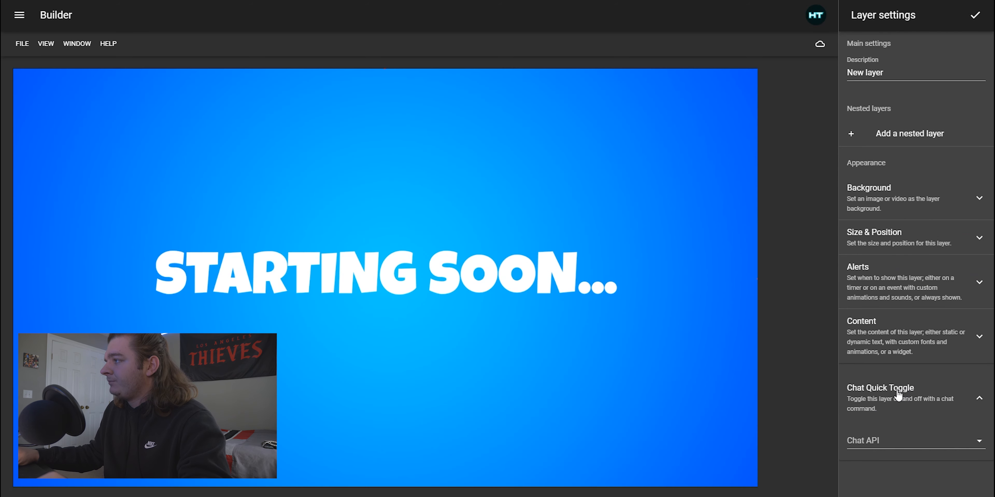
{"action": "left_click", "coordinate": [875, 444]}
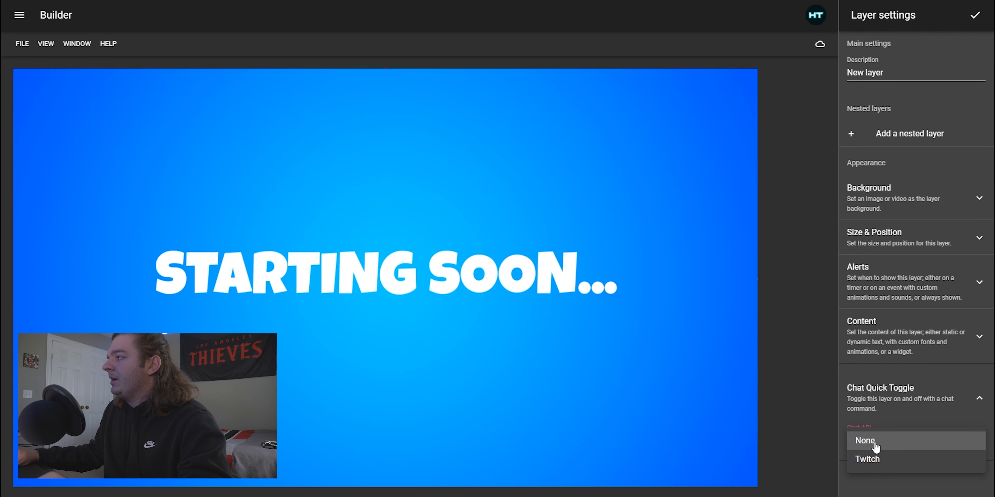
{"action": "left_click", "coordinate": [869, 459]}
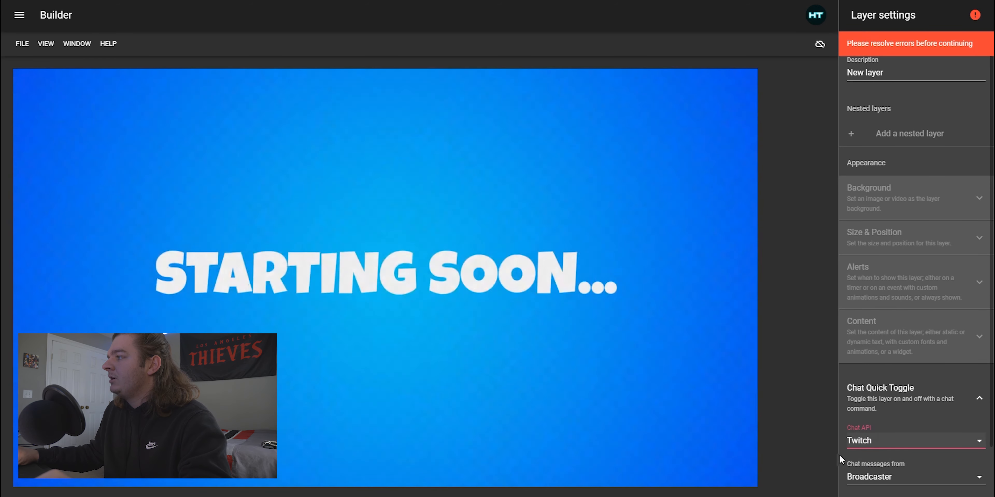
{"action": "scroll", "coordinate": [893, 450], "scroll_direction": "down", "scroll_amount": 2}
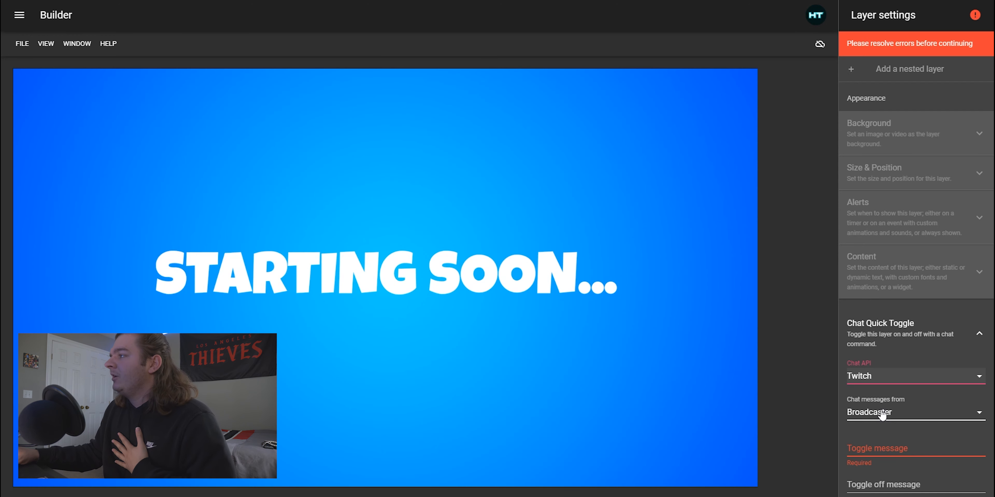
{"action": "left_click", "coordinate": [884, 450]}
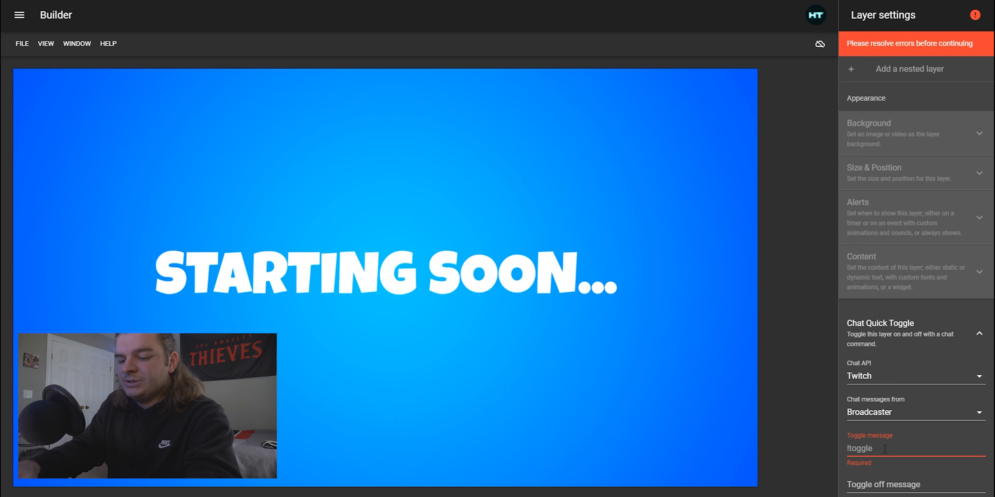
{"action": "type", "text": "!star"}
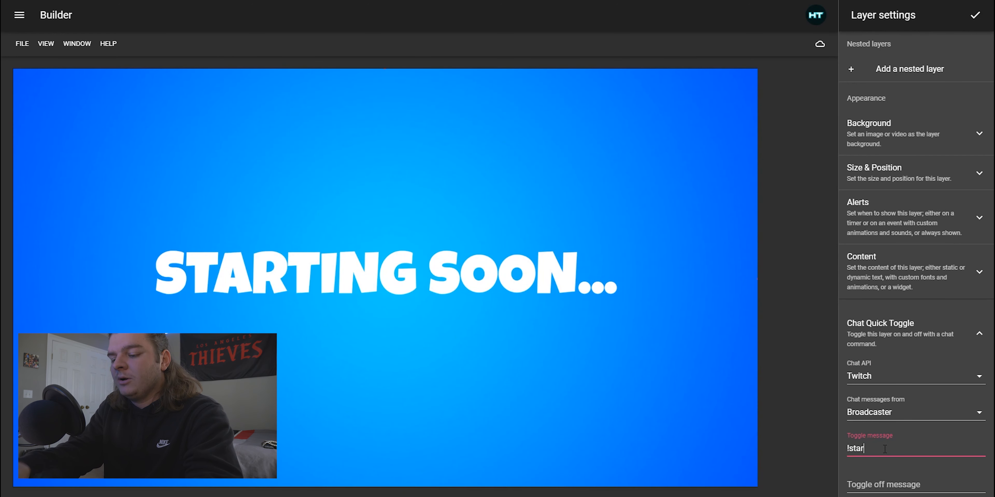
{"action": "type", "text": "ting soon"}
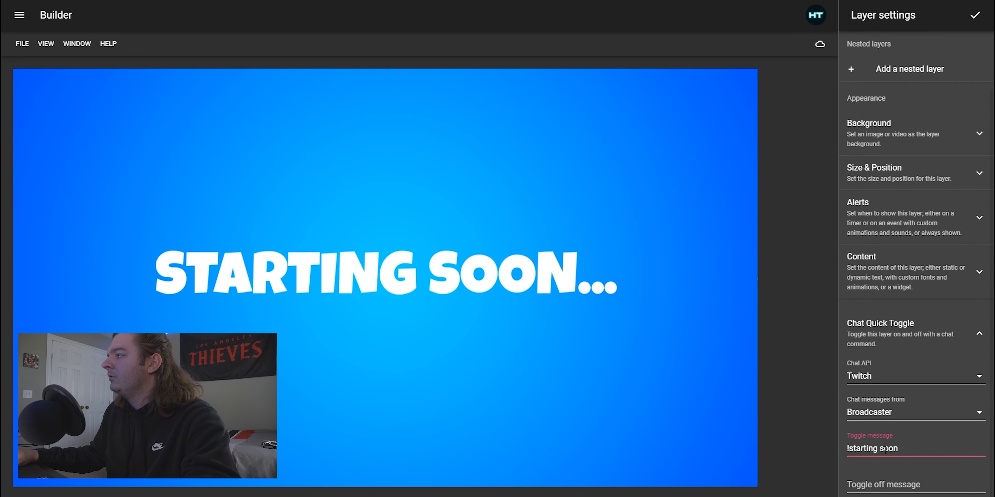
{"action": "key", "text": "BackSpace"}
{"action": "key", "text": "BackSpace"}
{"action": "key", "text": "BackSpace"}
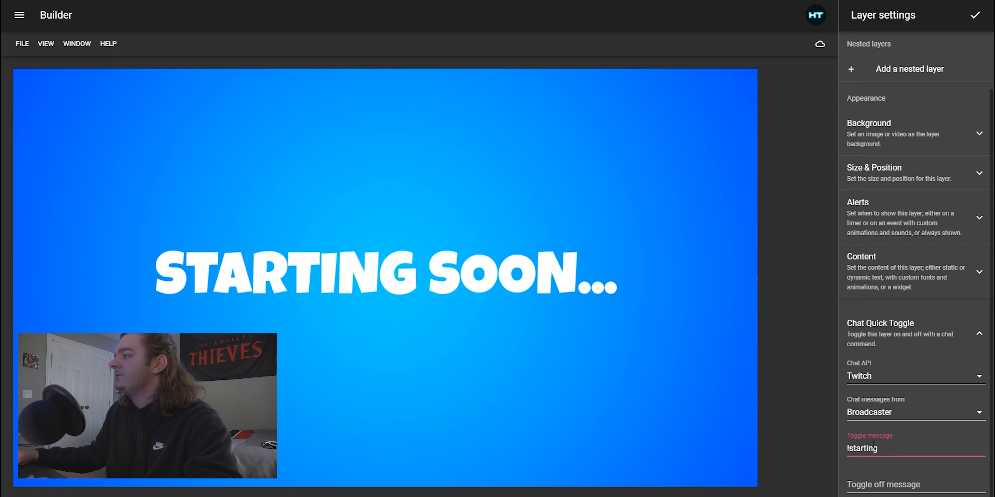
{"action": "left_click", "coordinate": [900, 427]}
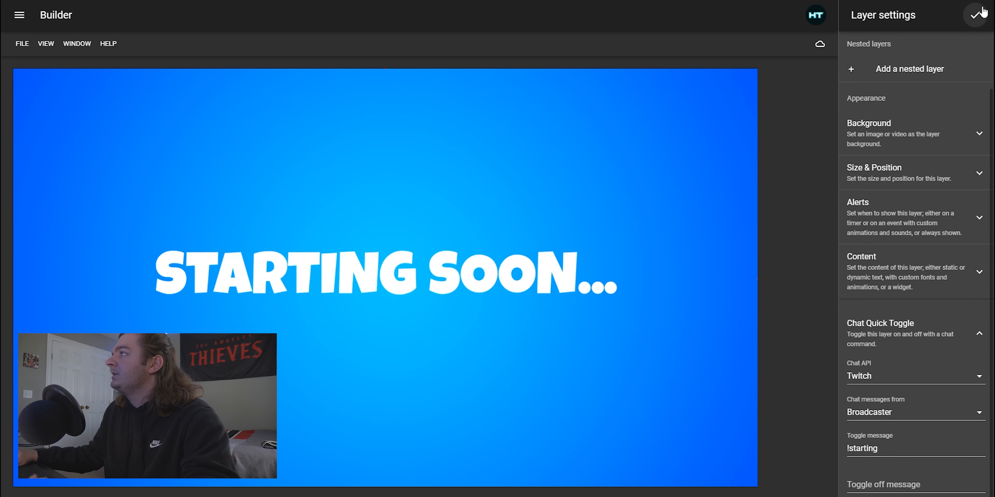
{"action": "left_click", "coordinate": [975, 16]}
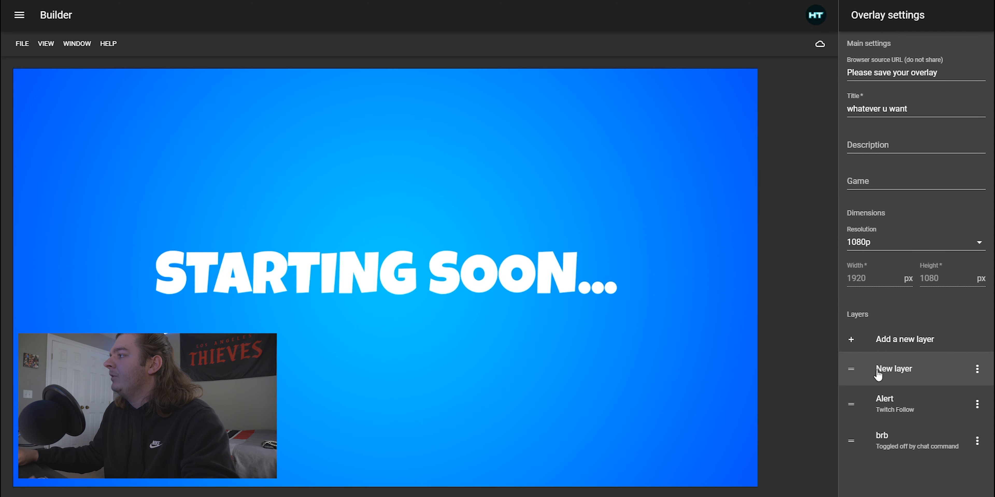
Rename the new layer's description to Starting Soon and confirm
{"action": "left_click", "coordinate": [901, 371]}
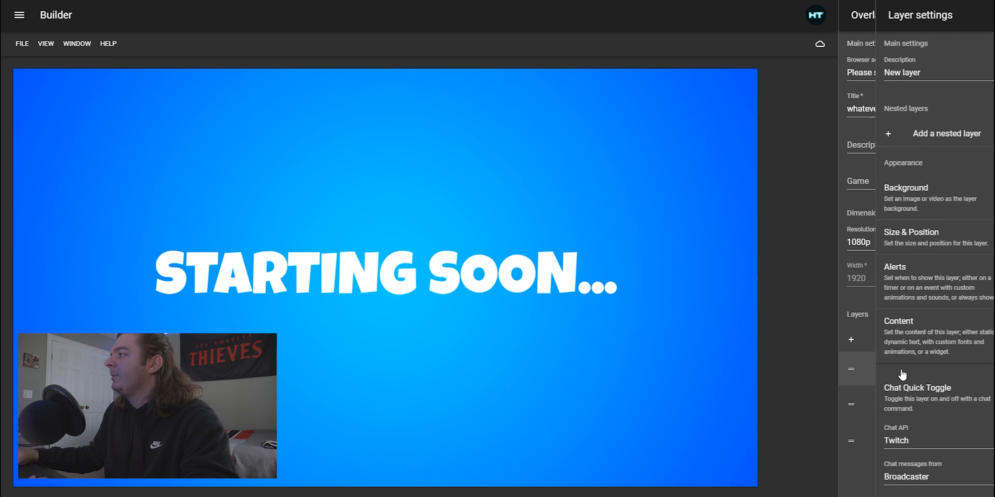
{"action": "triple_click", "coordinate": [896, 72]}
{"action": "type", "text": "Starting "}
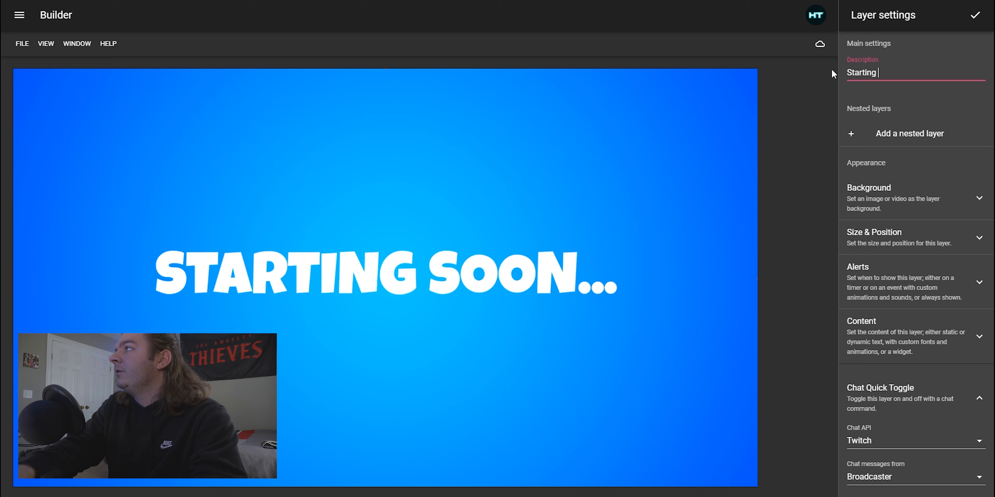
{"action": "type", "text": "Soon"}
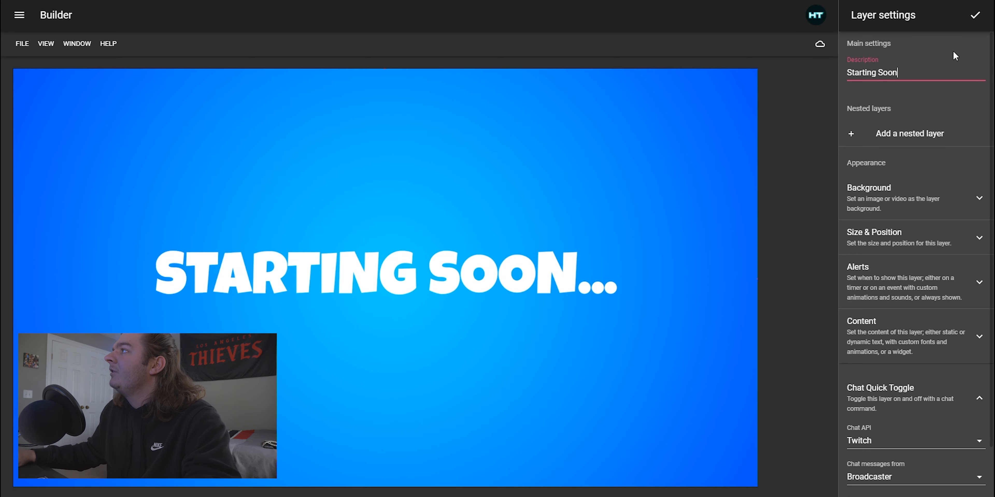
{"action": "left_click", "coordinate": [976, 16]}
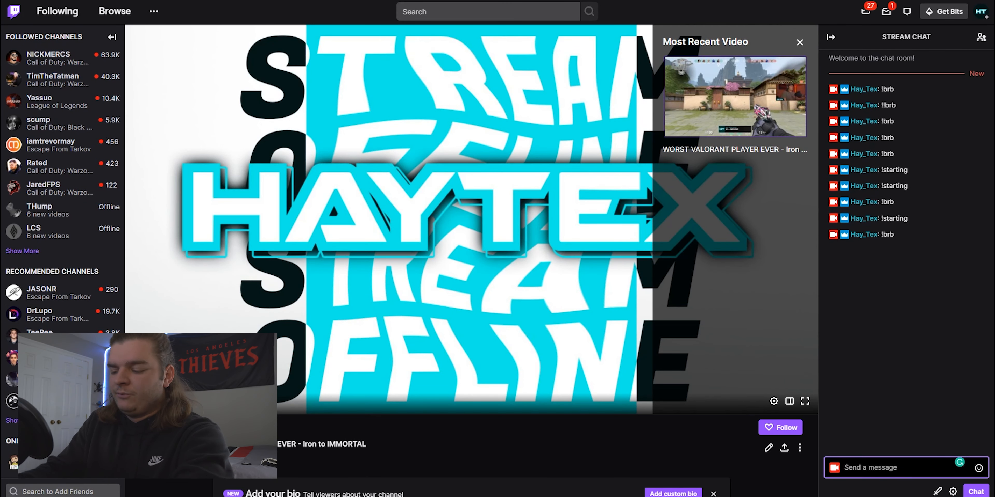
Send !starting and then !brb in the Twitch channel chat to test the layer toggles
{"action": "type", "text": "!starting"}
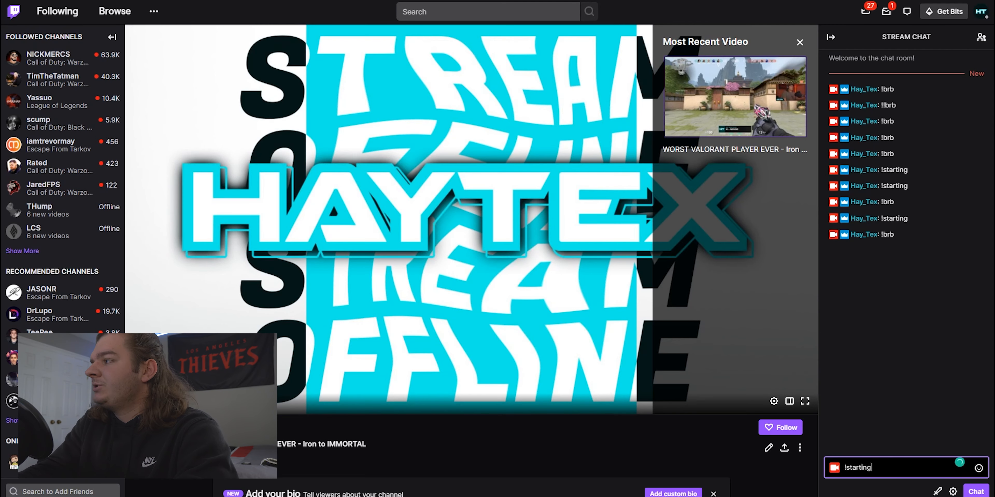
{"action": "key", "text": "Return"}
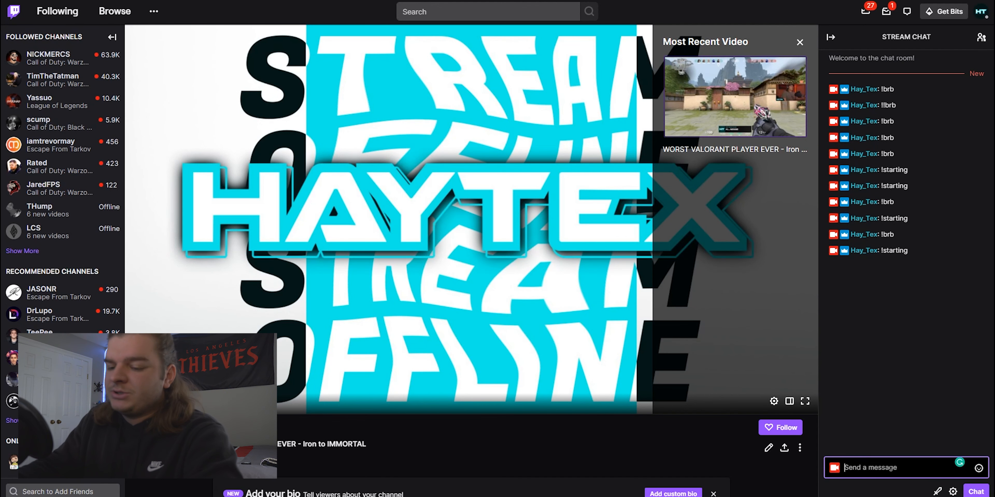
{"action": "type", "text": "!"}
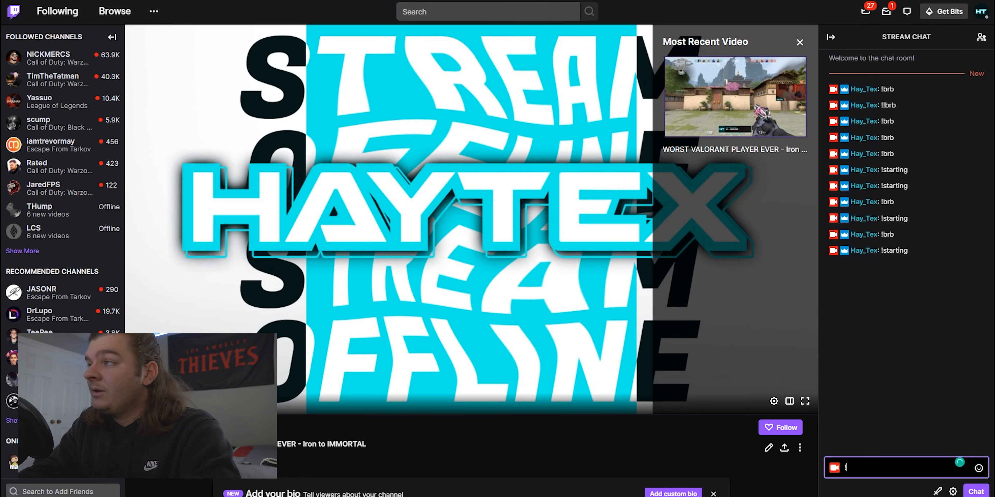
{"action": "type", "text": "brb"}
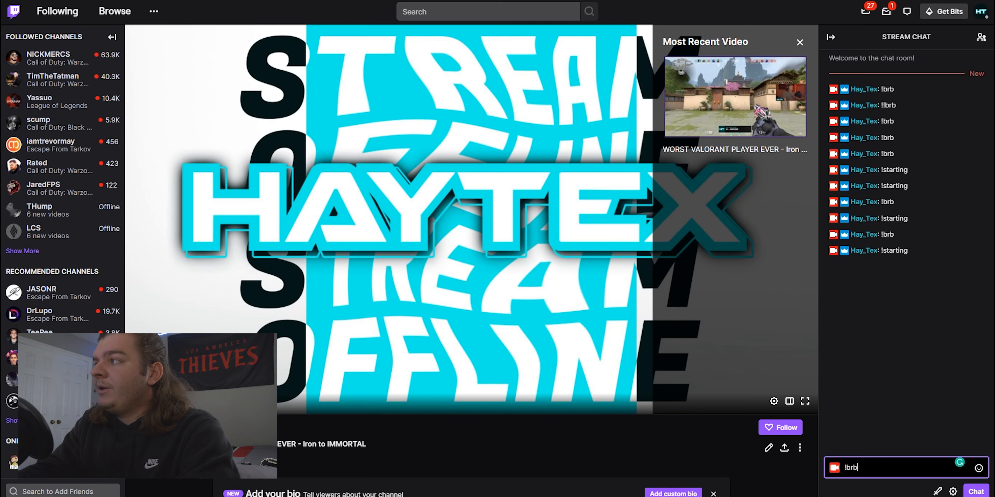
{"action": "key", "text": "Return"}
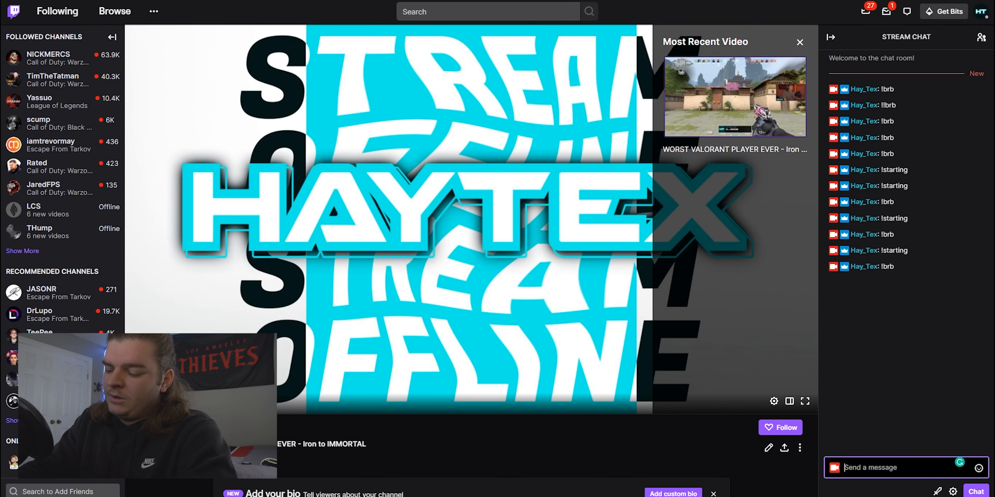
Send !starting again in the Twitch chat and switch back to the overlay builder
{"action": "type", "text": "!start"}
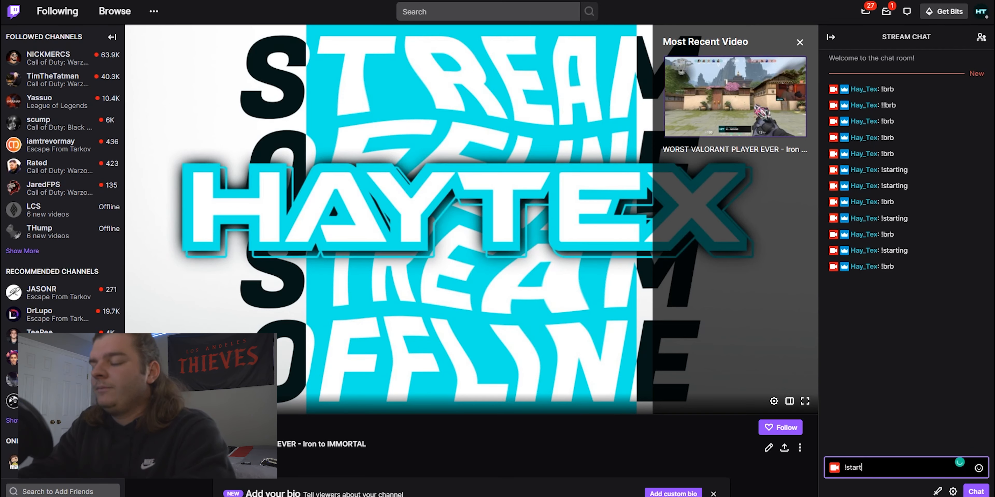
{"action": "type", "text": "ing"}
{"action": "key", "text": "Return"}
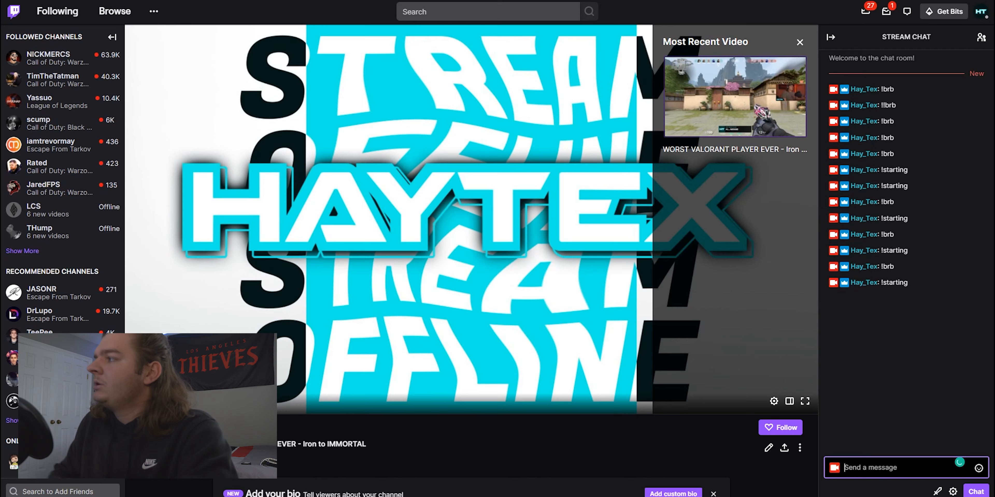
{"action": "key", "text": "alt+Tab"}
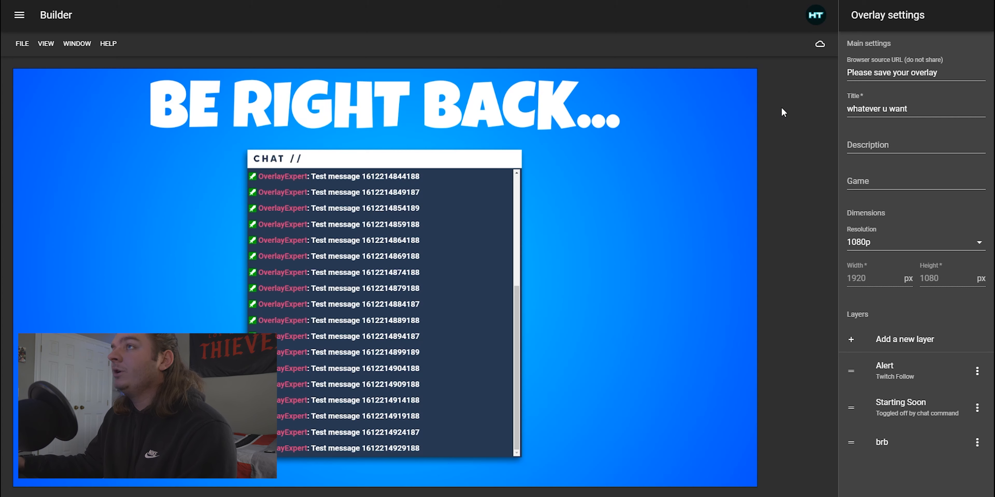
Save the overlay in the builder
{"action": "left_click", "coordinate": [23, 45]}
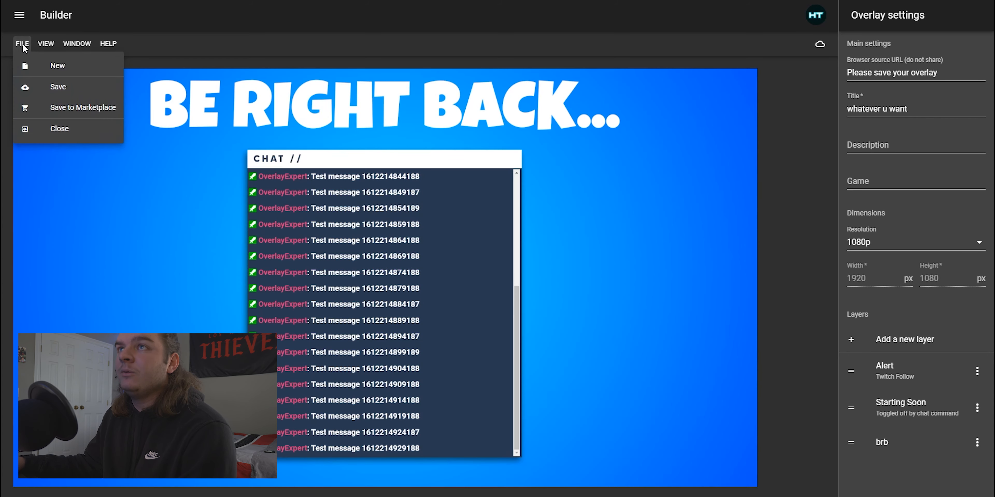
{"action": "left_click", "coordinate": [65, 89]}
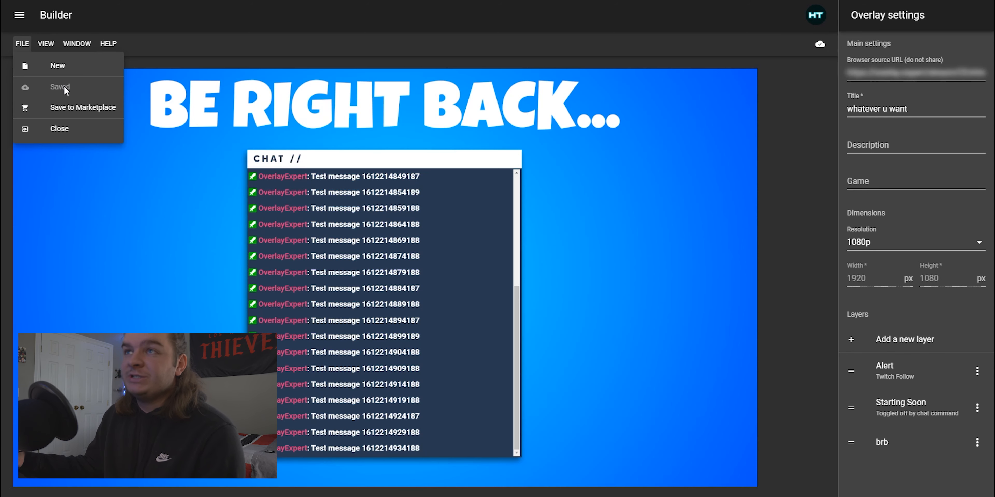
{"action": "left_click", "coordinate": [56, 88]}
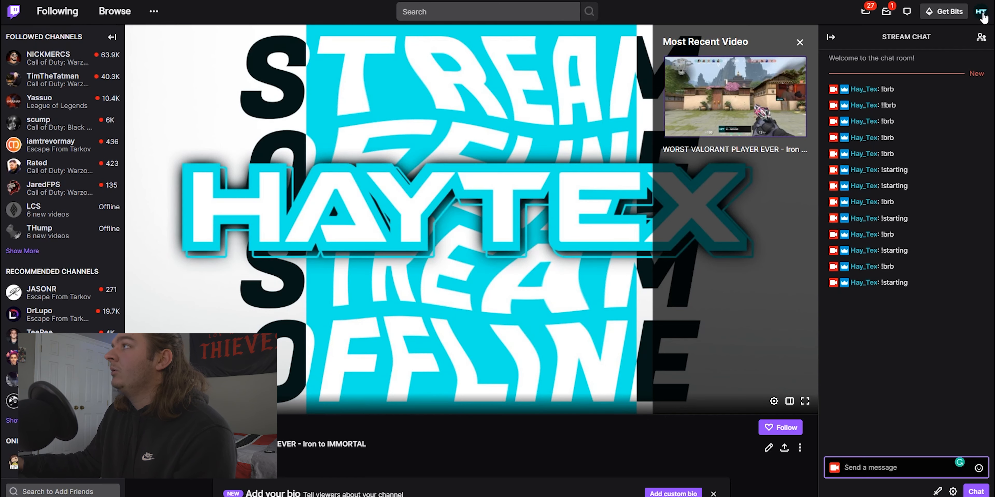
Open the Creator Dashboard from the Twitch profile menu and go to the installed extensions list under My Extensions
{"action": "left_click", "coordinate": [981, 13]}
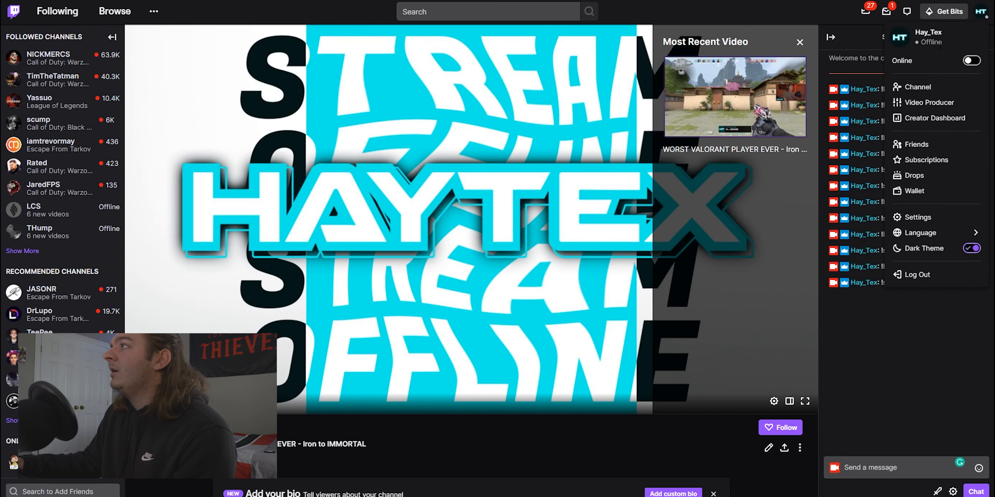
{"action": "left_click", "coordinate": [932, 117]}
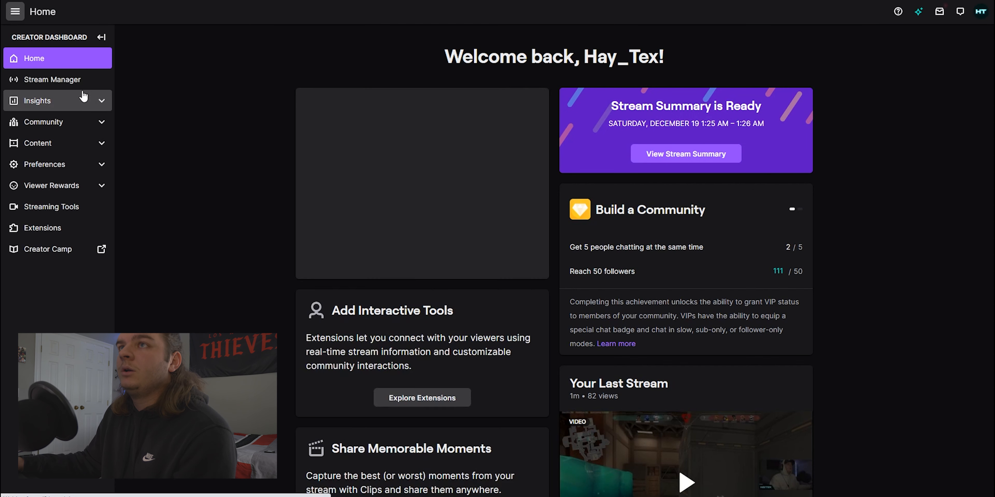
{"action": "left_click", "coordinate": [51, 232]}
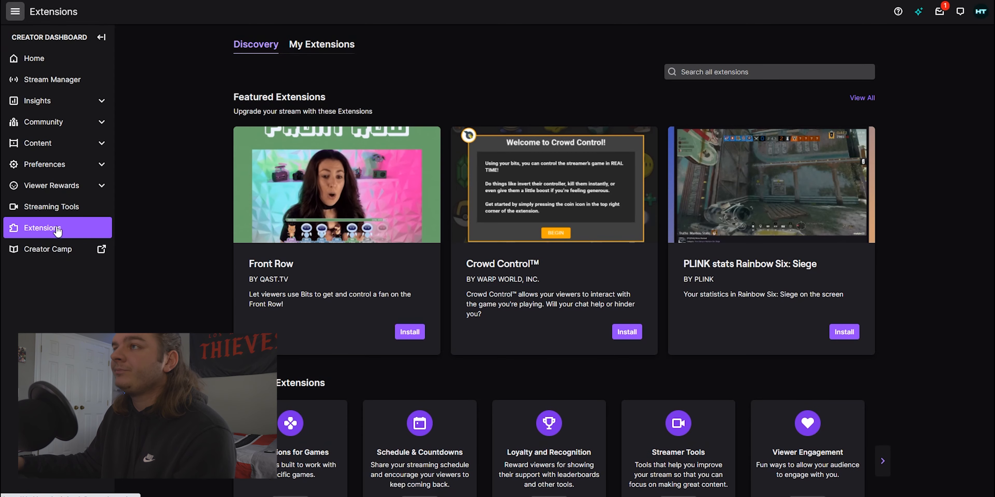
{"action": "scroll", "coordinate": [184, 220], "scroll_direction": "down", "scroll_amount": 4}
{"action": "scroll", "coordinate": [191, 214], "scroll_direction": "up", "scroll_amount": 4}
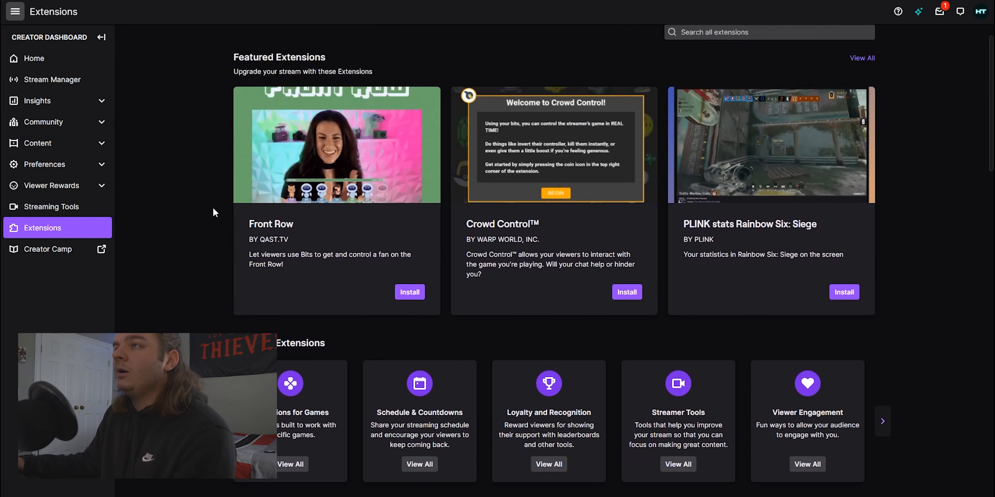
{"action": "left_click", "coordinate": [321, 52]}
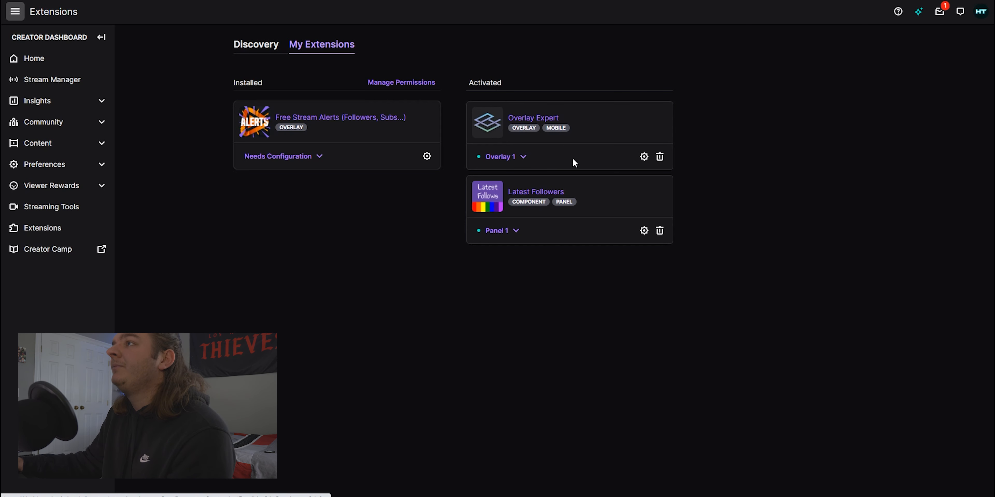
Open the Overlay Expert extension configuration, choose the "whatever u want" overlay, and close the configuration
{"action": "left_click", "coordinate": [643, 156]}
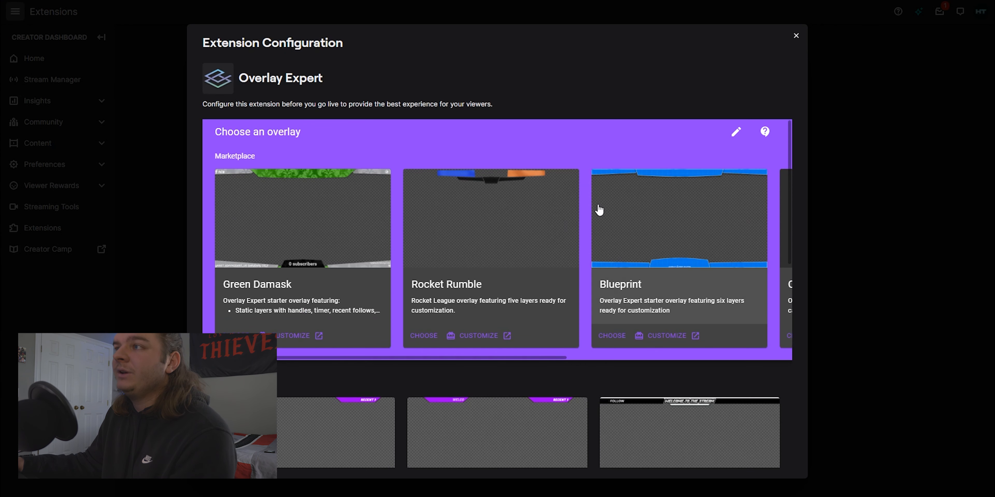
{"action": "scroll", "coordinate": [585, 176], "scroll_direction": "down", "scroll_amount": 10}
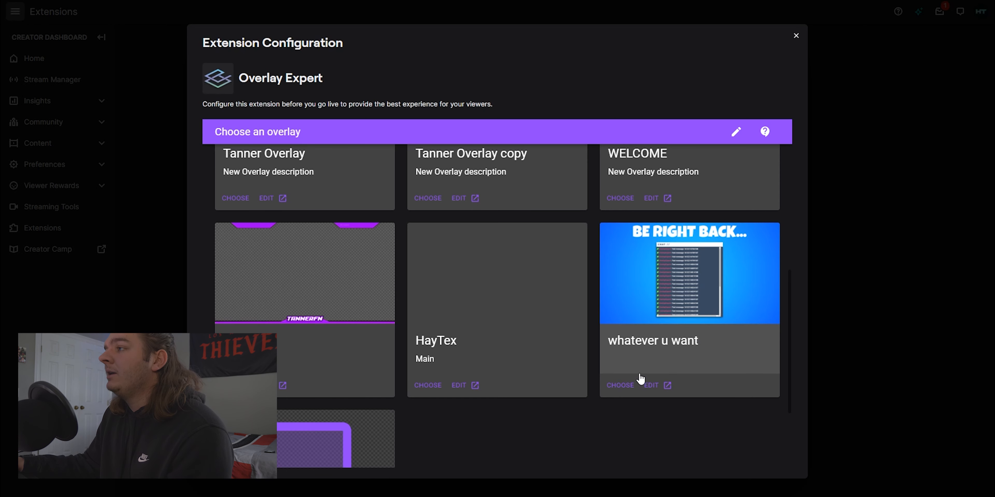
{"action": "left_click", "coordinate": [622, 385]}
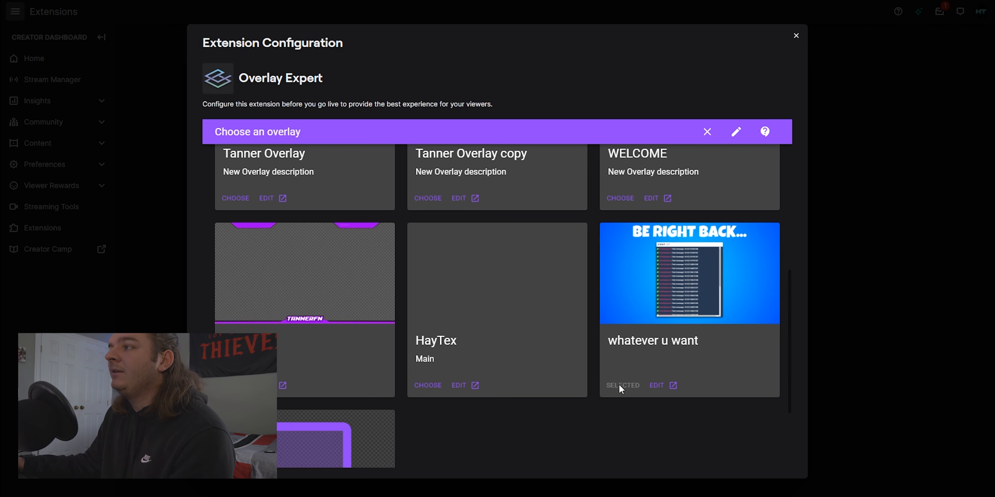
{"action": "left_click", "coordinate": [796, 36]}
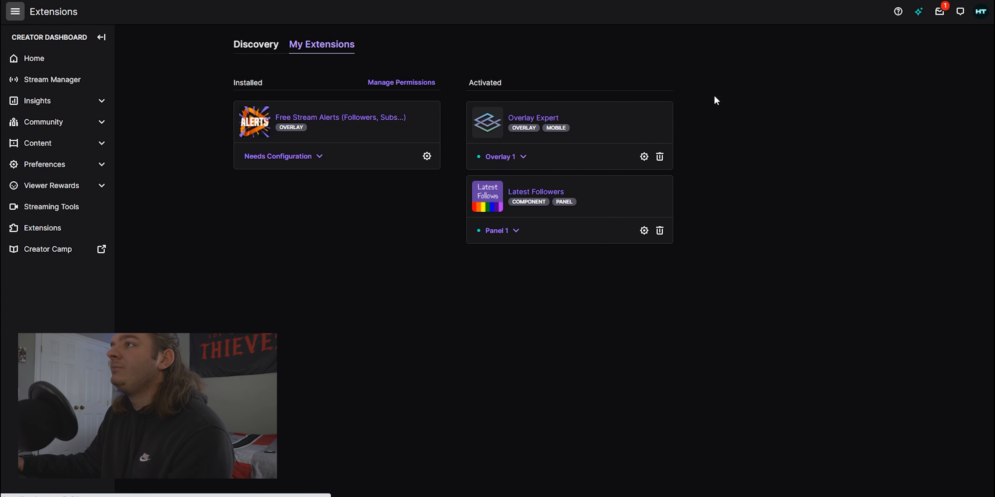
Set the Overlay Expert extension as Overlay 1 and dismiss the activation notice
{"action": "left_click", "coordinate": [520, 160]}
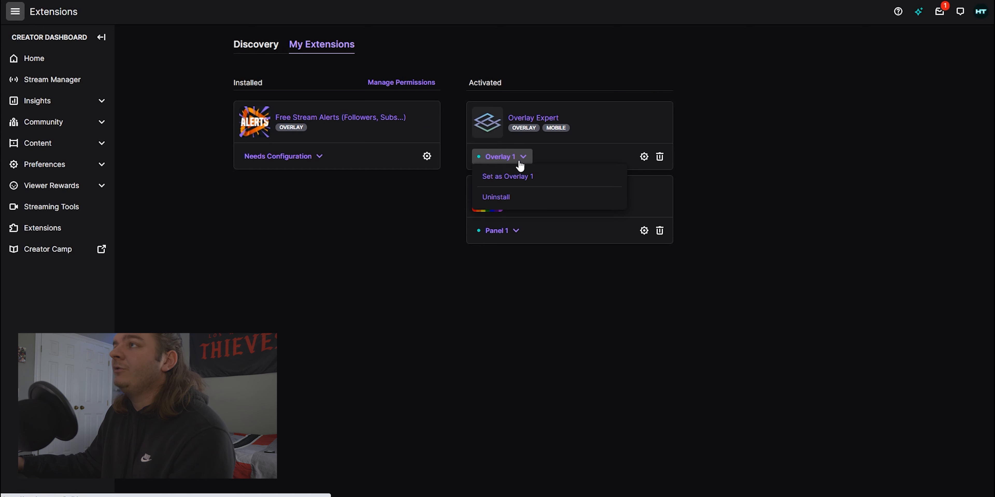
{"action": "left_click", "coordinate": [555, 155]}
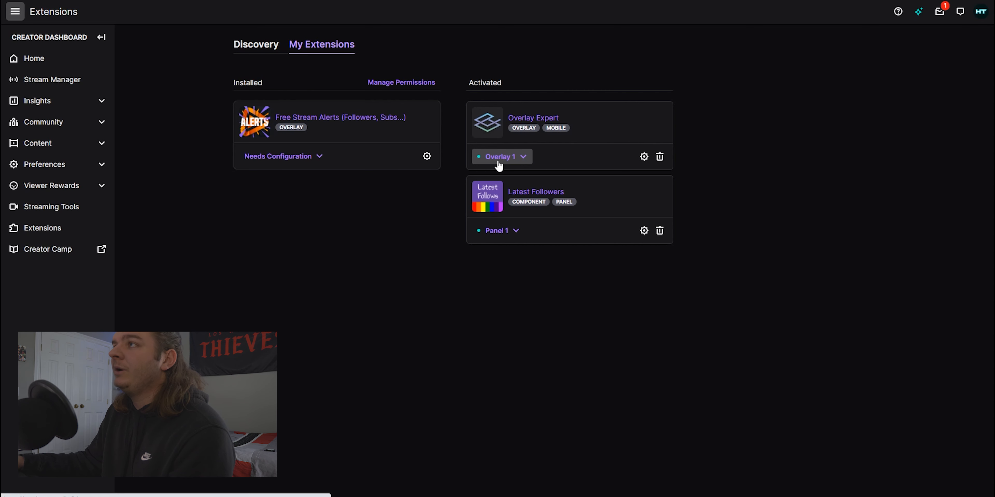
{"action": "left_click", "coordinate": [505, 164]}
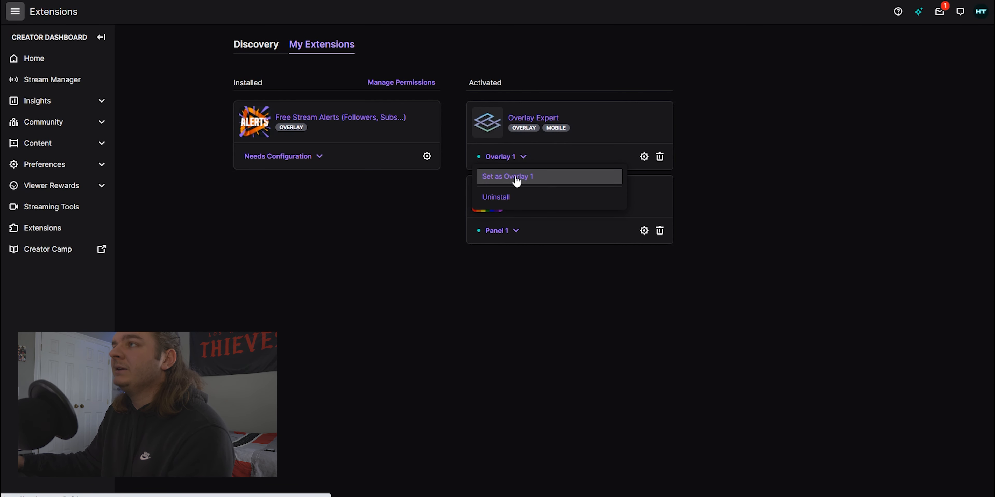
{"action": "left_click", "coordinate": [515, 178]}
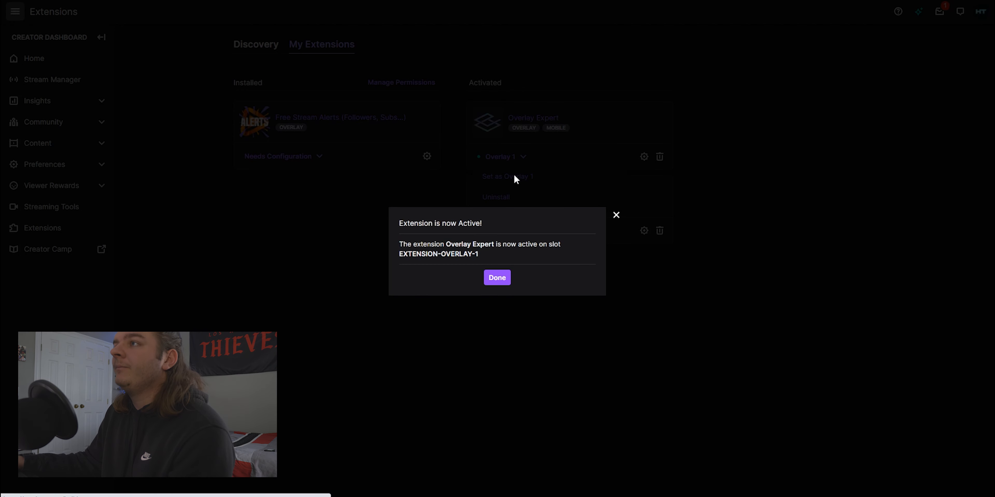
{"action": "left_click", "coordinate": [501, 282]}
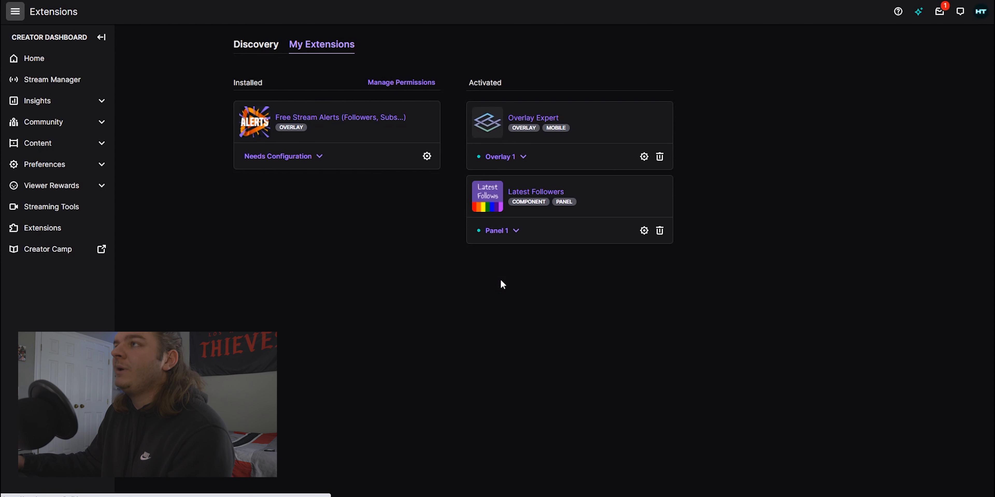